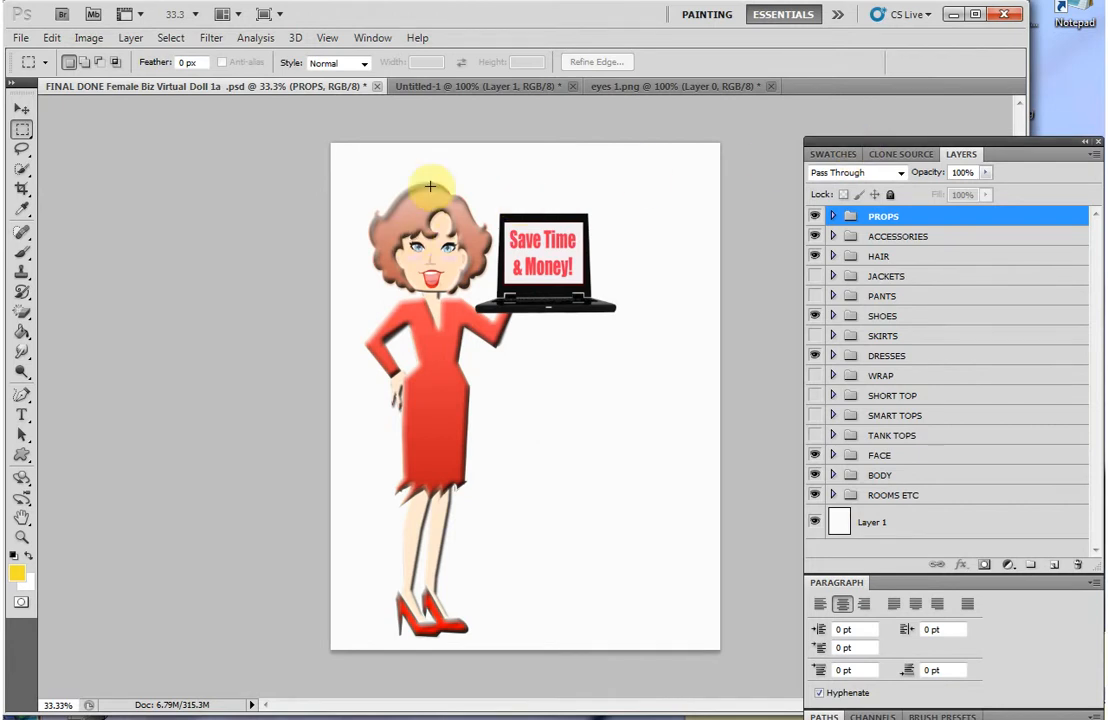
Expand the HAIR group and hide its H1 BROWN Full Wavy Hair layer along with the group.
click(833, 256)
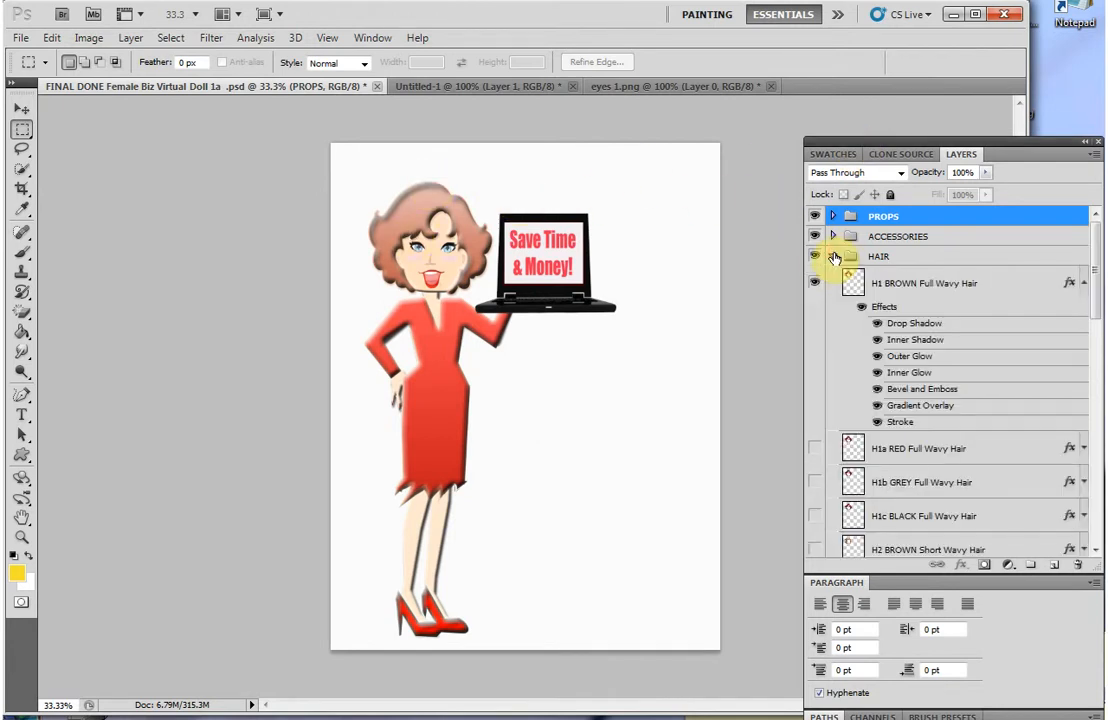
click(815, 283)
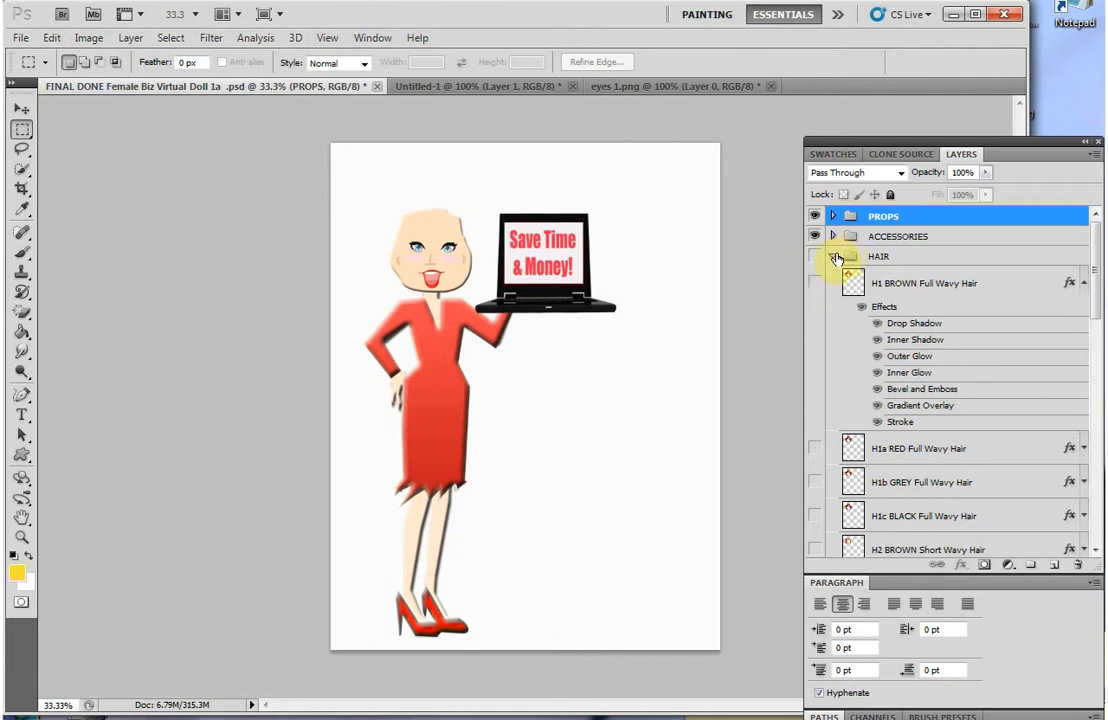
Switch to the eyes 1.png document and clear the selection around the hair.
click(627, 86)
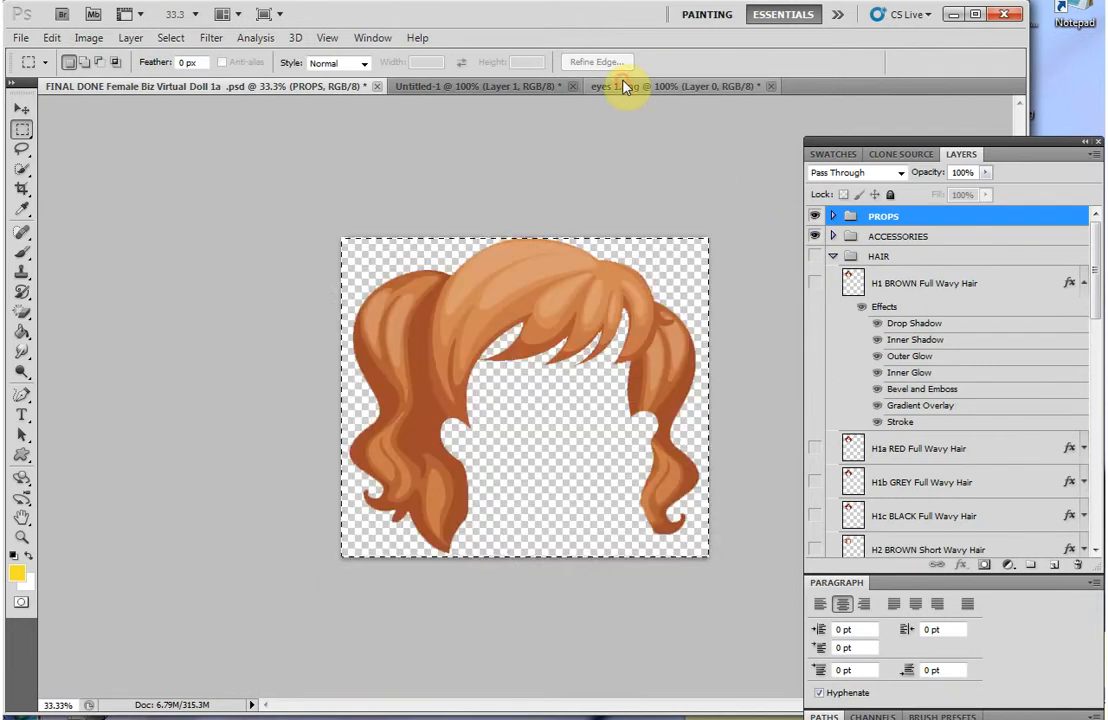
click(171, 38)
click(180, 72)
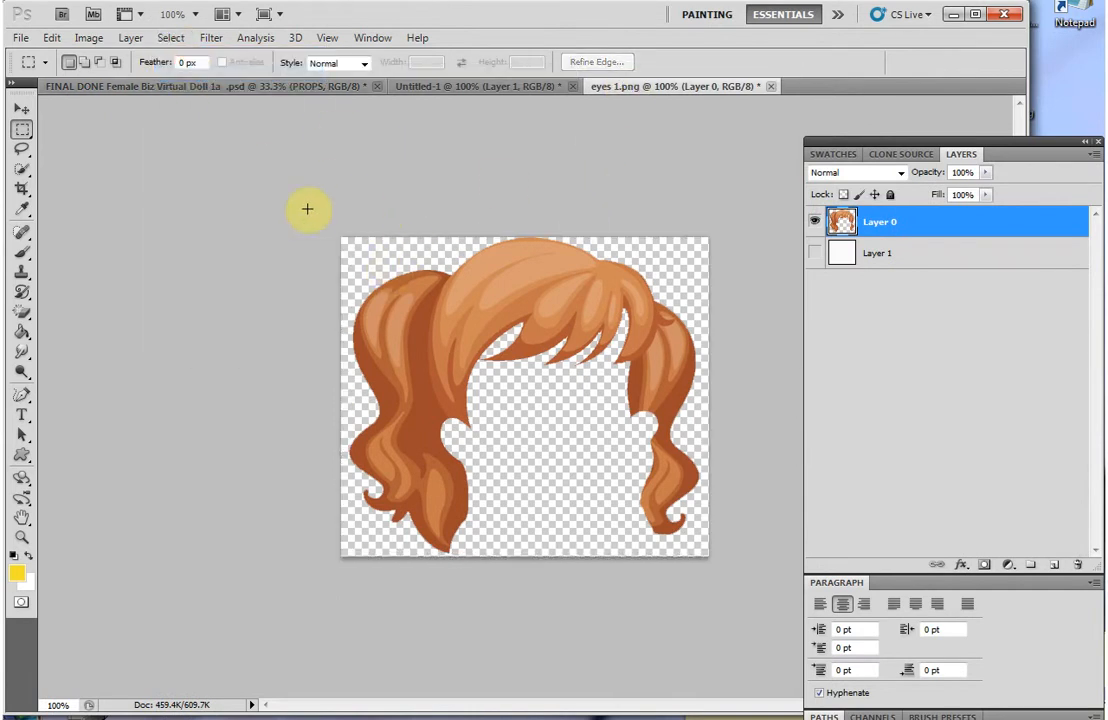
Set the foreground color to a near-white shade.
click(22, 574)
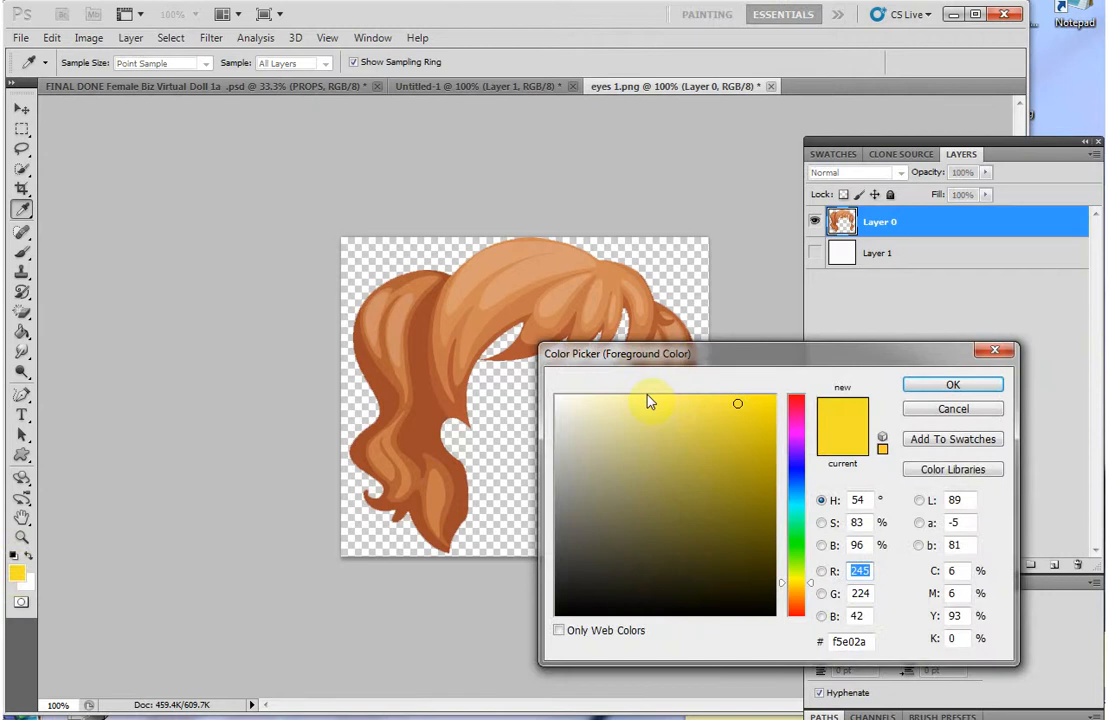
click(561, 400)
click(953, 385)
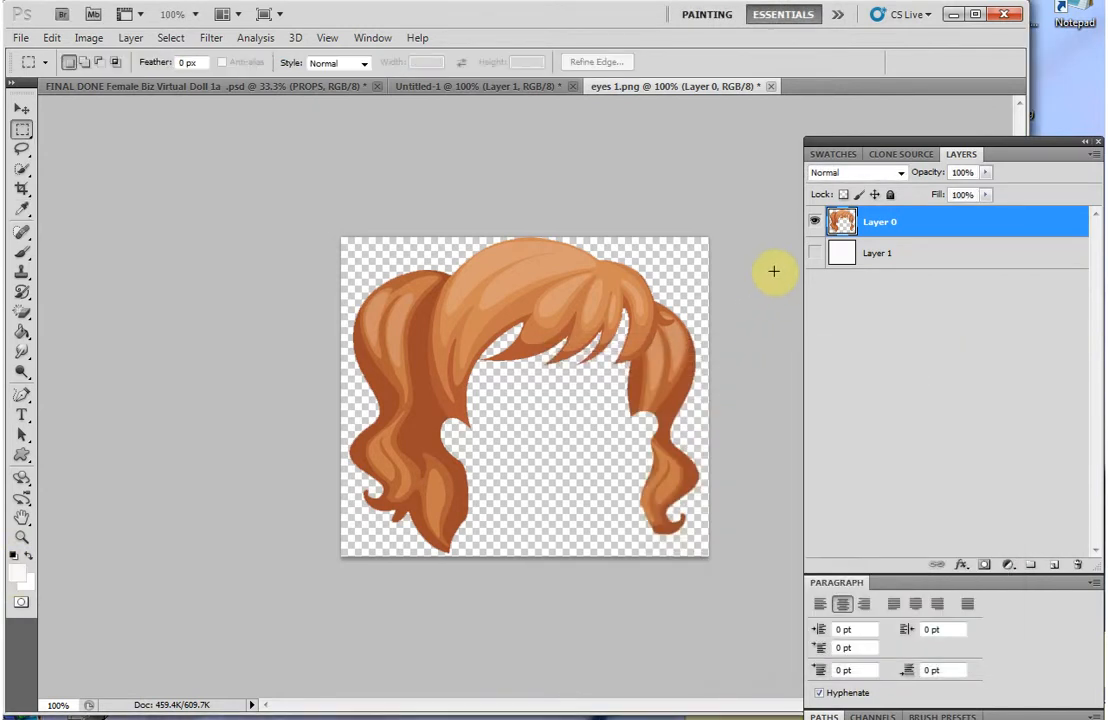
Show Layer 1 beneath the hair and erase its white fill to transparency with the Magic Eraser.
click(816, 254)
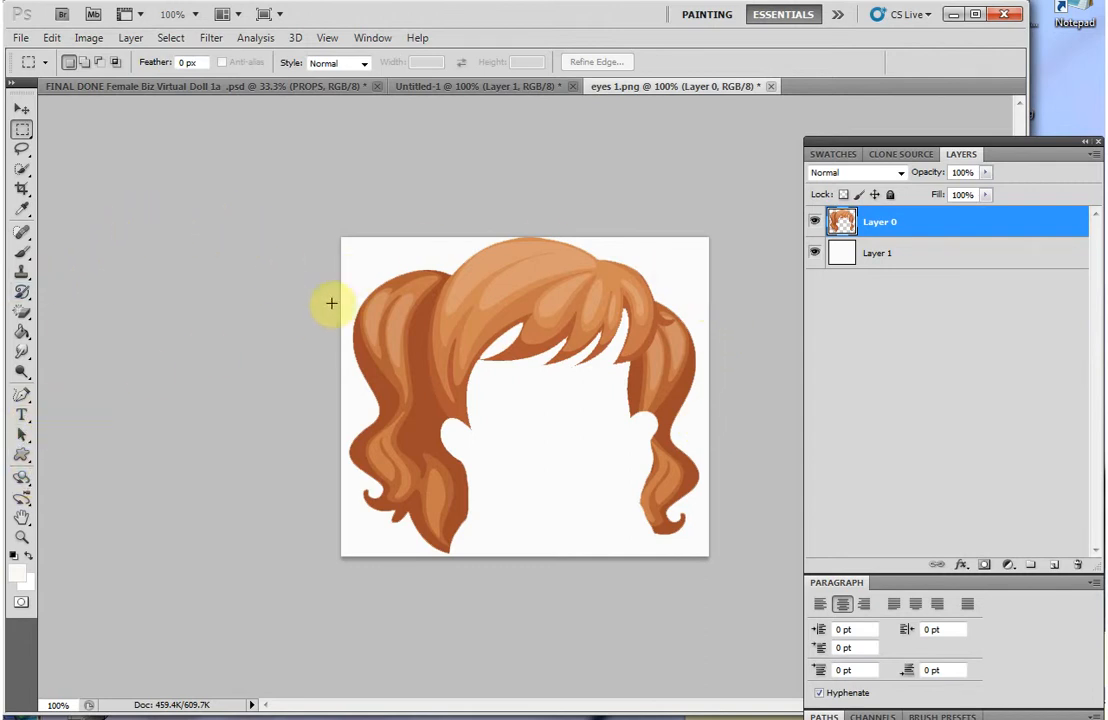
mouse_move(23, 319)
mouse_down()
mouse_move(78, 322)
mouse_move(74, 343)
mouse_up()
click(379, 260)
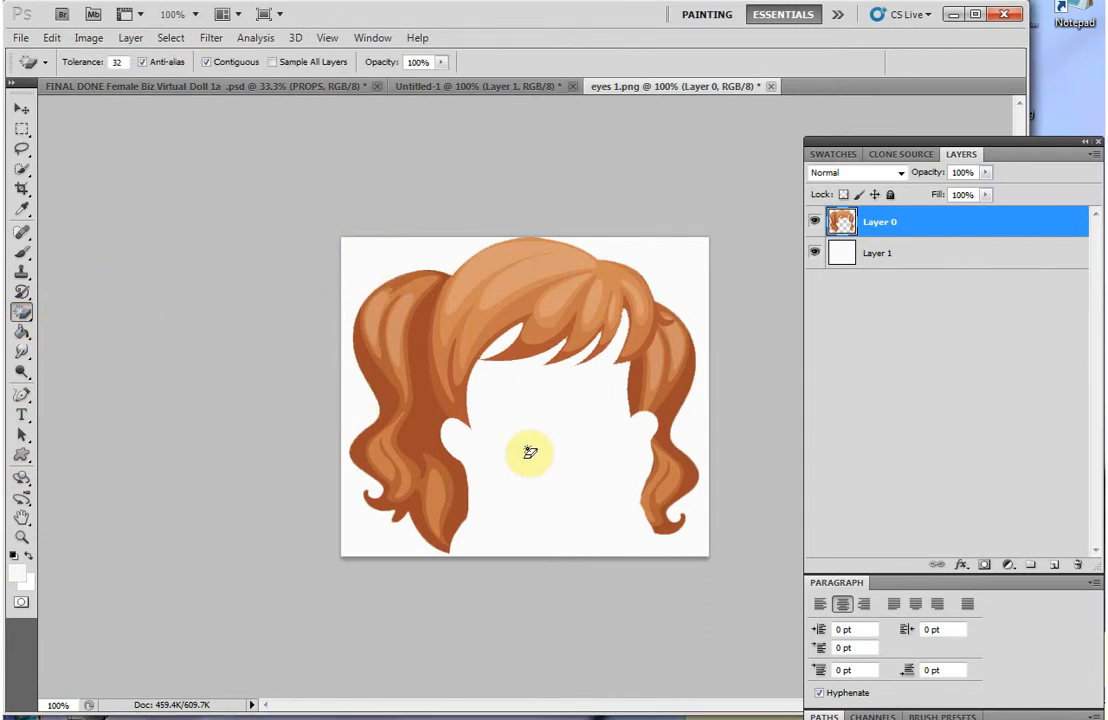
click(888, 254)
click(569, 403)
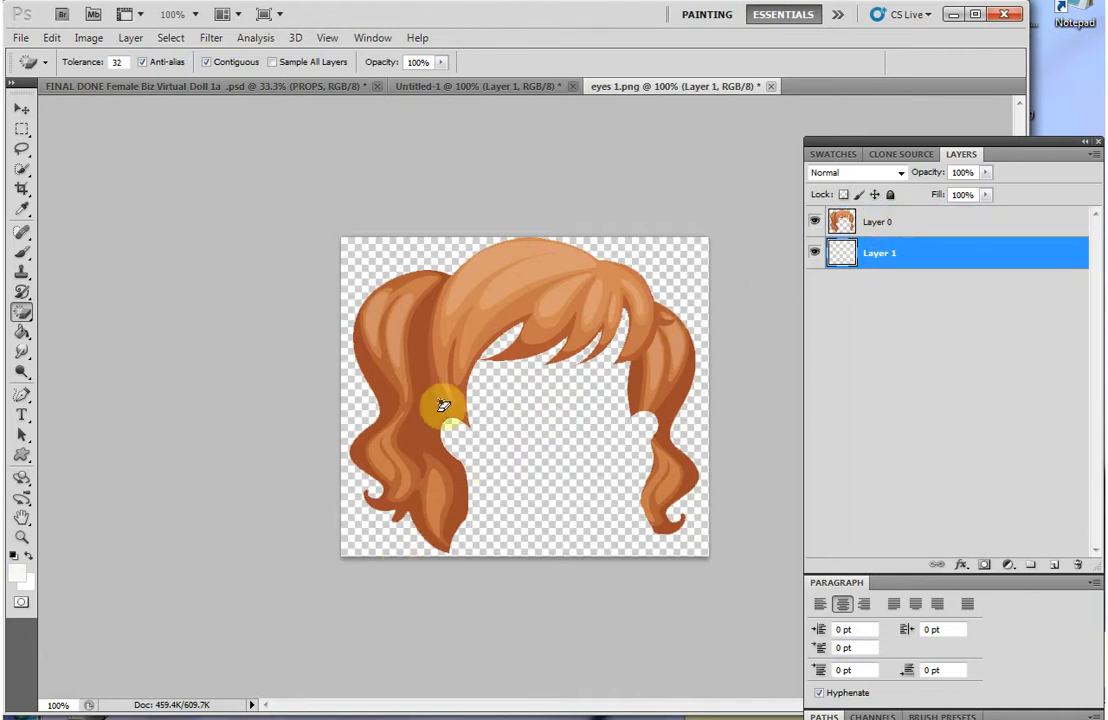
click(814, 253)
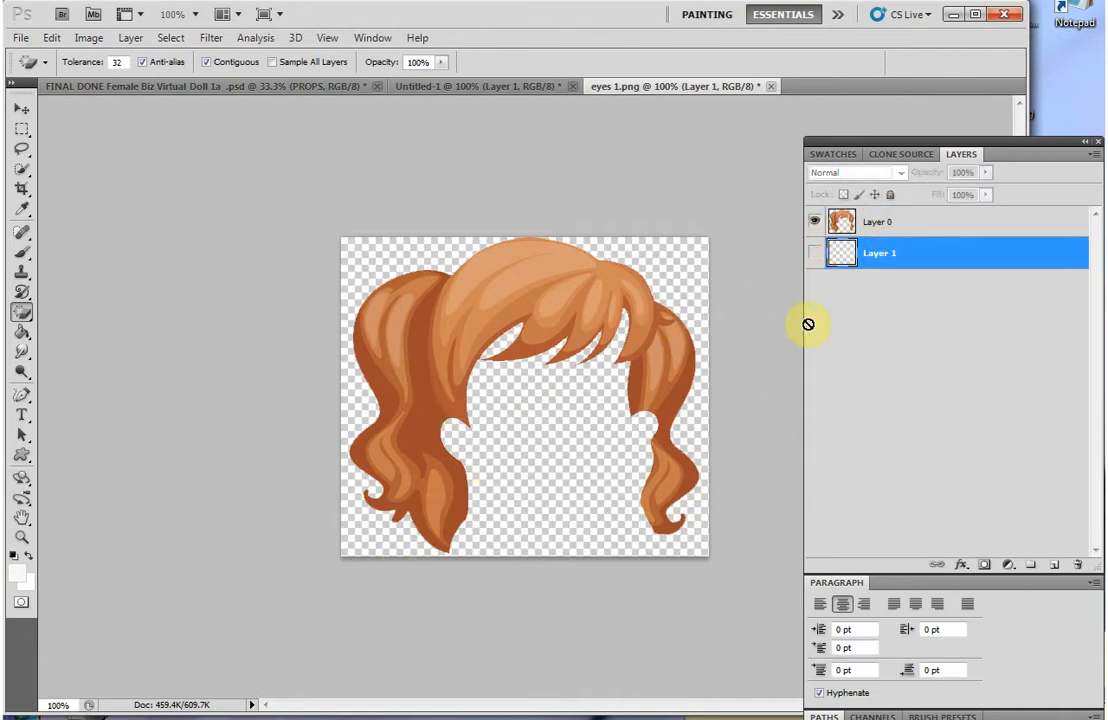
click(814, 253)
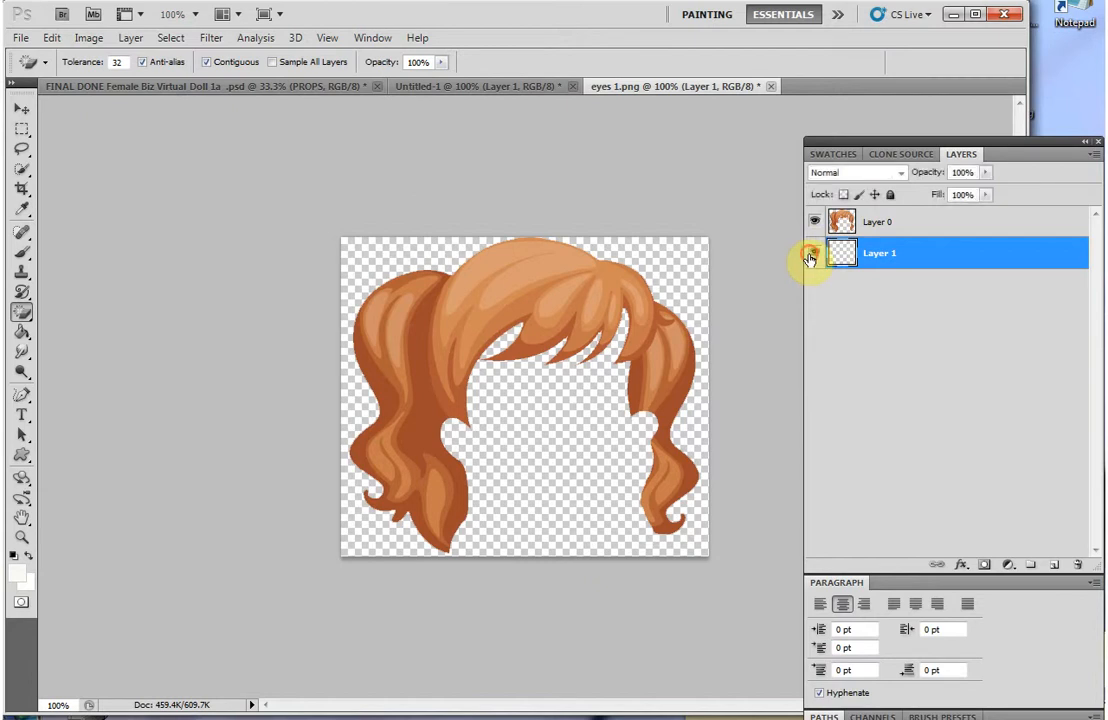
Select the whole hair image with the Rectangular Marquee and copy it.
click(24, 131)
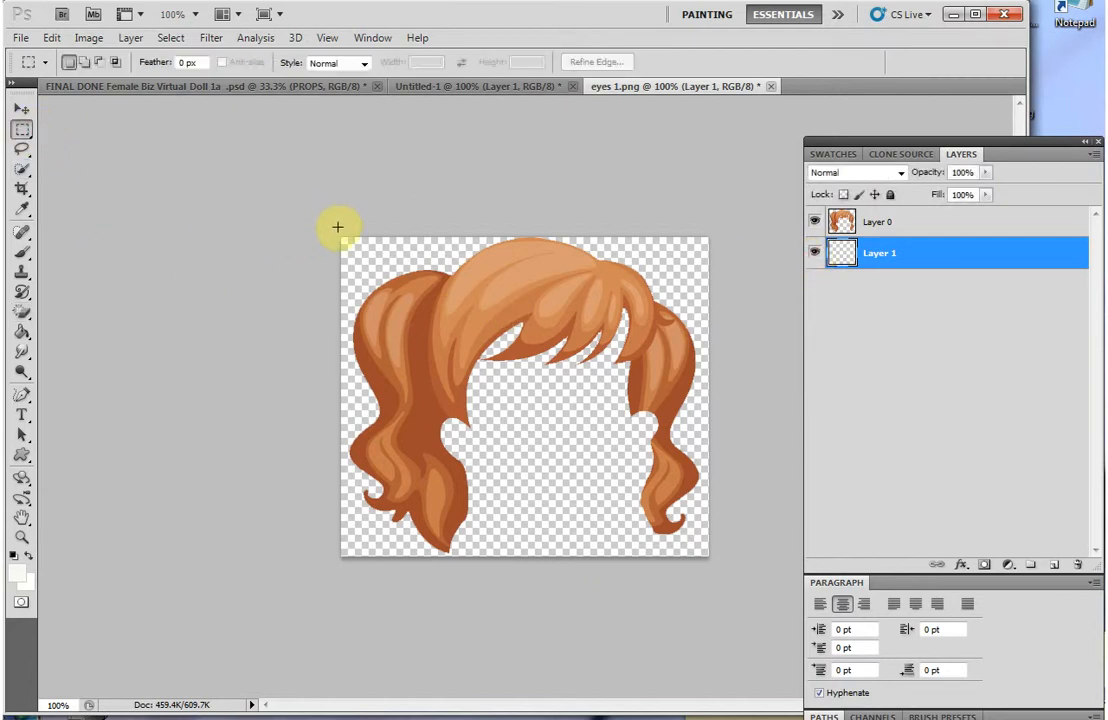
drag(337, 227, 624, 386)
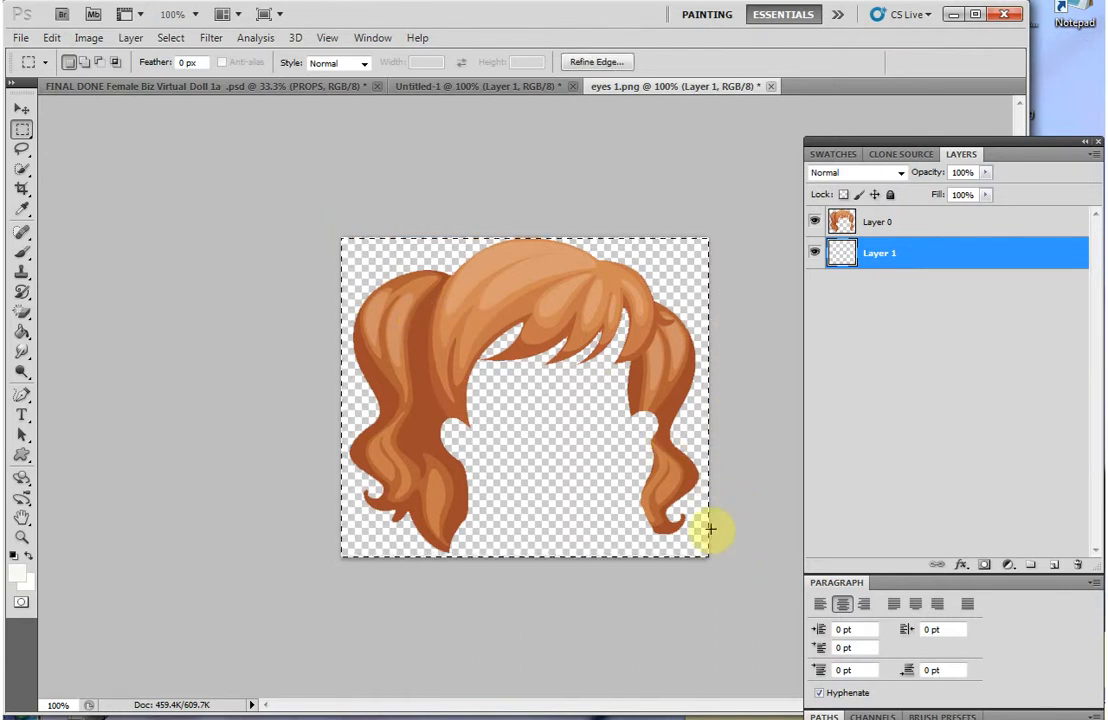
click(52, 38)
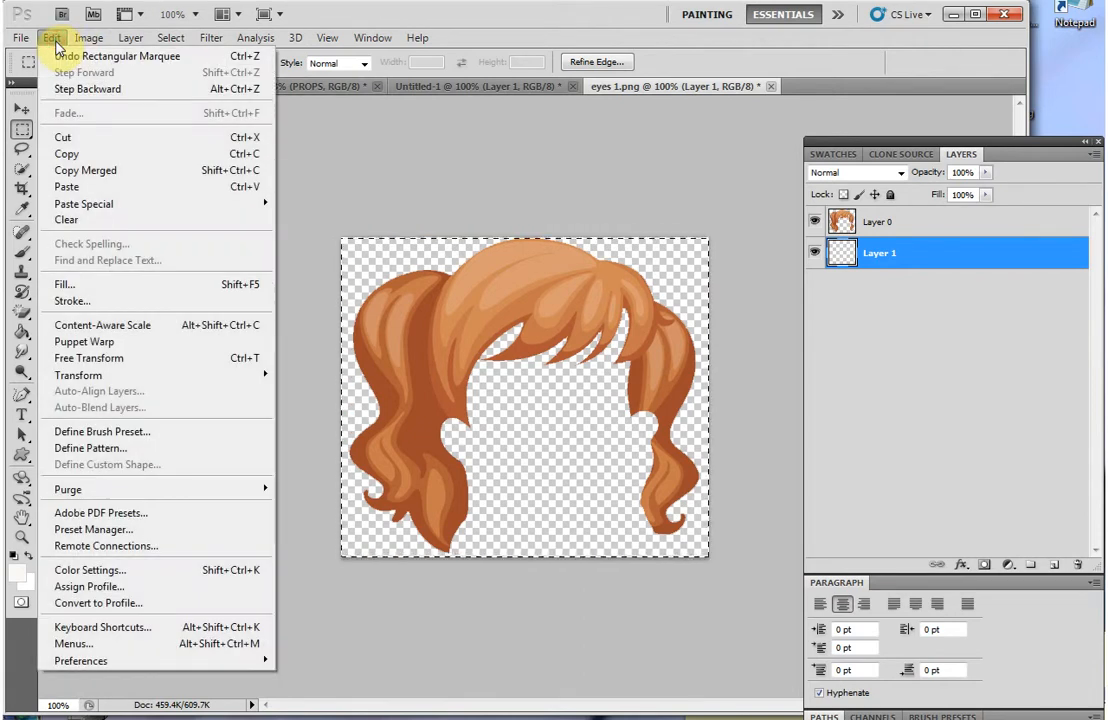
click(88, 150)
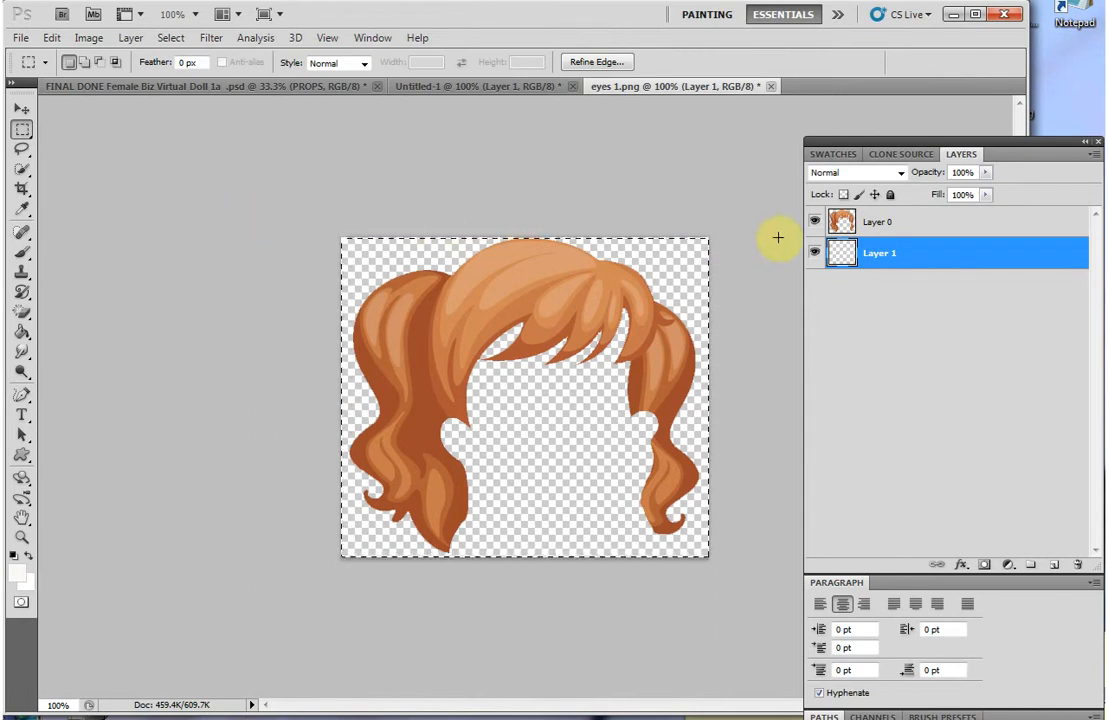
click(894, 226)
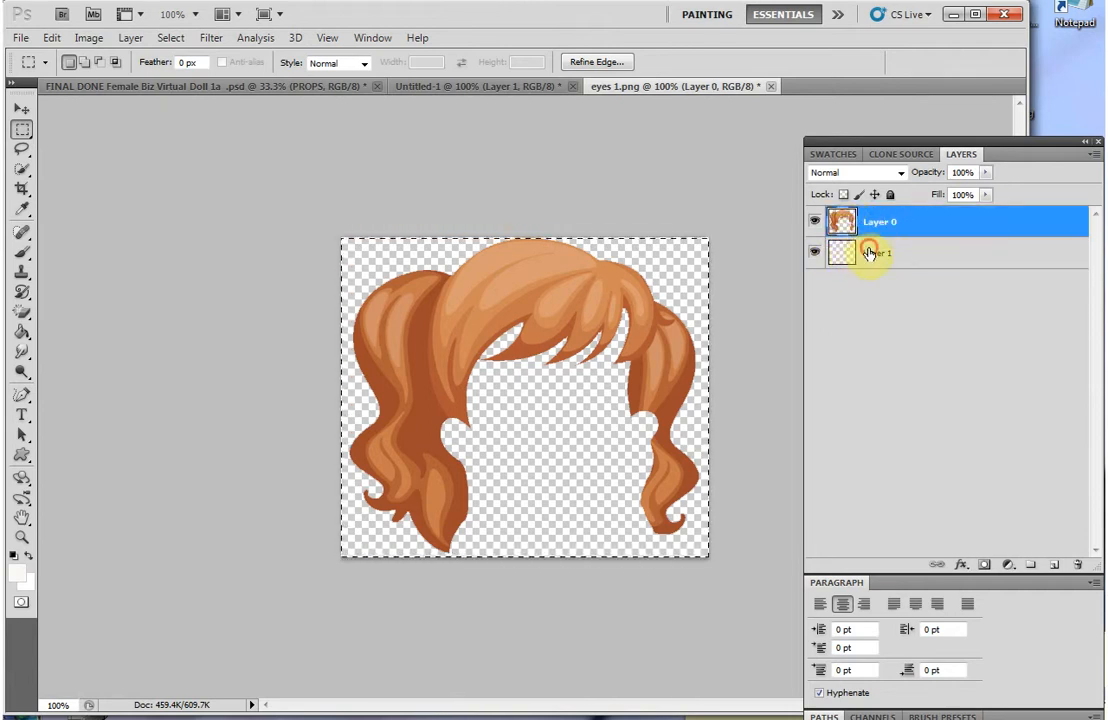
click(874, 250)
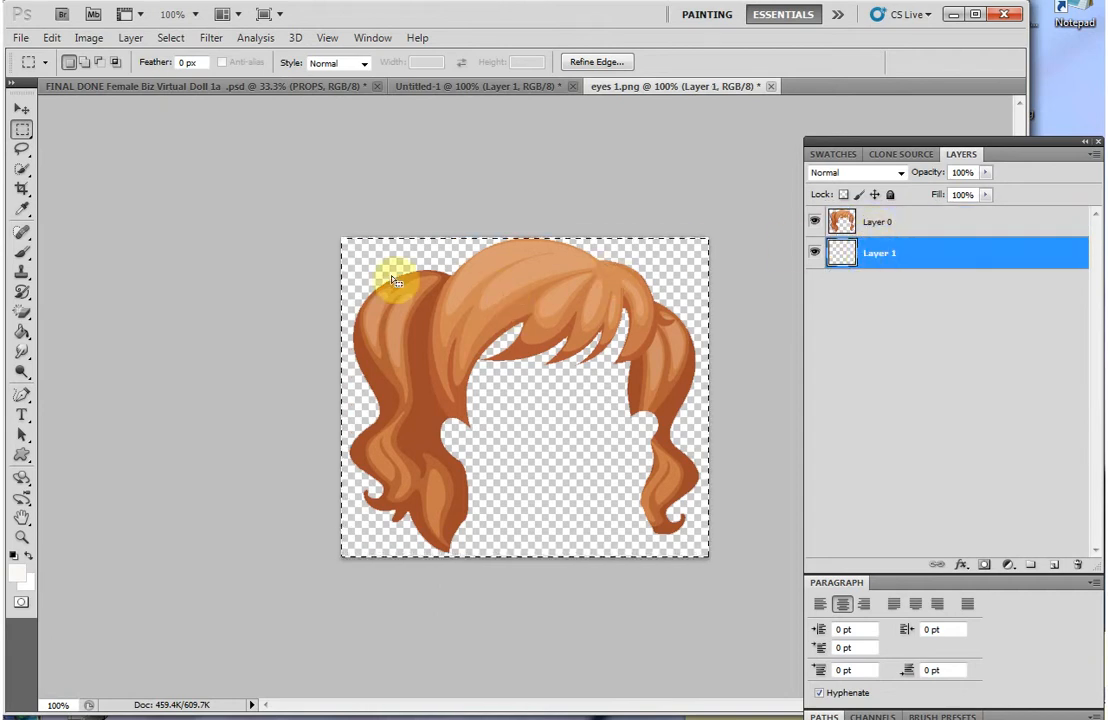
Switch to the Female Biz Virtual Doll document and add a new layer above H1 BROWN Full Wavy Hair in the HAIR group.
click(79, 87)
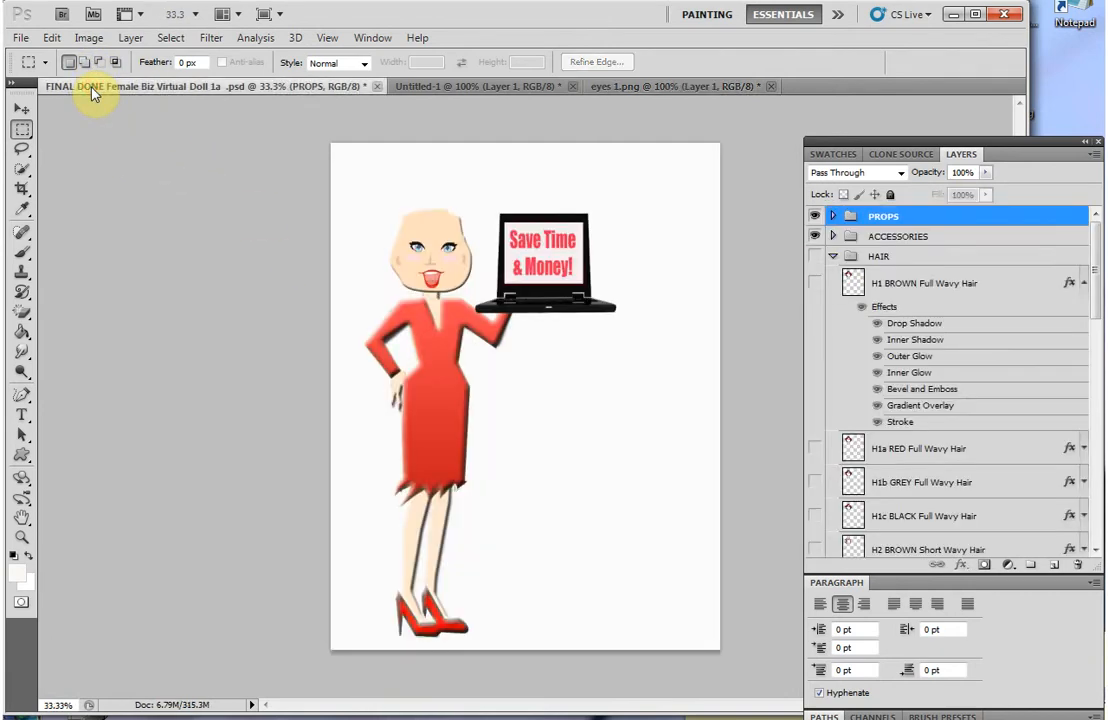
click(834, 256)
click(838, 258)
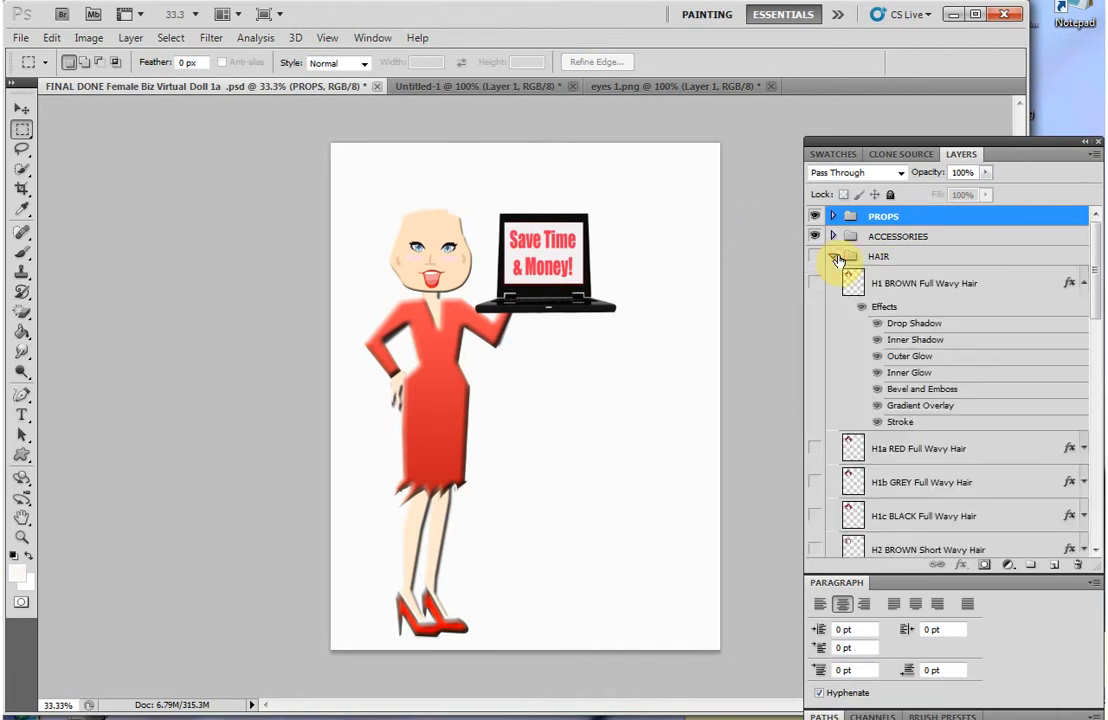
click(940, 287)
click(1058, 566)
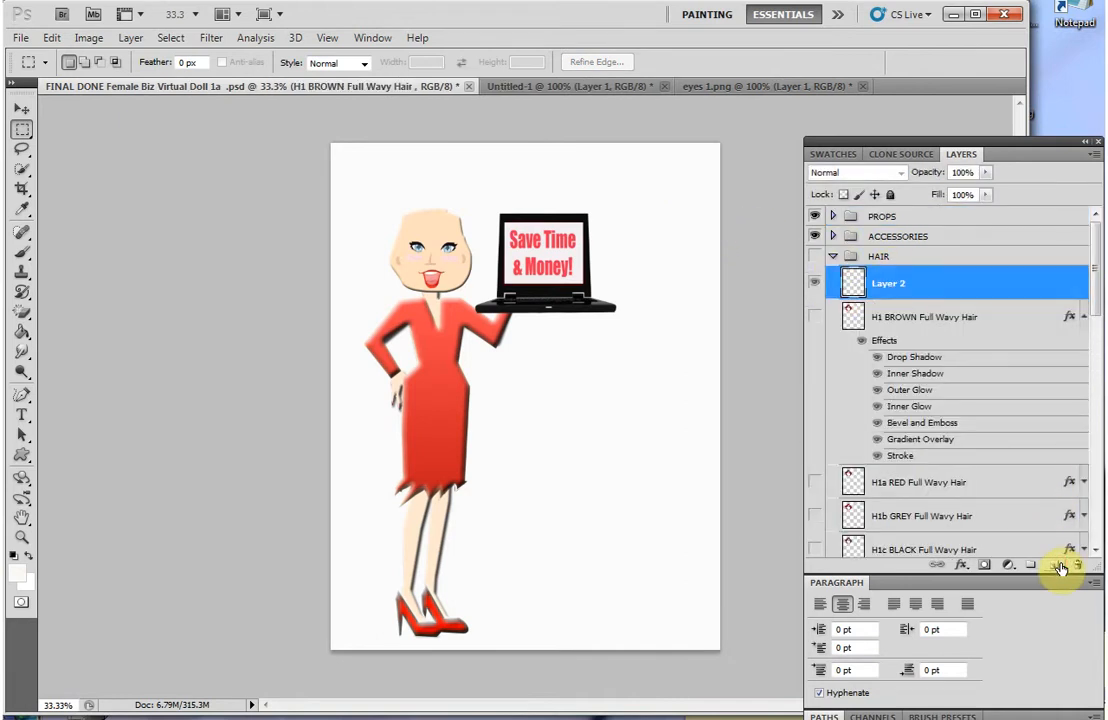
Rename the new layer MY HAIR and paste the copied hair into it.
click(910, 316)
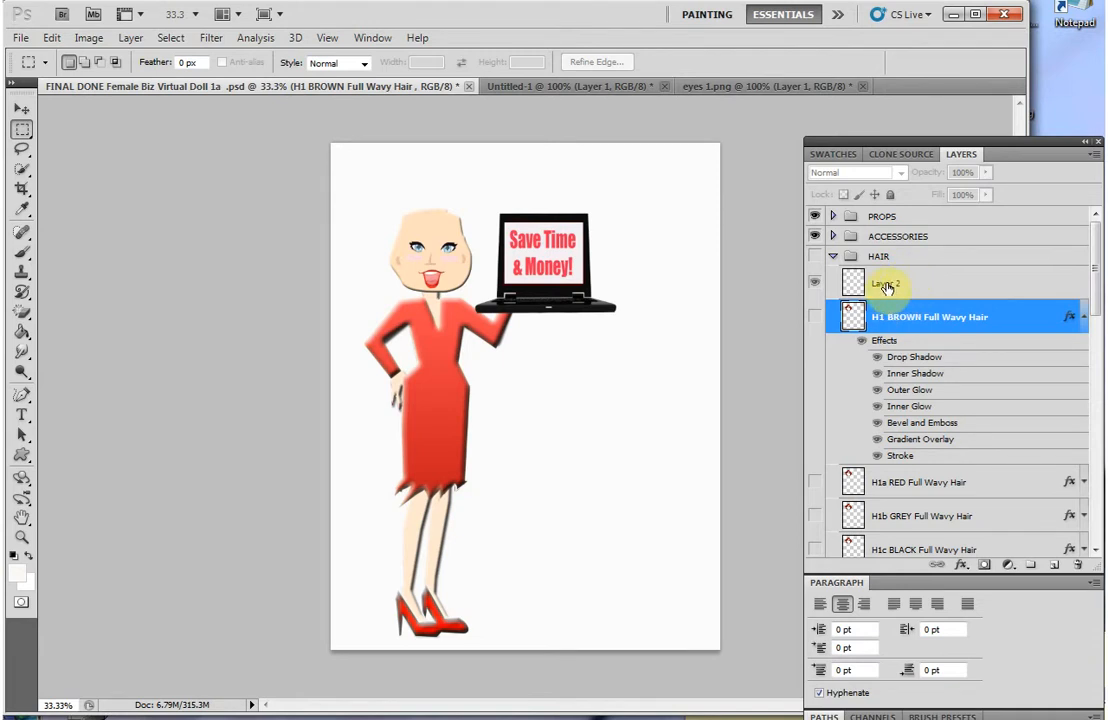
double_click(885, 285)
text(MY HAIR)
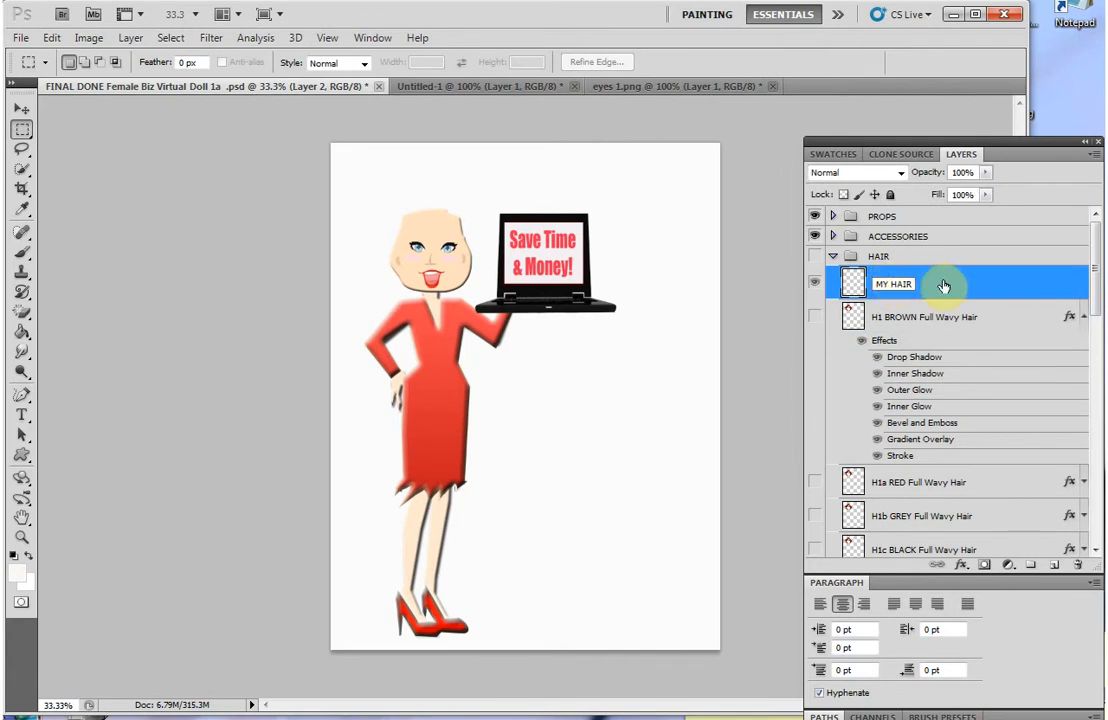
key(Return)
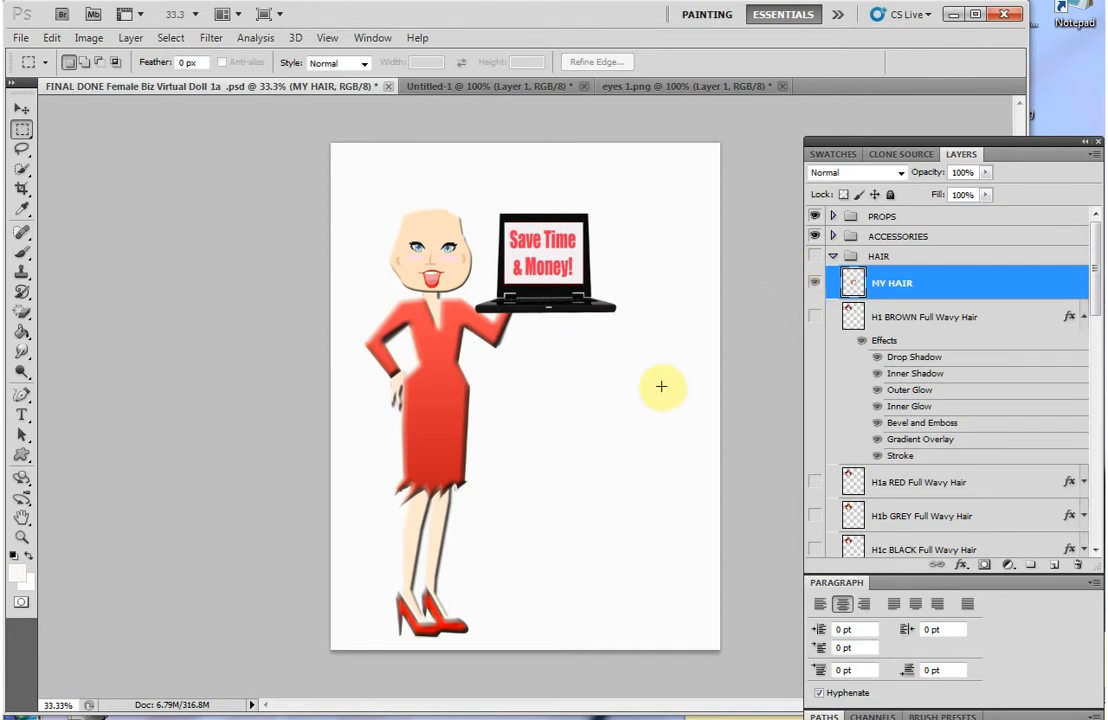
Show the HAIR group and fit the pasted hair onto the doll's head, scaled to about 97% and rotated about 1.35°.
click(815, 256)
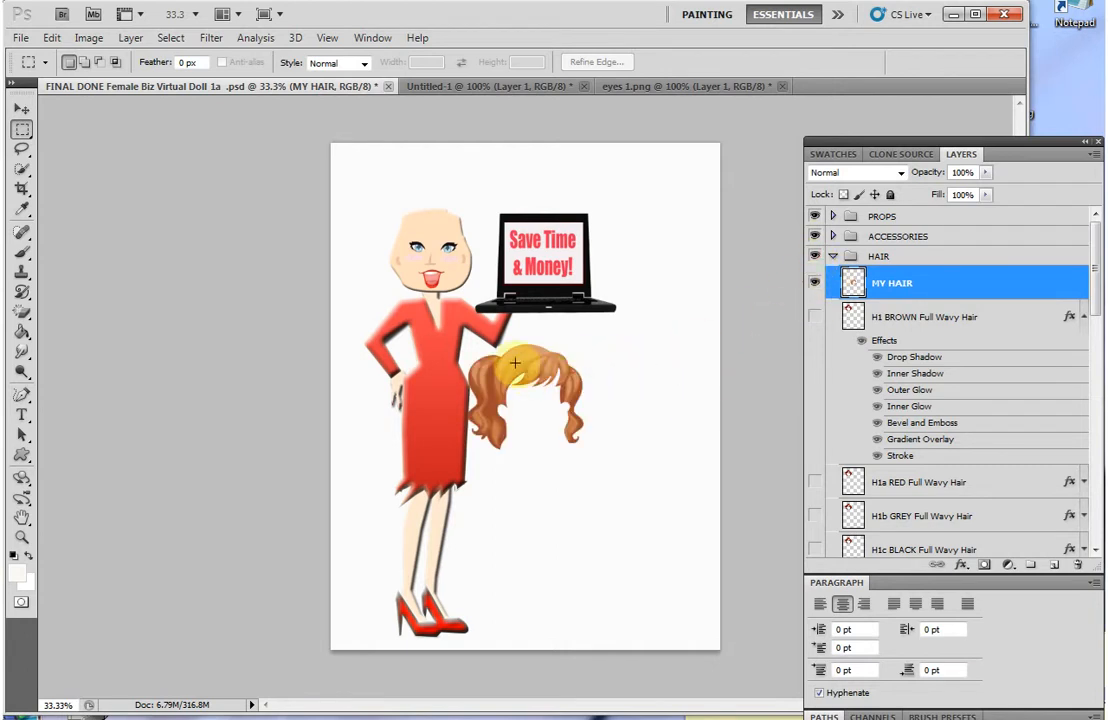
key(ctrl+t)
drag(560, 433, 456, 276)
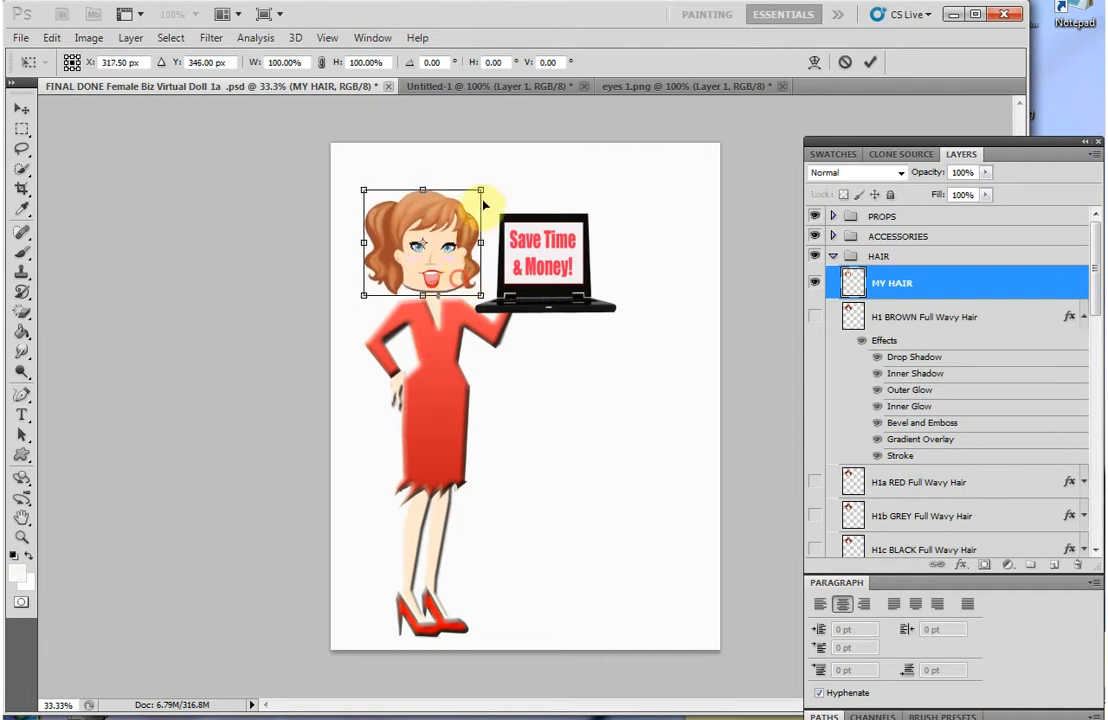
drag(487, 189, 484, 193)
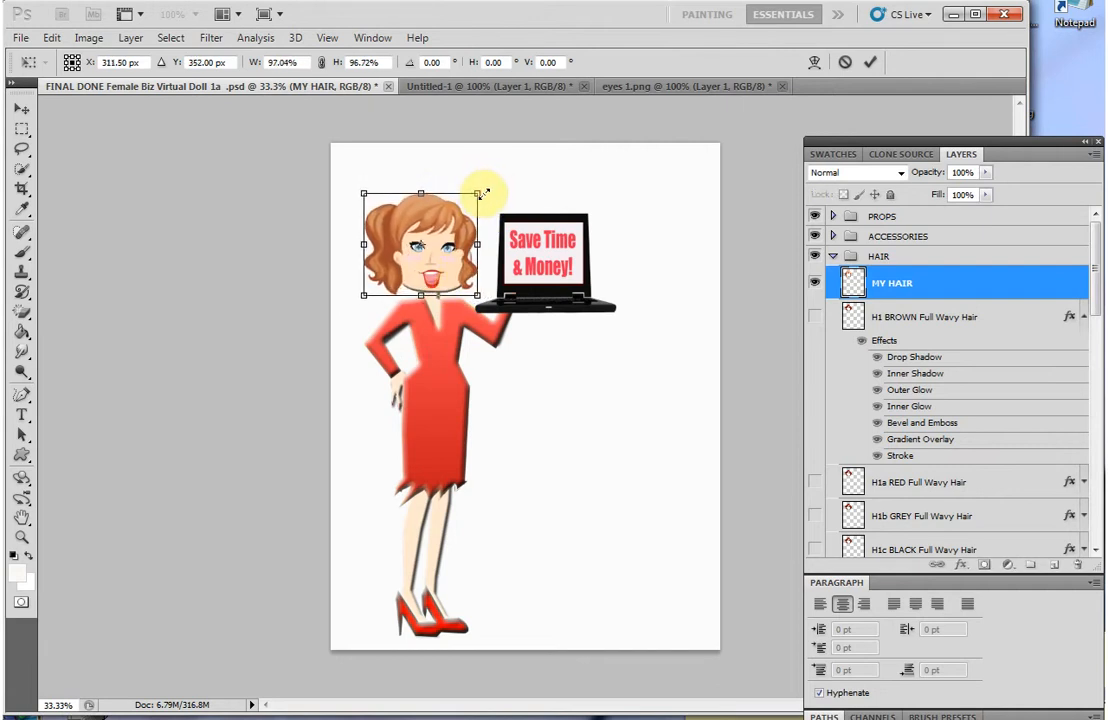
drag(446, 282, 458, 287)
mouse_move(494, 184)
mouse_down()
mouse_move(487, 156)
mouse_move(492, 189)
mouse_up()
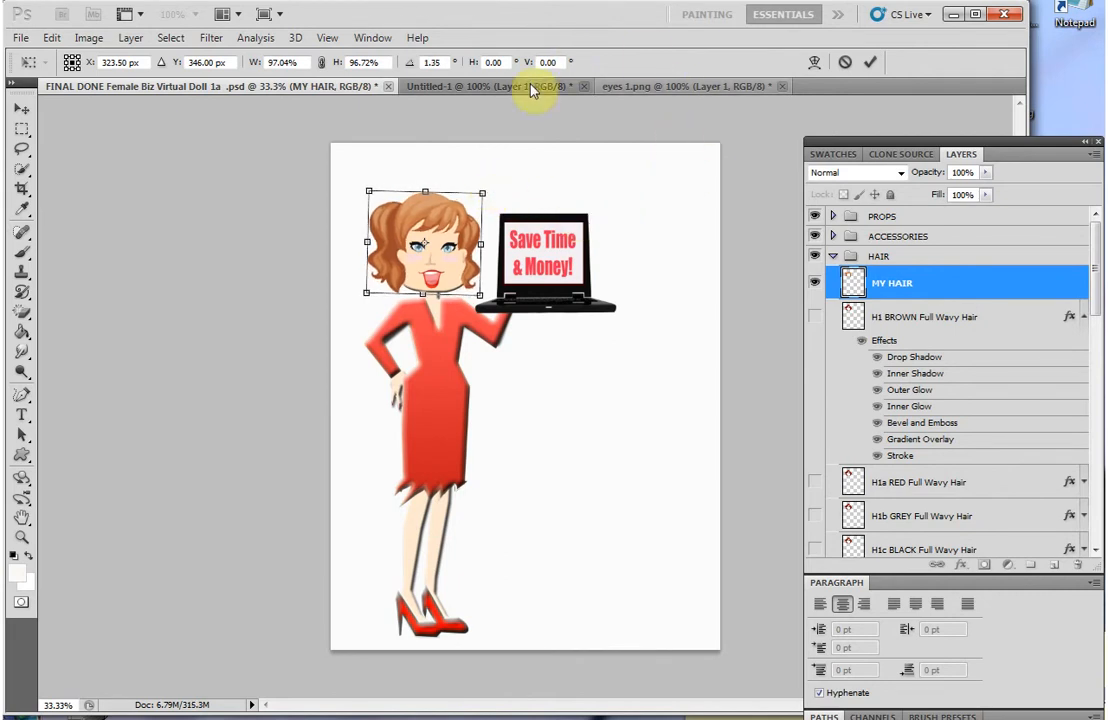
click(870, 61)
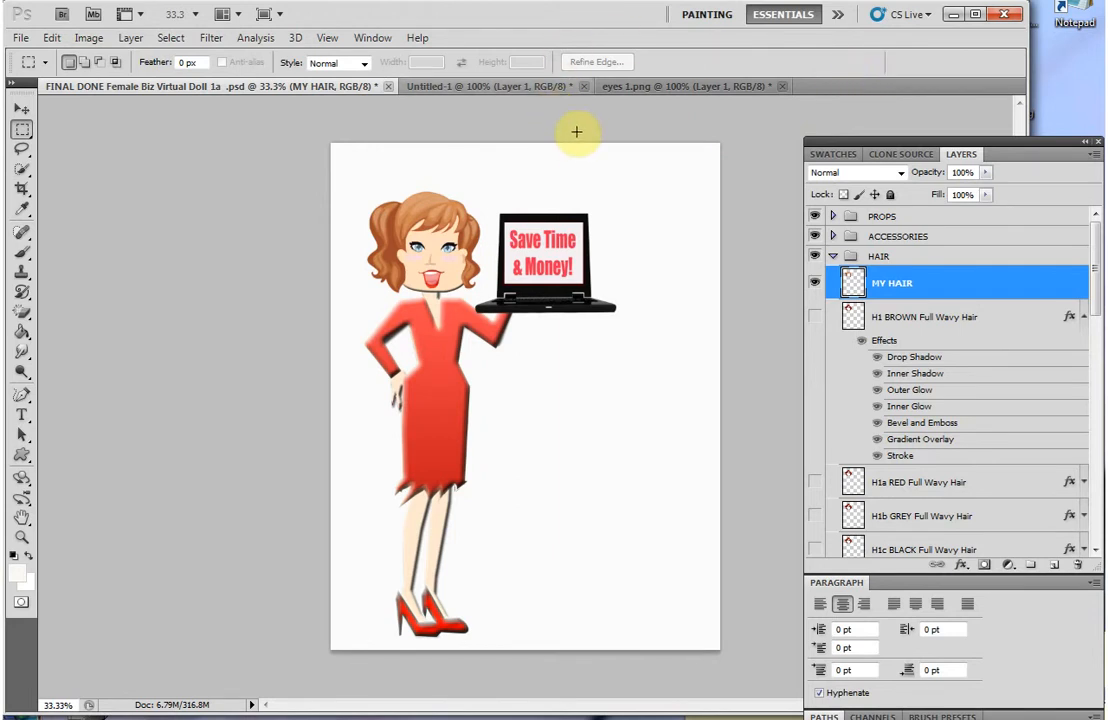
click(833, 258)
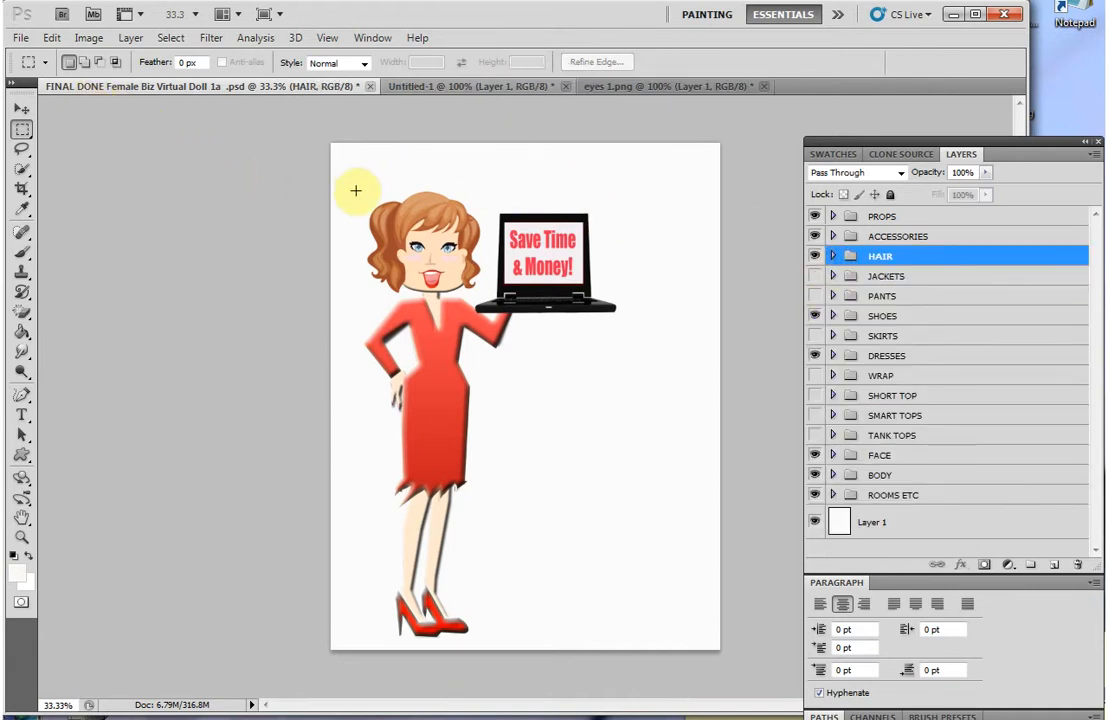
Return to the eyes 1.png document and deselect the copied hair area.
click(650, 88)
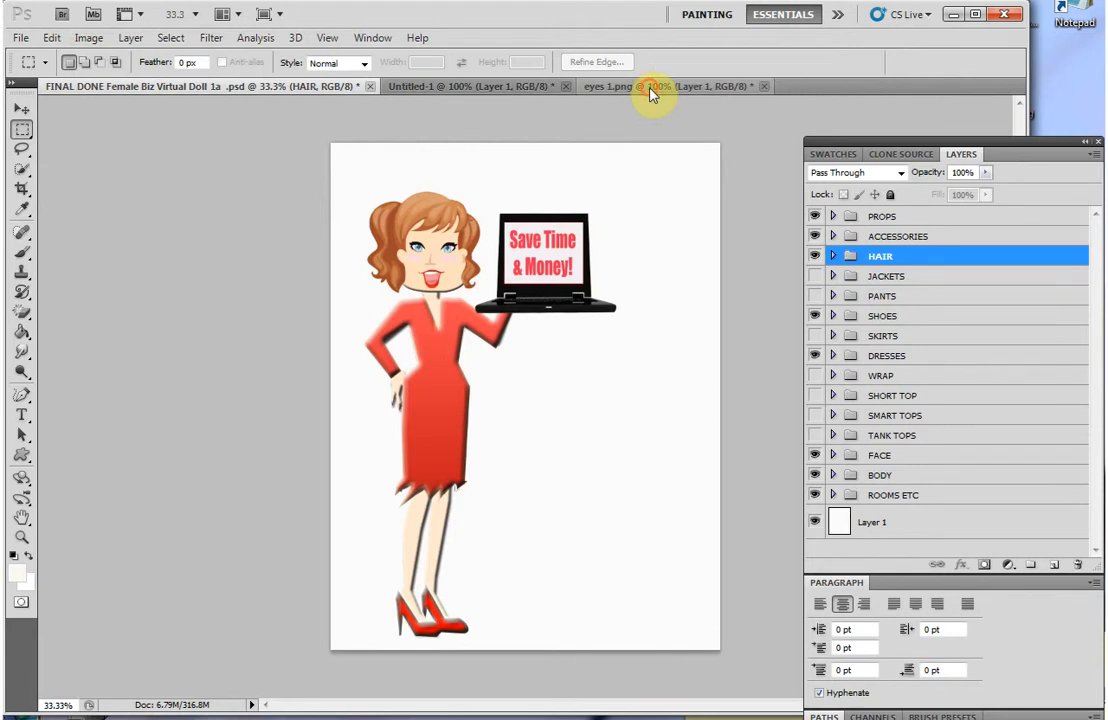
click(170, 42)
click(172, 66)
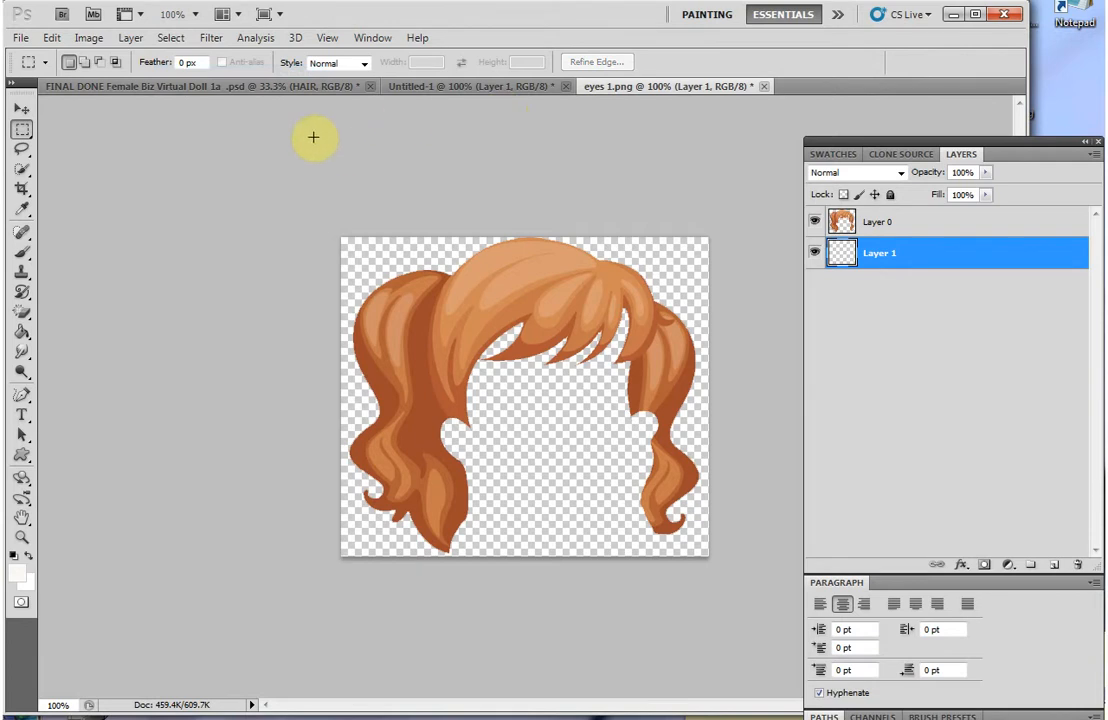
Switch to the Female Biz Virtual Doll document.
click(212, 87)
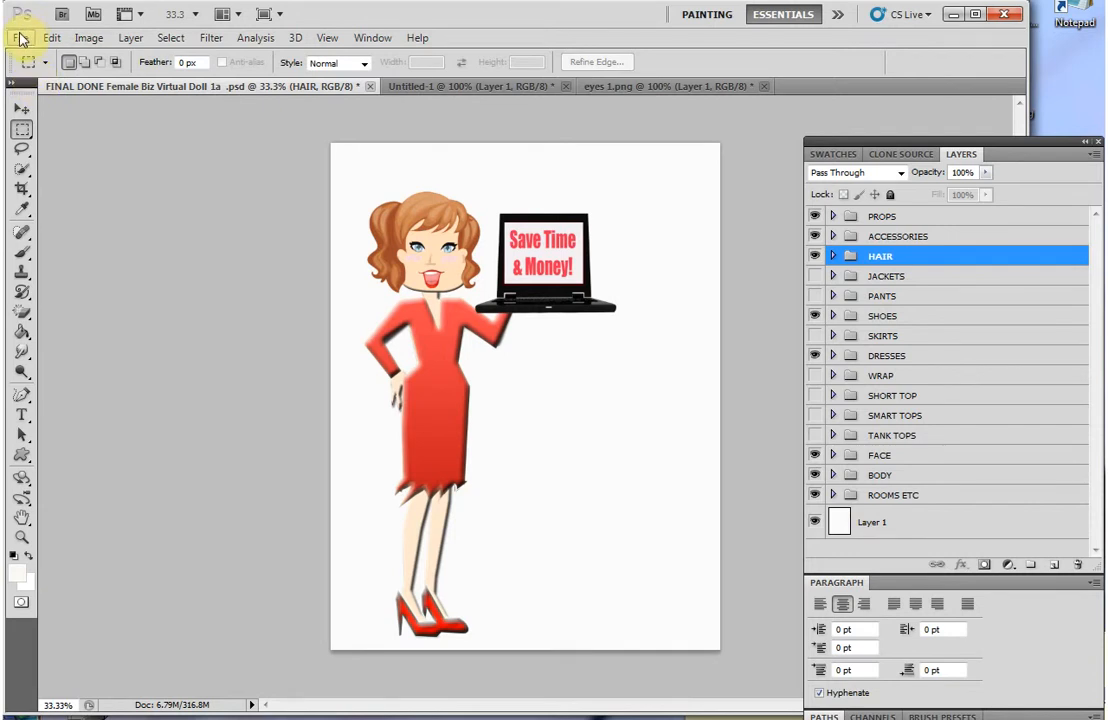
click(648, 92)
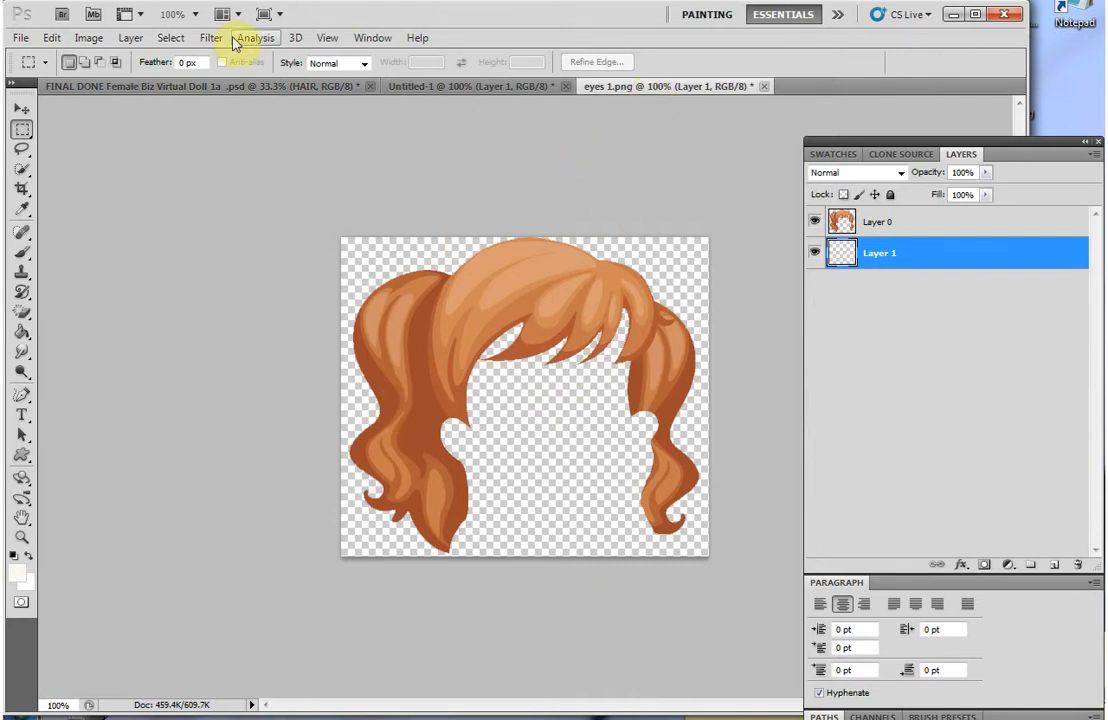
click(215, 86)
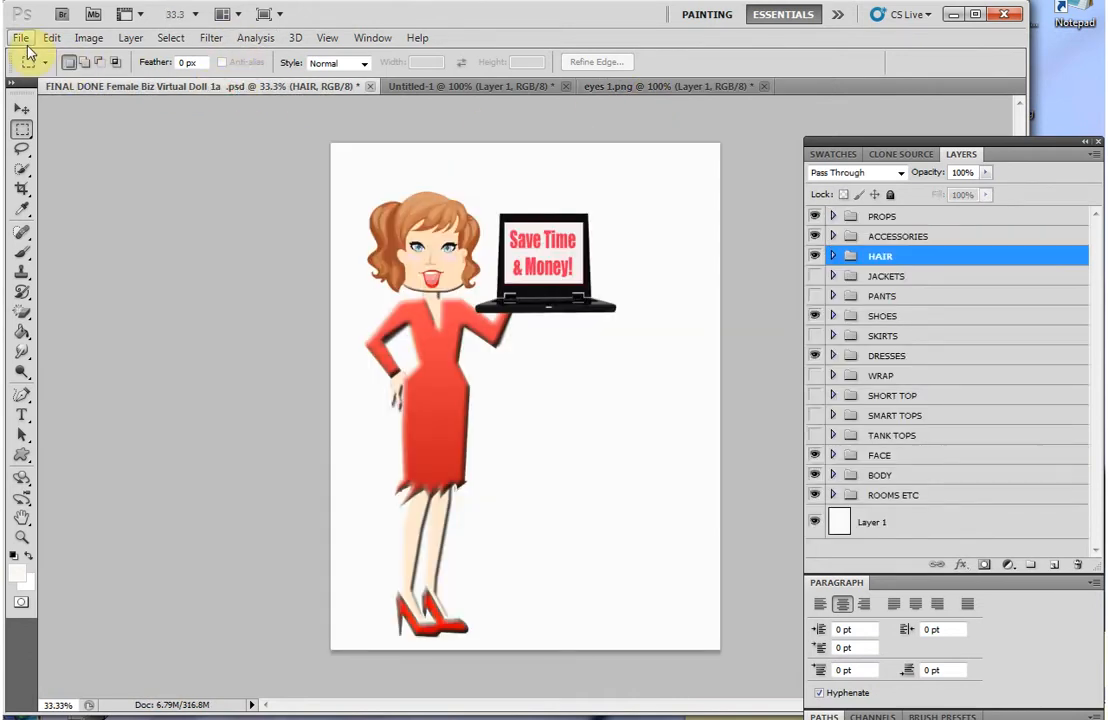
click(20, 37)
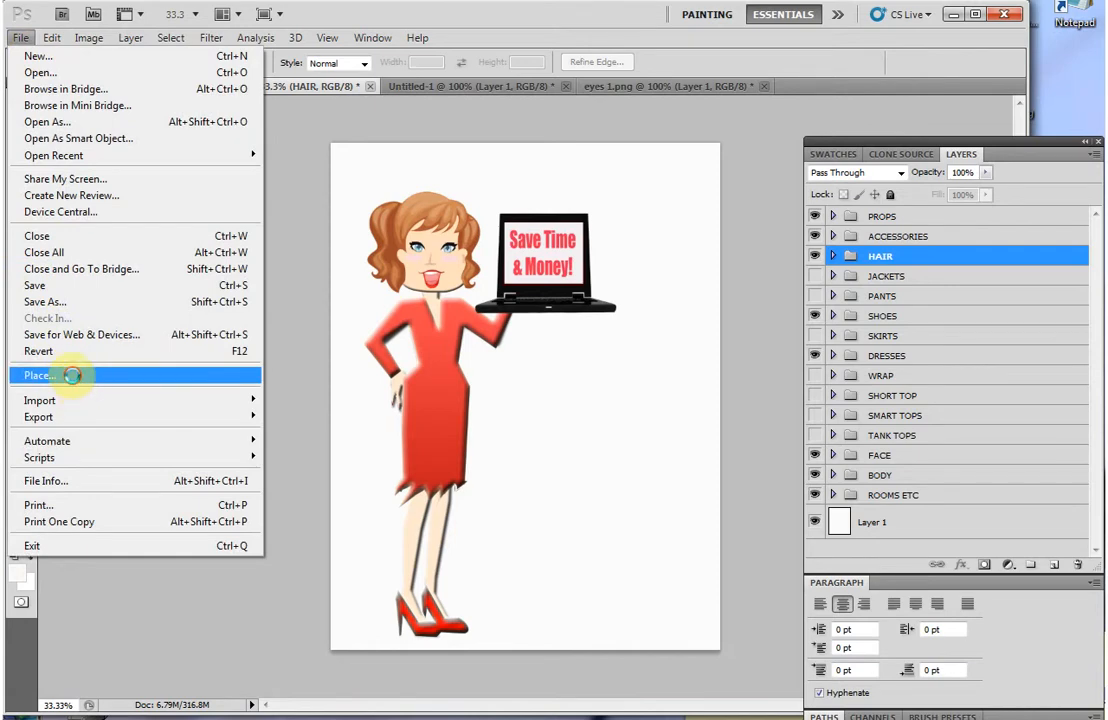
click(72, 377)
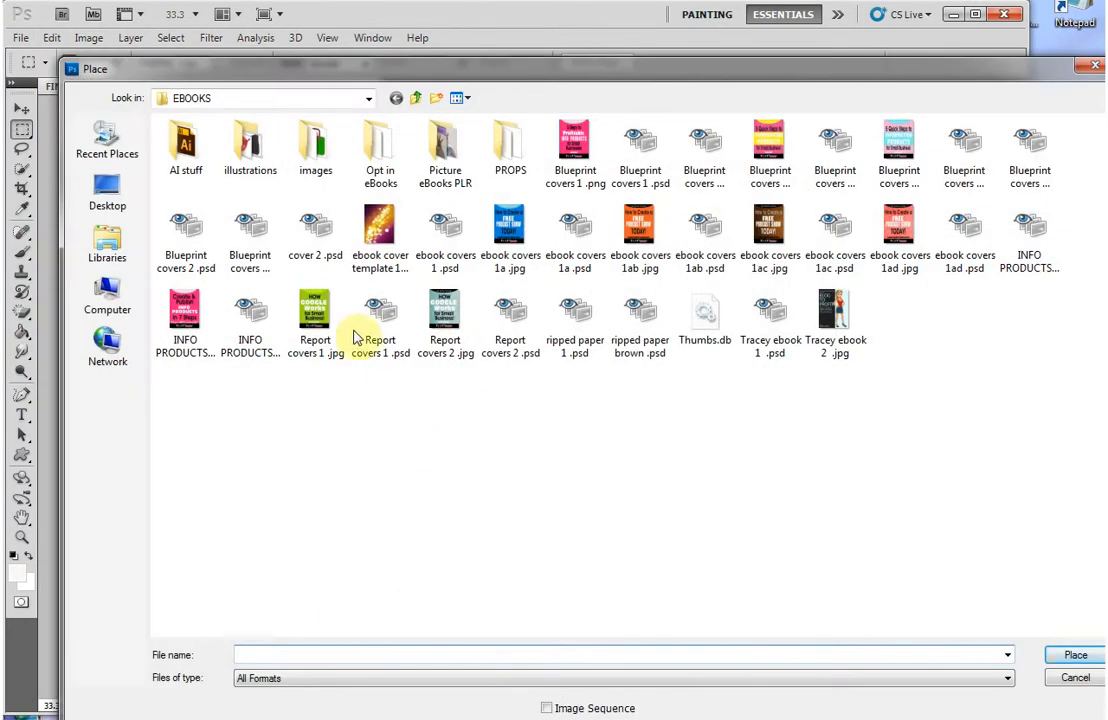
click(1094, 65)
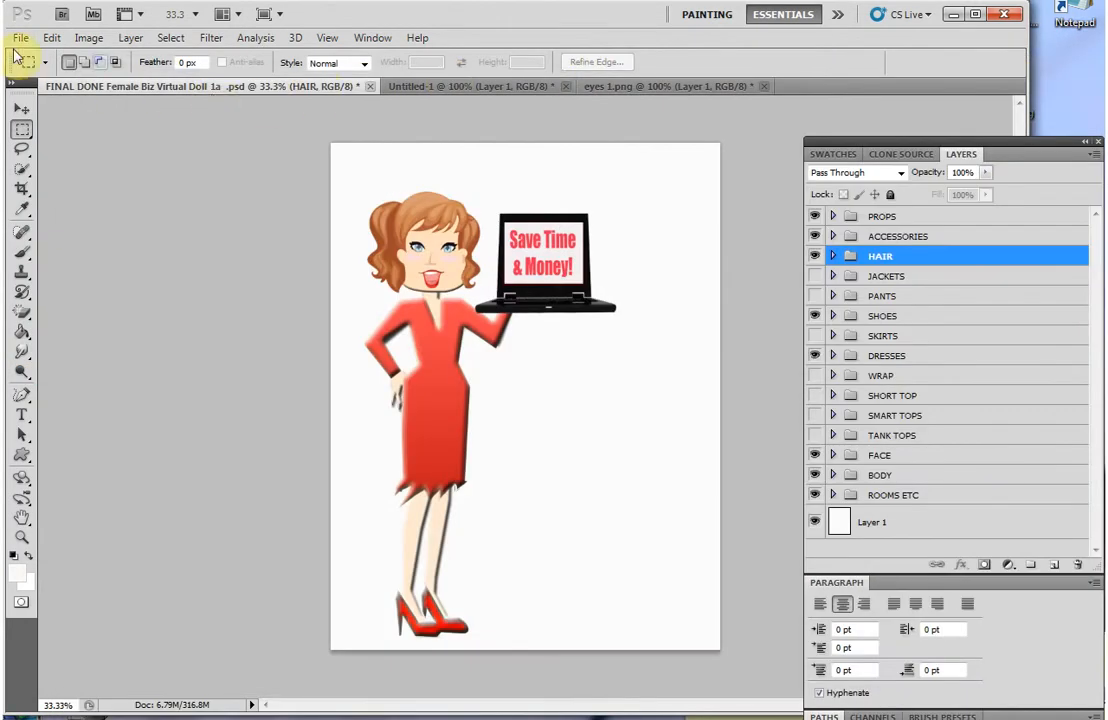
Place the ebook covers 1ab .jpg image in the doll document at its initial size, directly above the HAIR group.
click(20, 37)
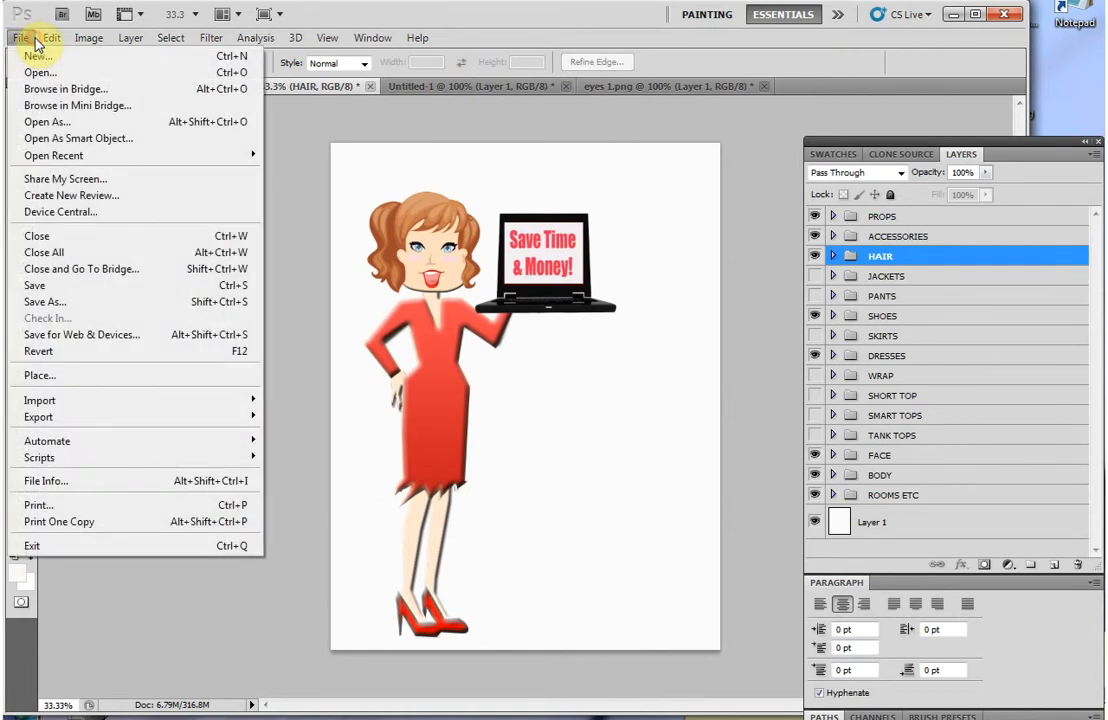
click(66, 374)
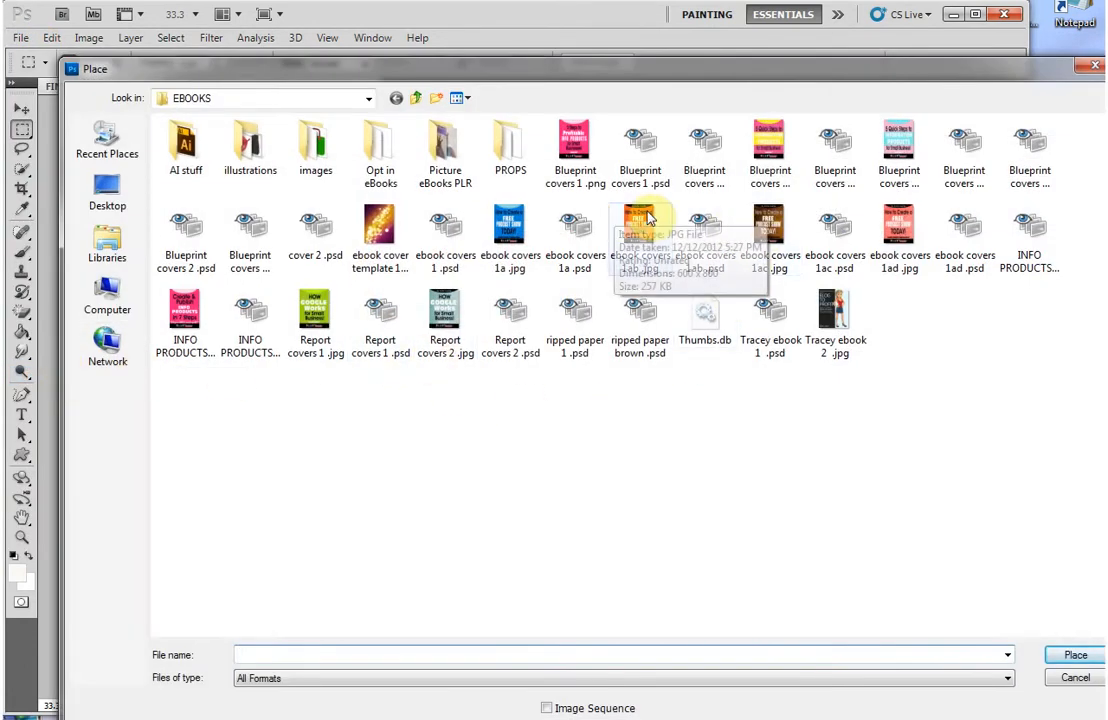
double_click(648, 217)
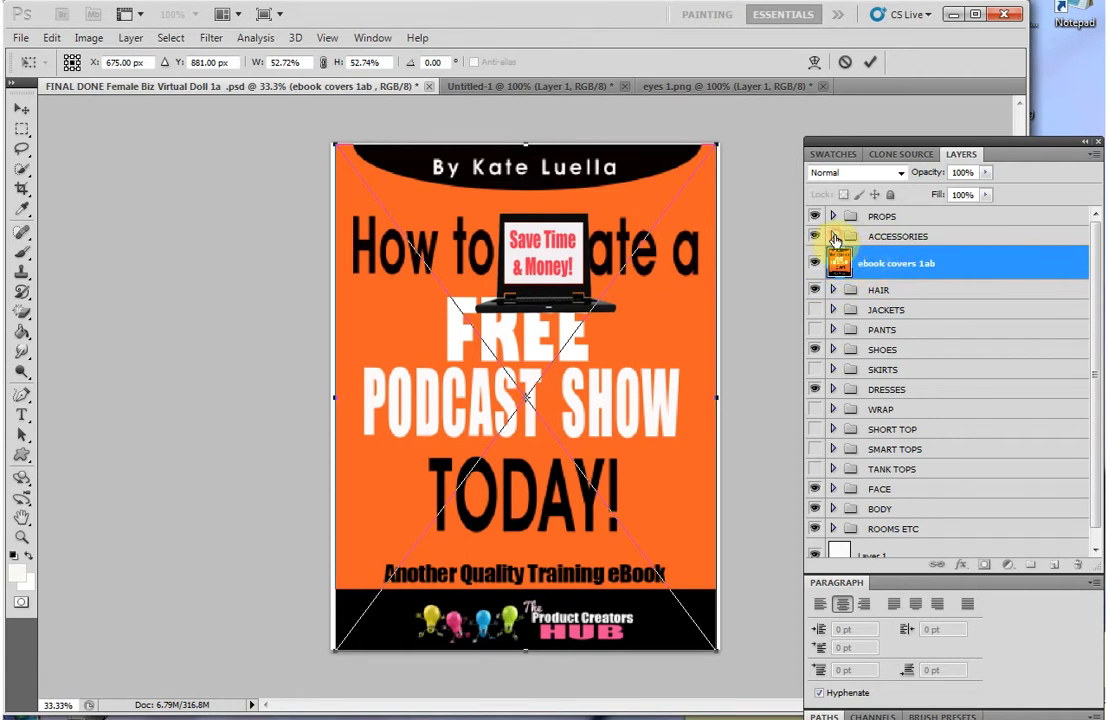
click(870, 62)
Move the ebook covers 1ab layer to the top of the ACCESSORIES group.
click(832, 236)
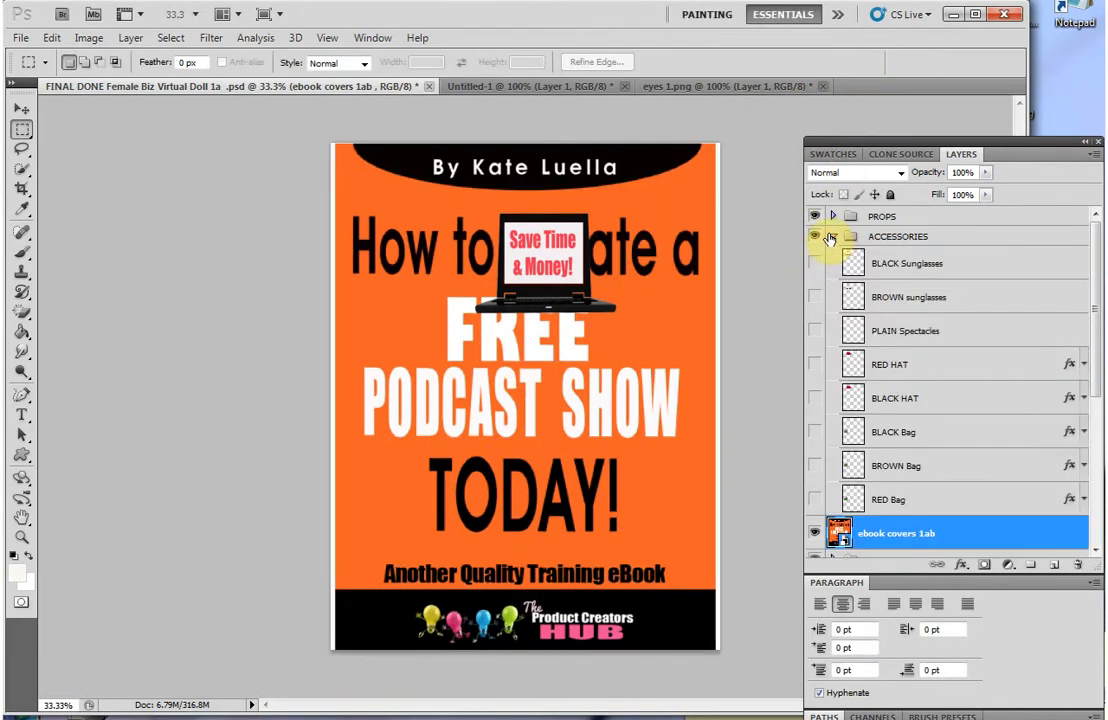
click(832, 236)
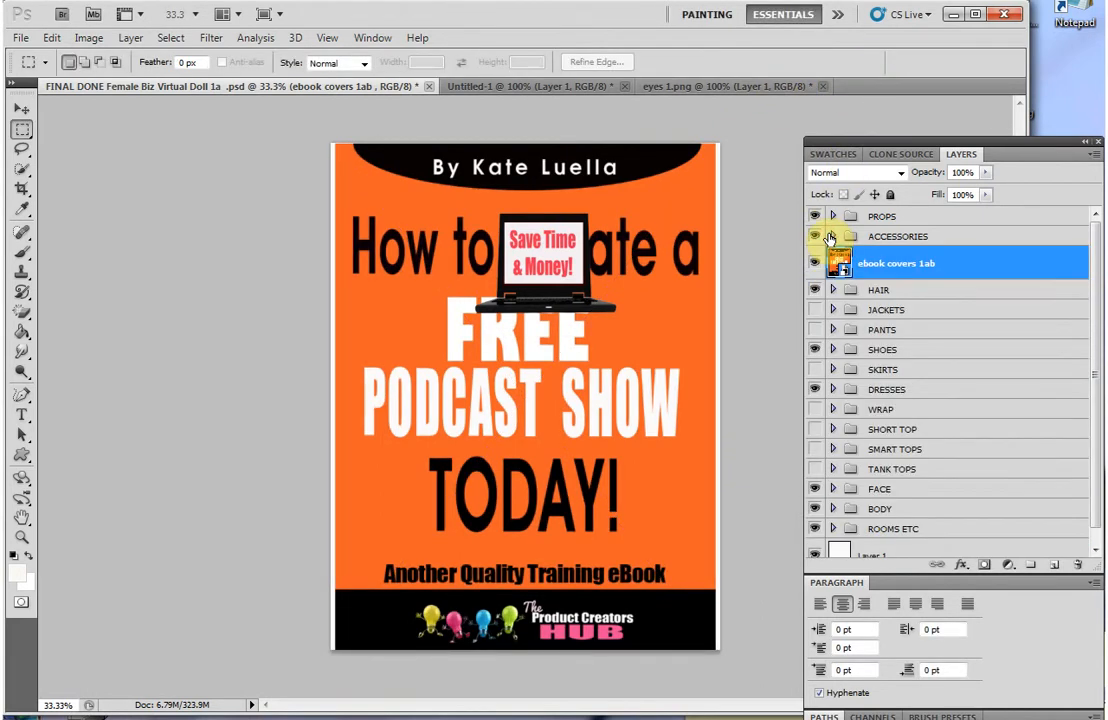
click(887, 262)
click(833, 236)
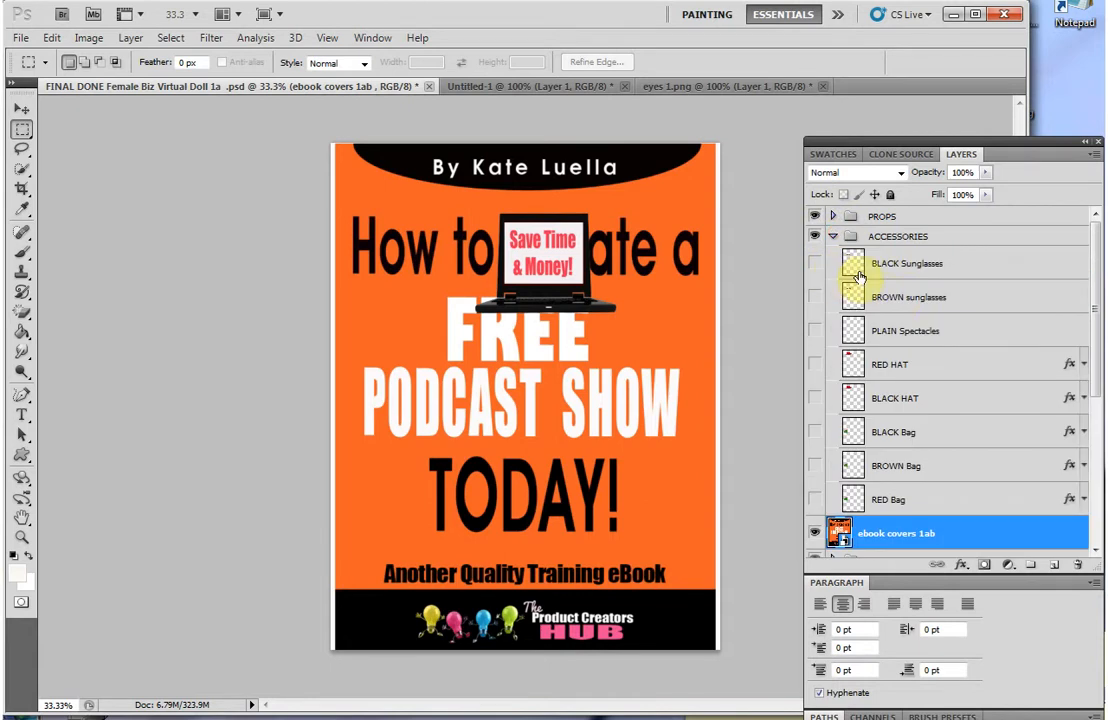
drag(915, 535, 935, 265)
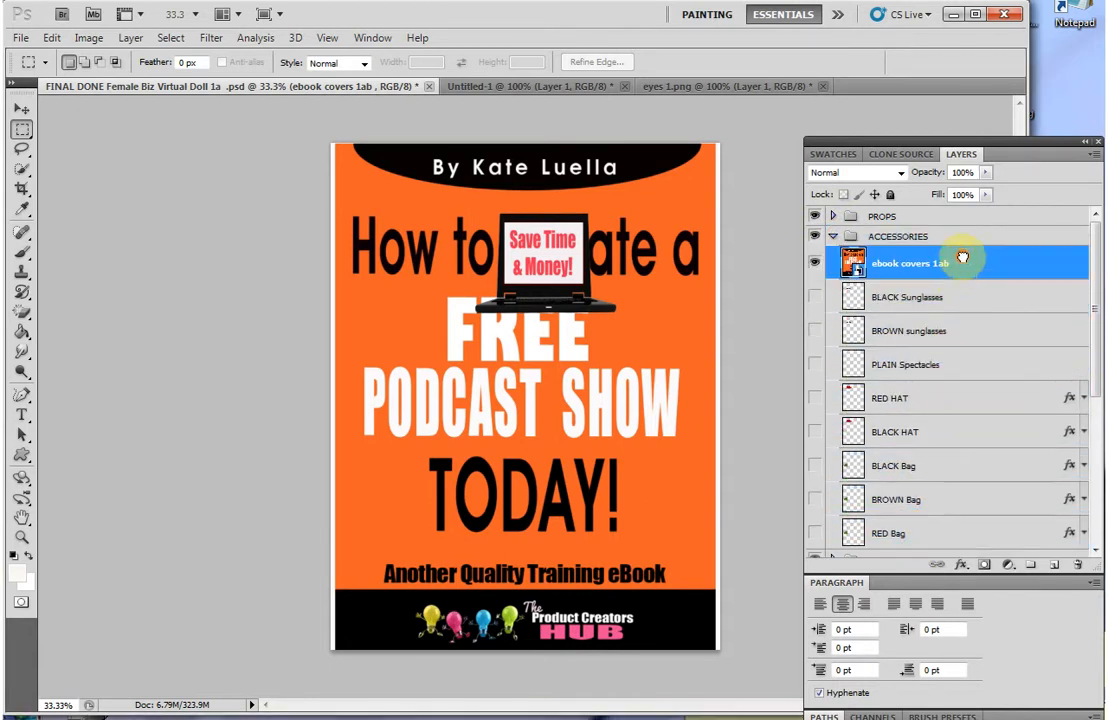
click(814, 264)
click(814, 264)
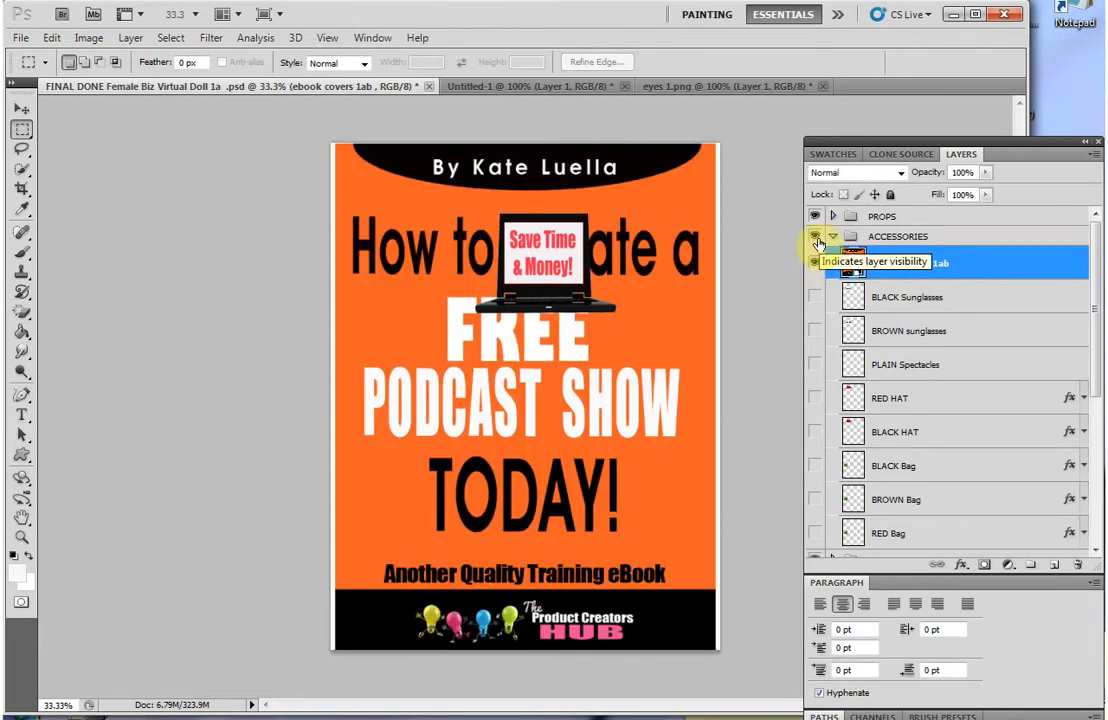
click(831, 238)
click(831, 238)
click(831, 238)
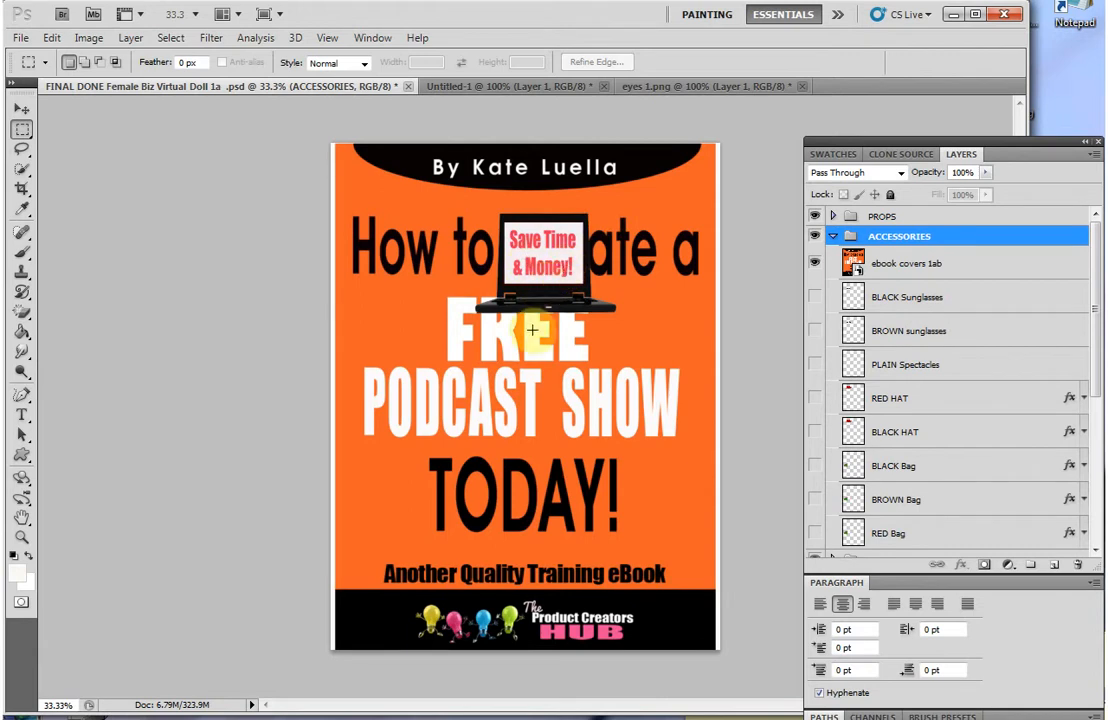
Move the ebook covers 1ab layer down through the layer stack to the bottom of the BODY group, behind the doll.
click(912, 266)
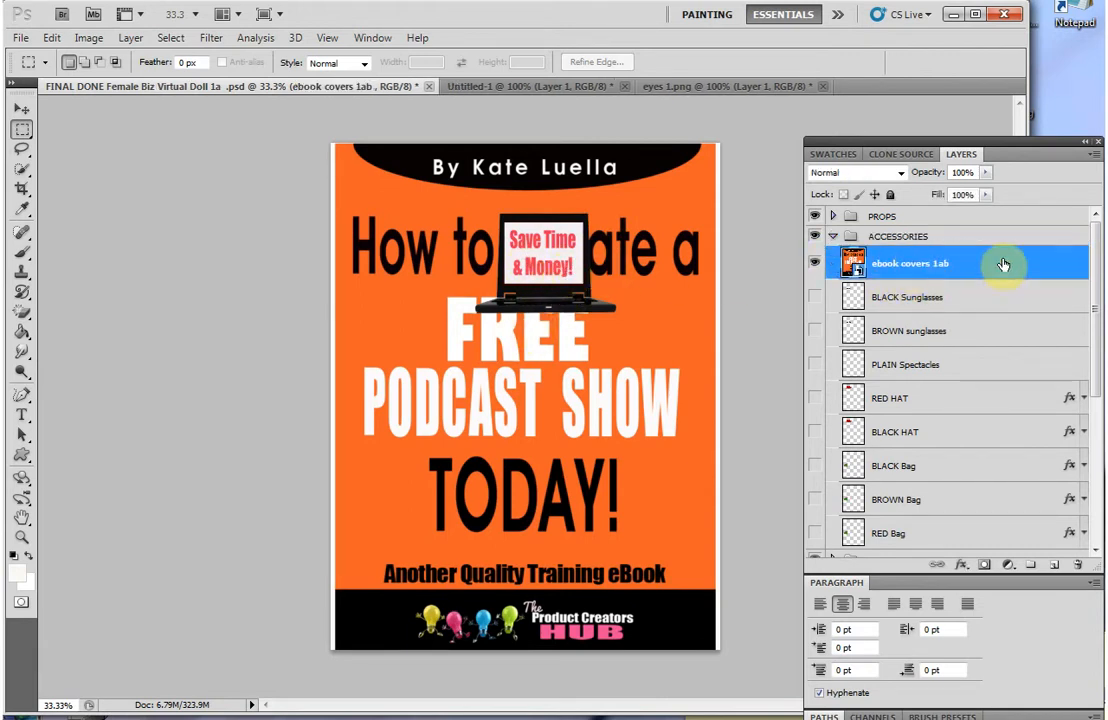
mouse_move(1097, 258)
mouse_down()
mouse_move(1095, 278)
mouse_move(1094, 267)
mouse_up()
drag(958, 242, 958, 505)
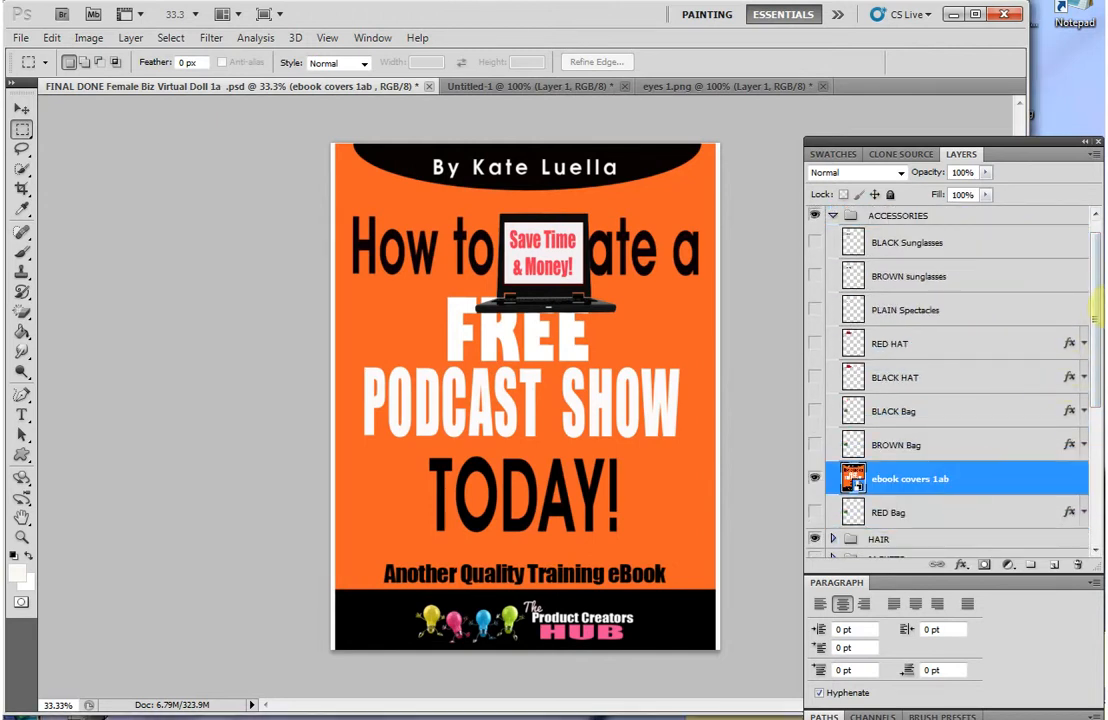
drag(1096, 308, 1093, 428)
drag(988, 247, 984, 526)
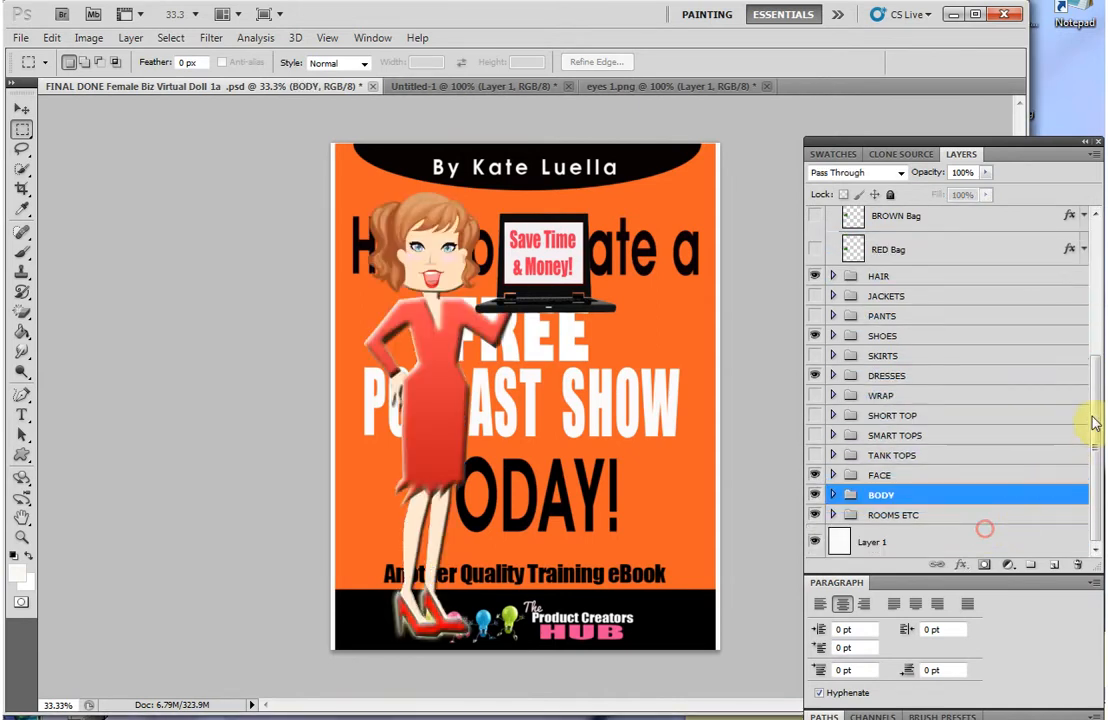
Move the ebook covers 1ab layer out of the BODY group to just above Layer 1, and collapse the BODY group.
click(833, 495)
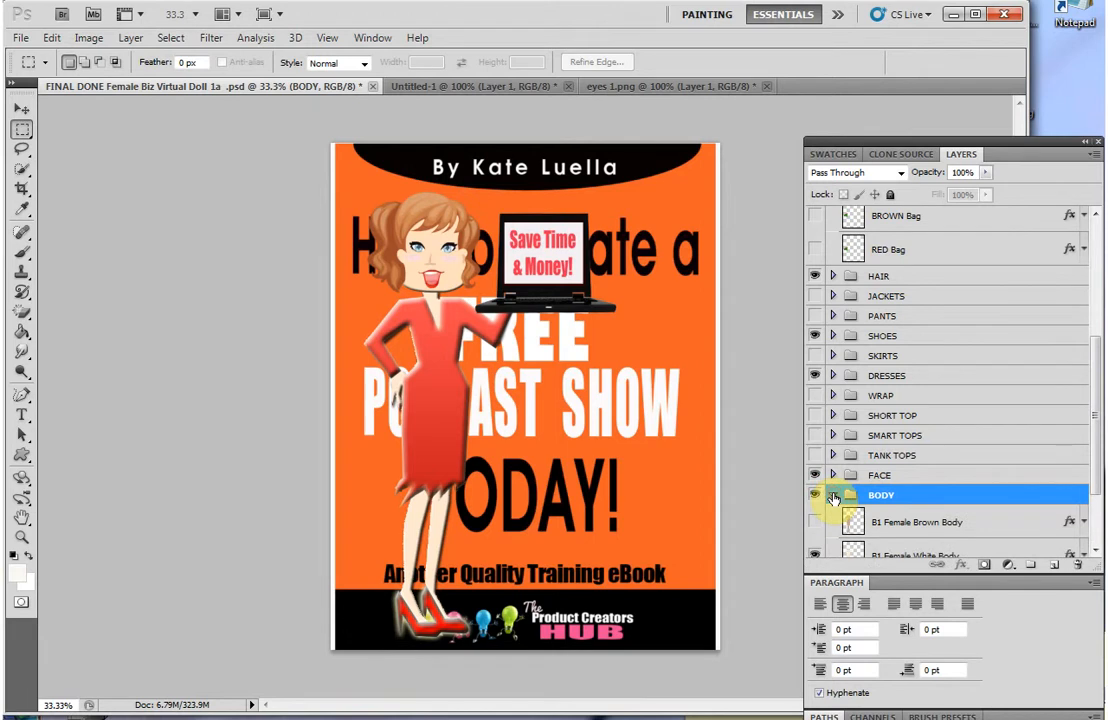
drag(1094, 397, 1089, 456)
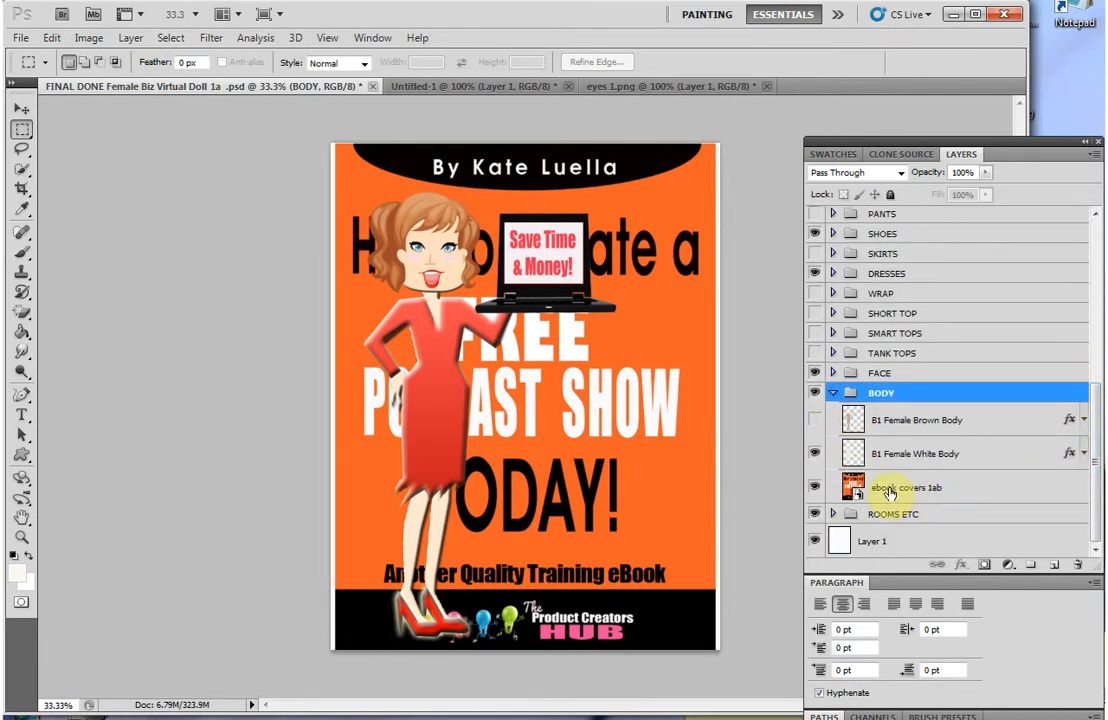
drag(889, 493, 883, 527)
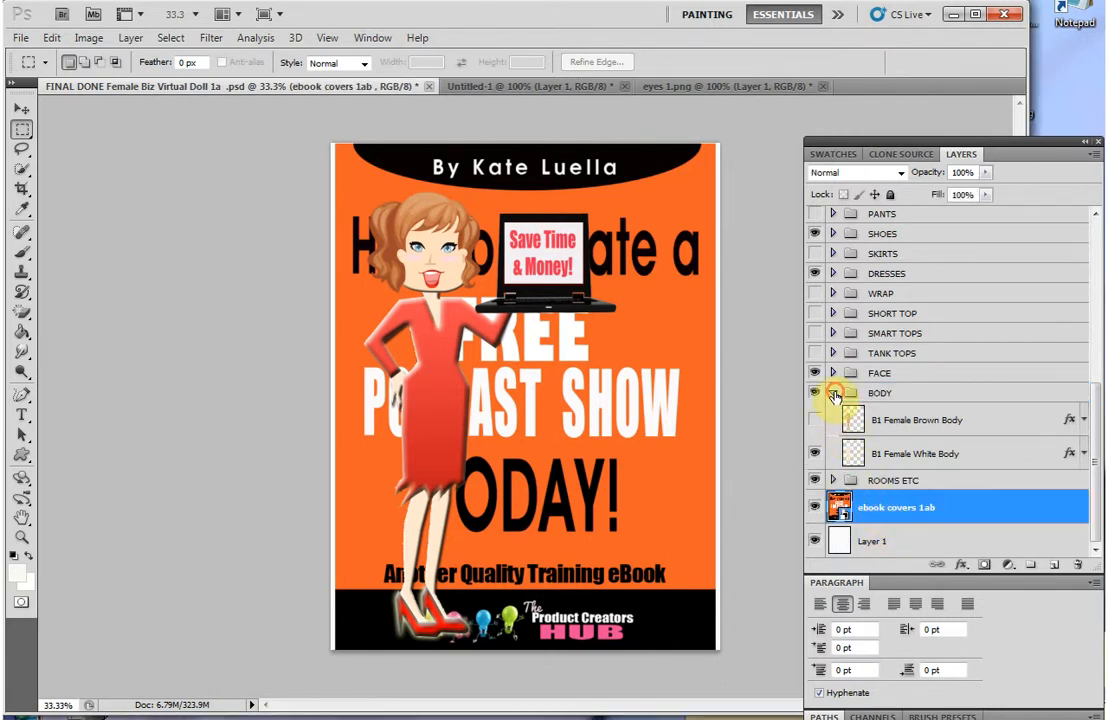
click(834, 394)
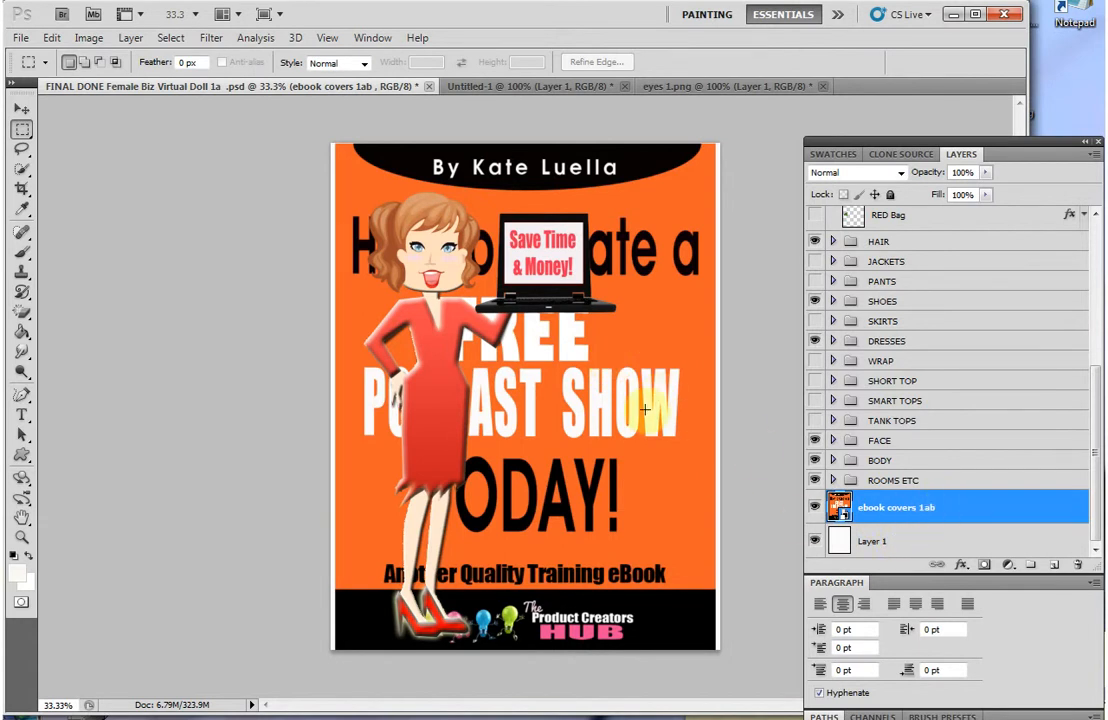
Scale the ebook cover to about 21.6% width and 27.9% height and position it beside the doll, below the laptop.
key(ctrl+t)
drag(337, 145, 561, 353)
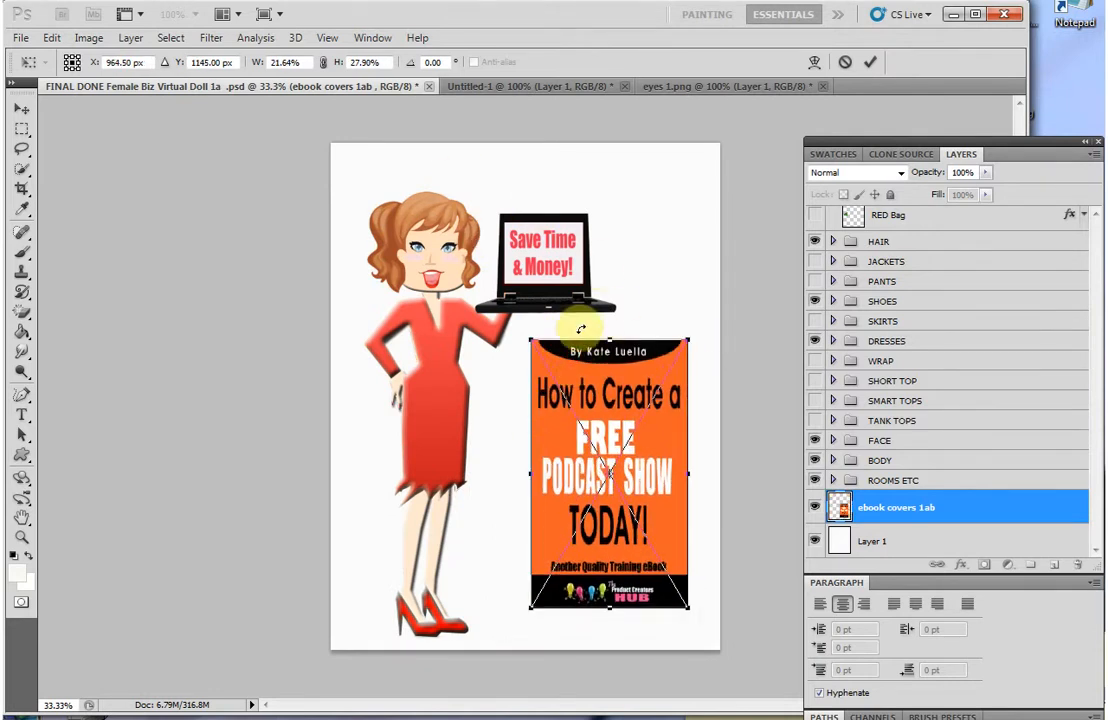
click(870, 63)
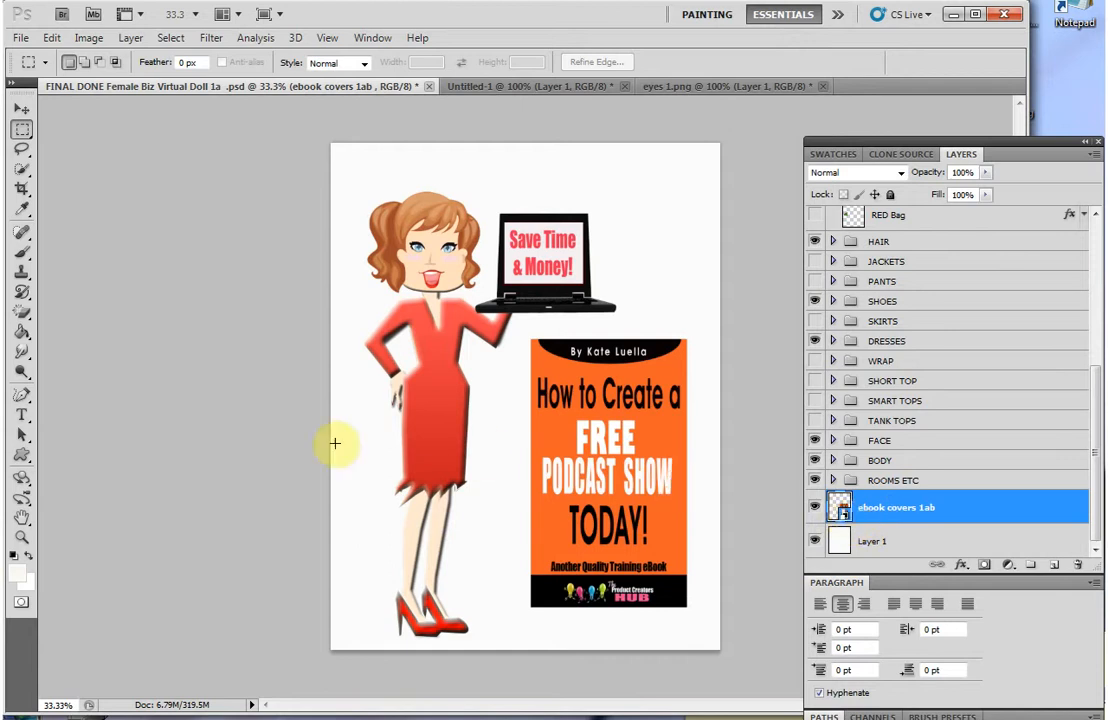
Activate the Paint Bucket tool, and hide and reshow the ebook covers 1ab layer.
click(22, 332)
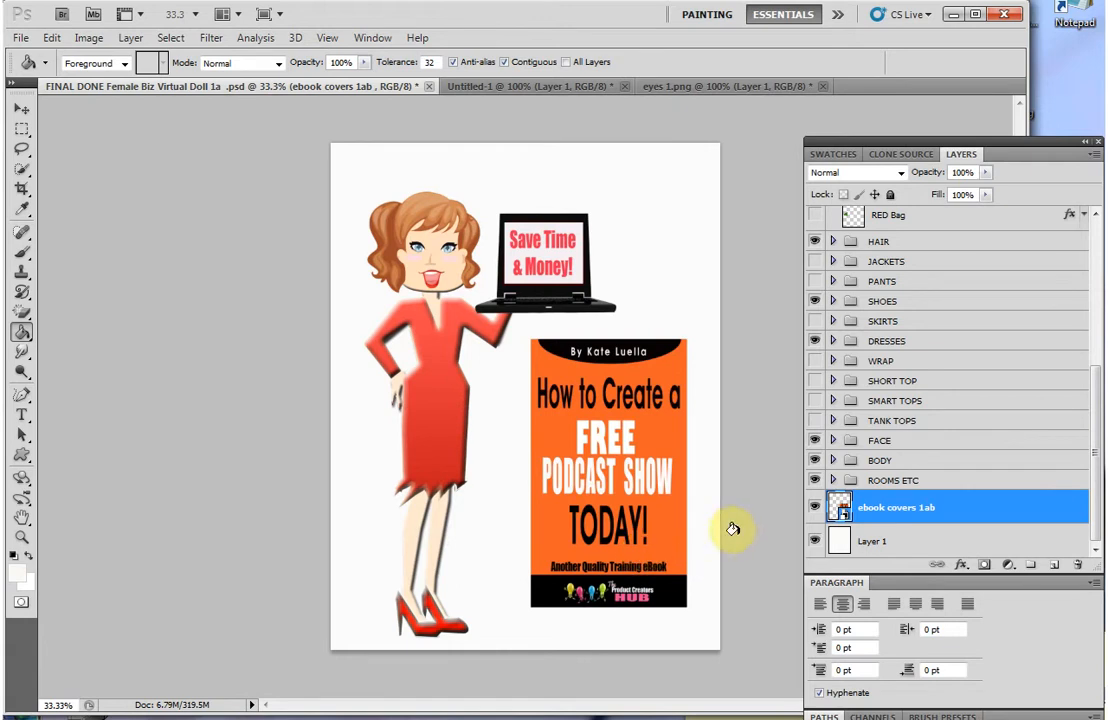
click(816, 508)
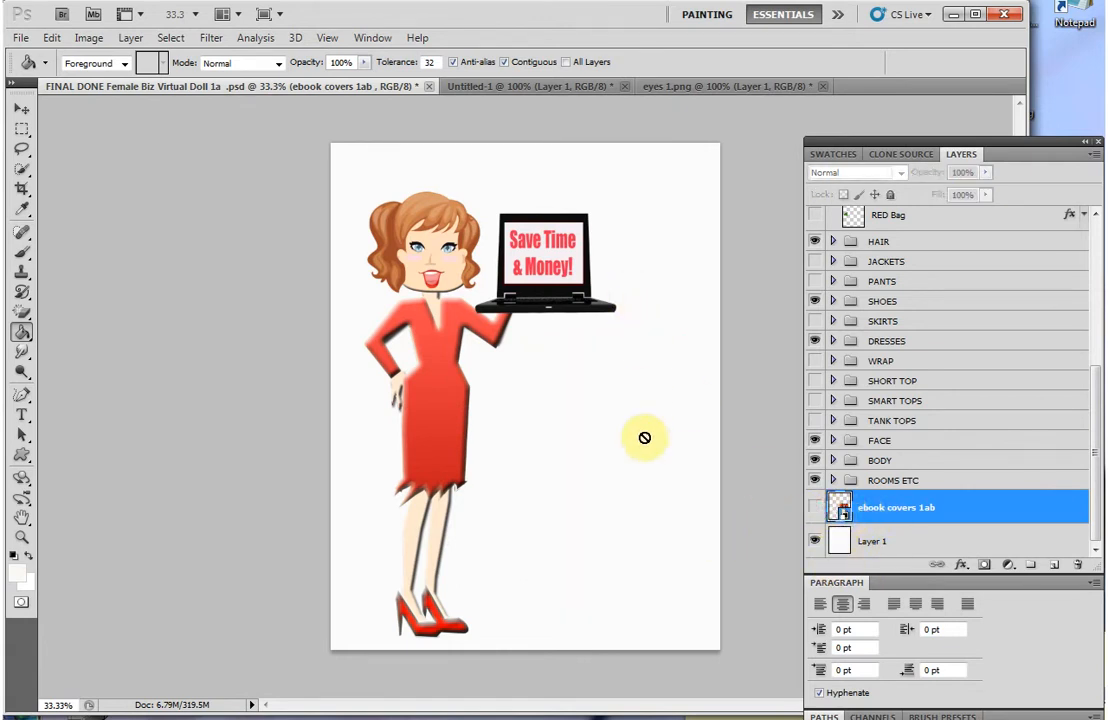
click(815, 508)
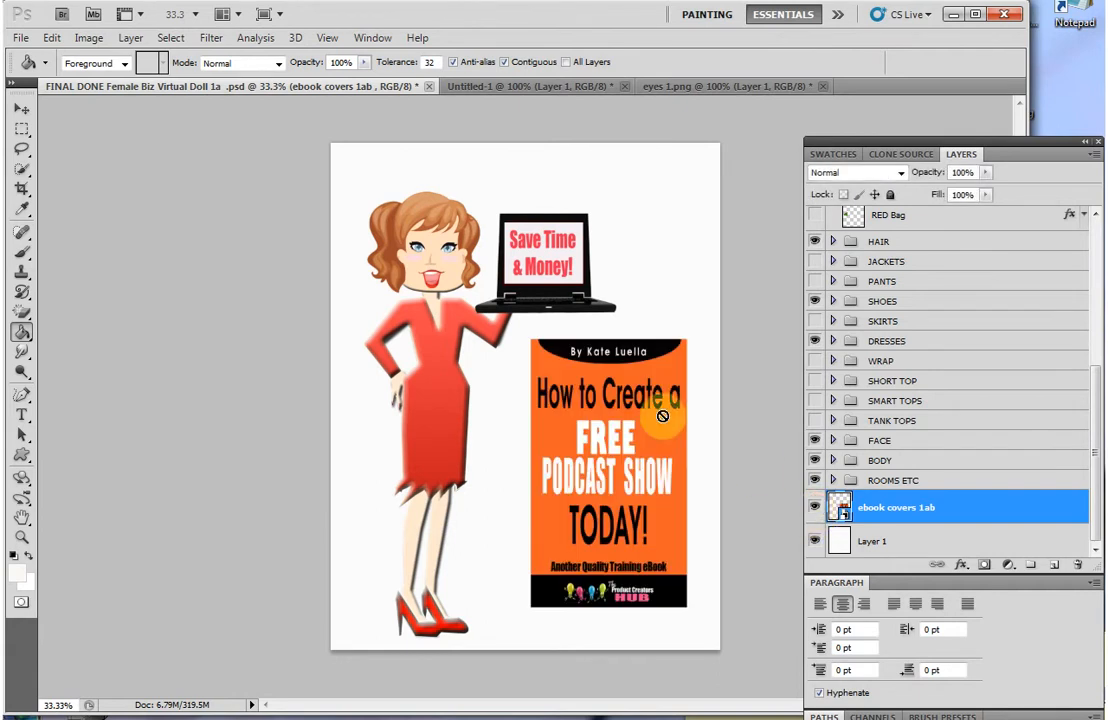
Rasterize the ebook covers 1ab layer.
right_click(928, 513)
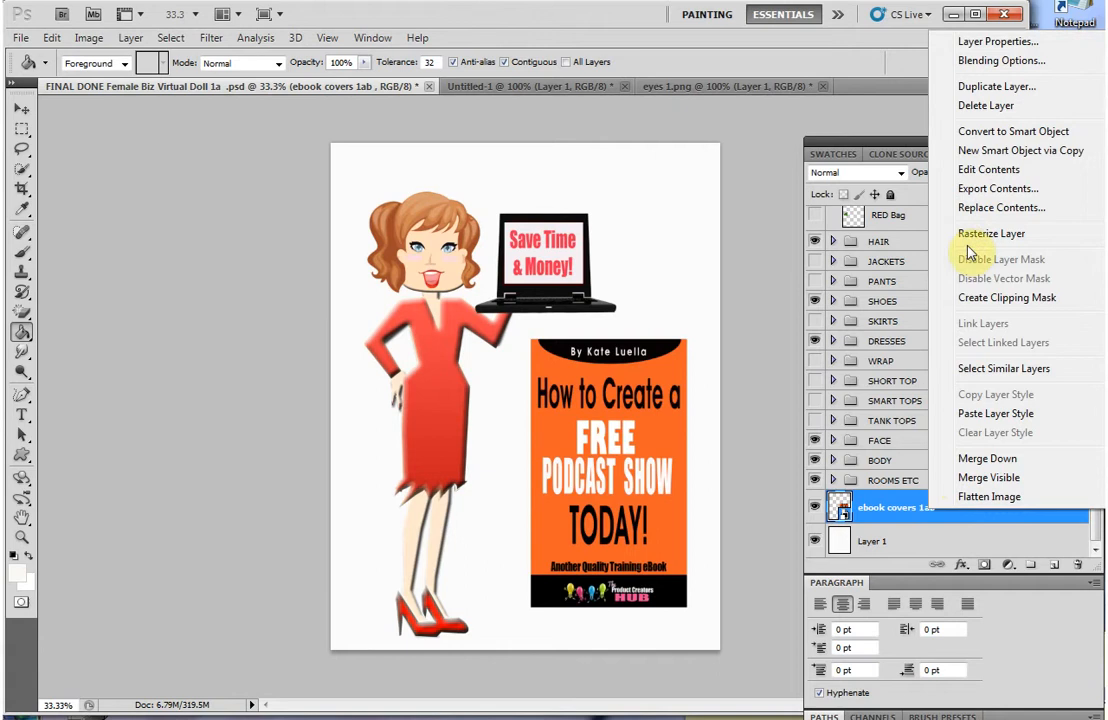
click(908, 510)
right_click(905, 508)
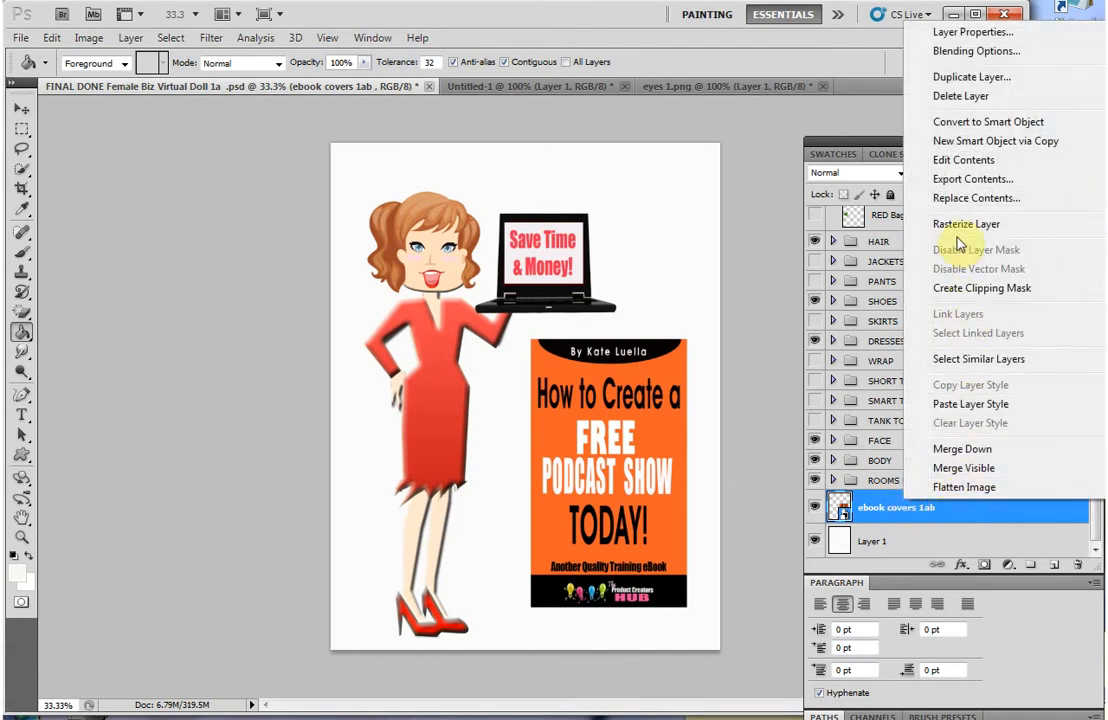
click(872, 501)
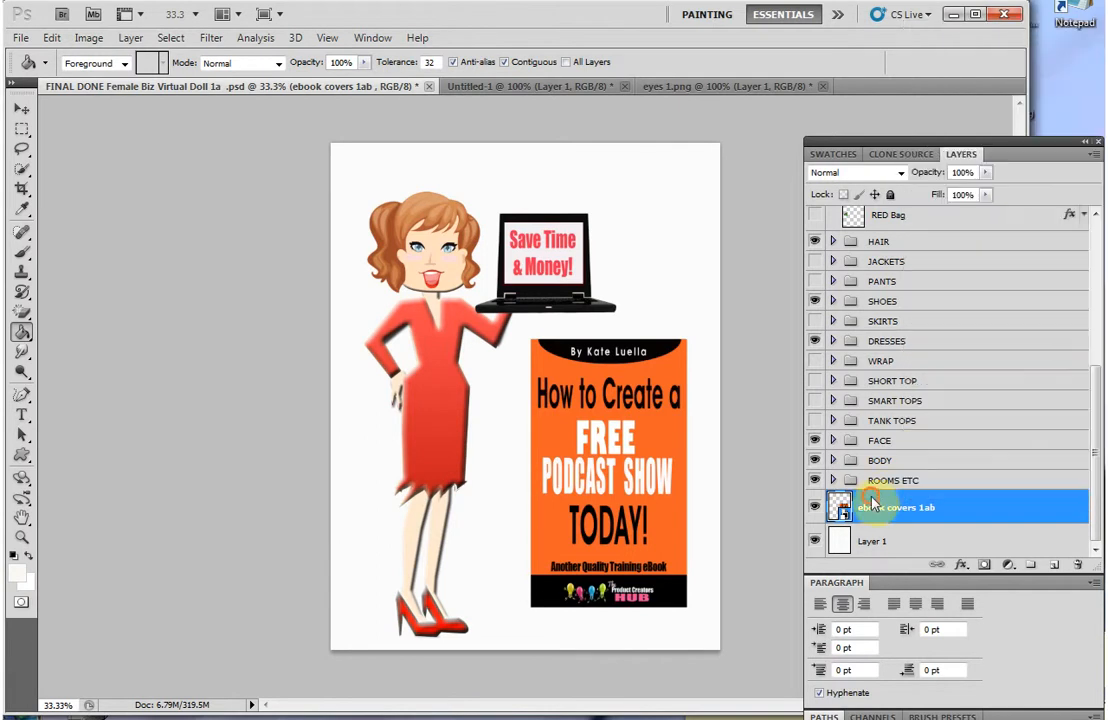
right_click(875, 507)
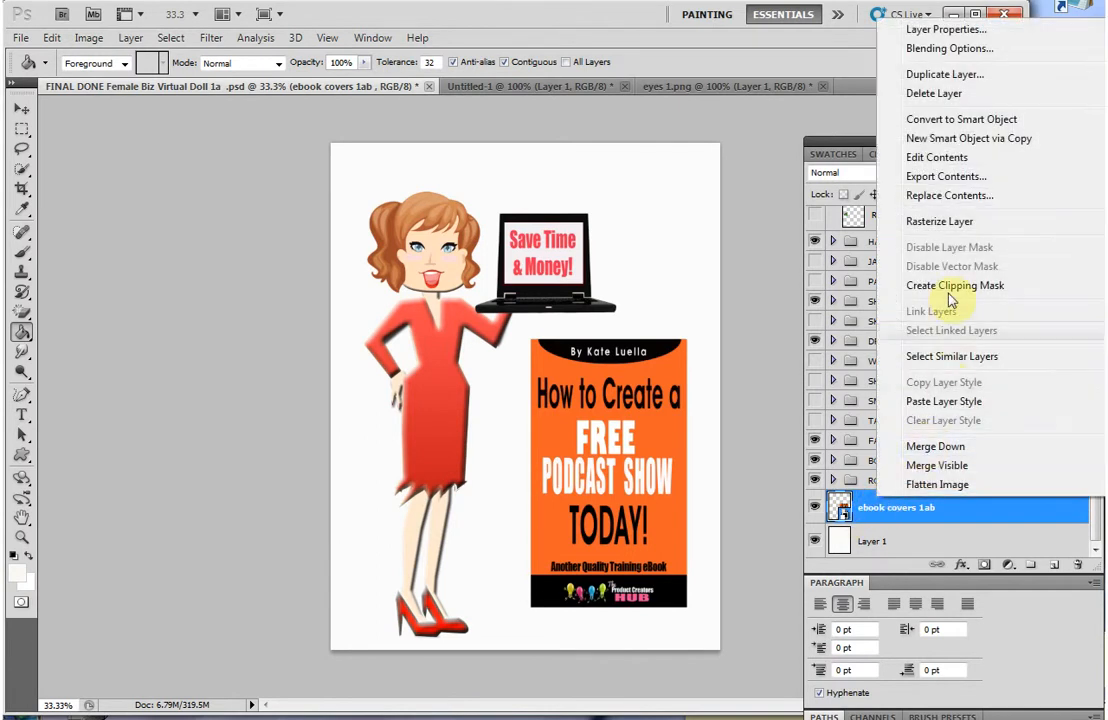
click(940, 218)
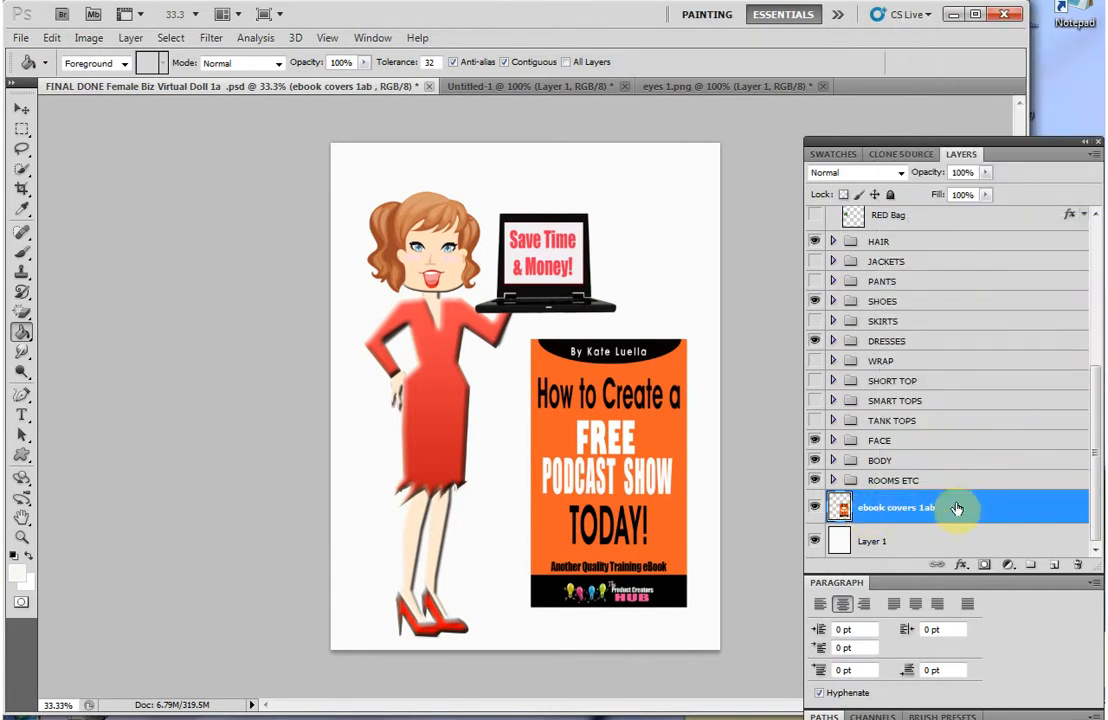
Try filling the ebook cover's orange background with the off-white foreground colour, and undo the fill.
click(555, 358)
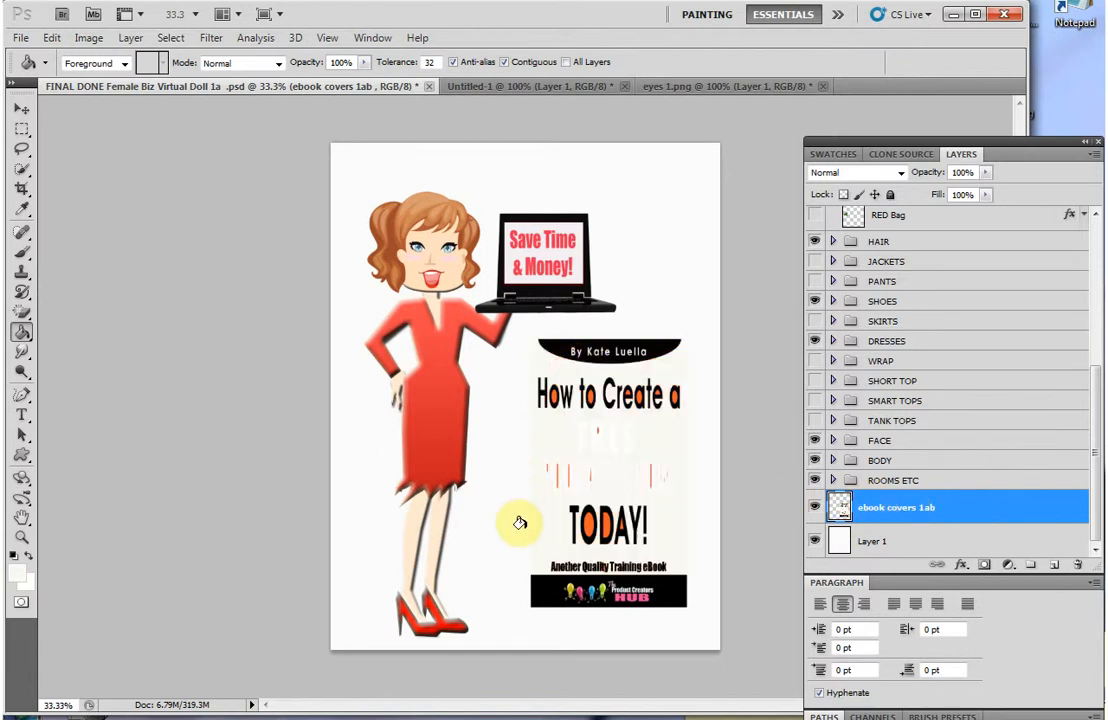
key(ctrl+z)
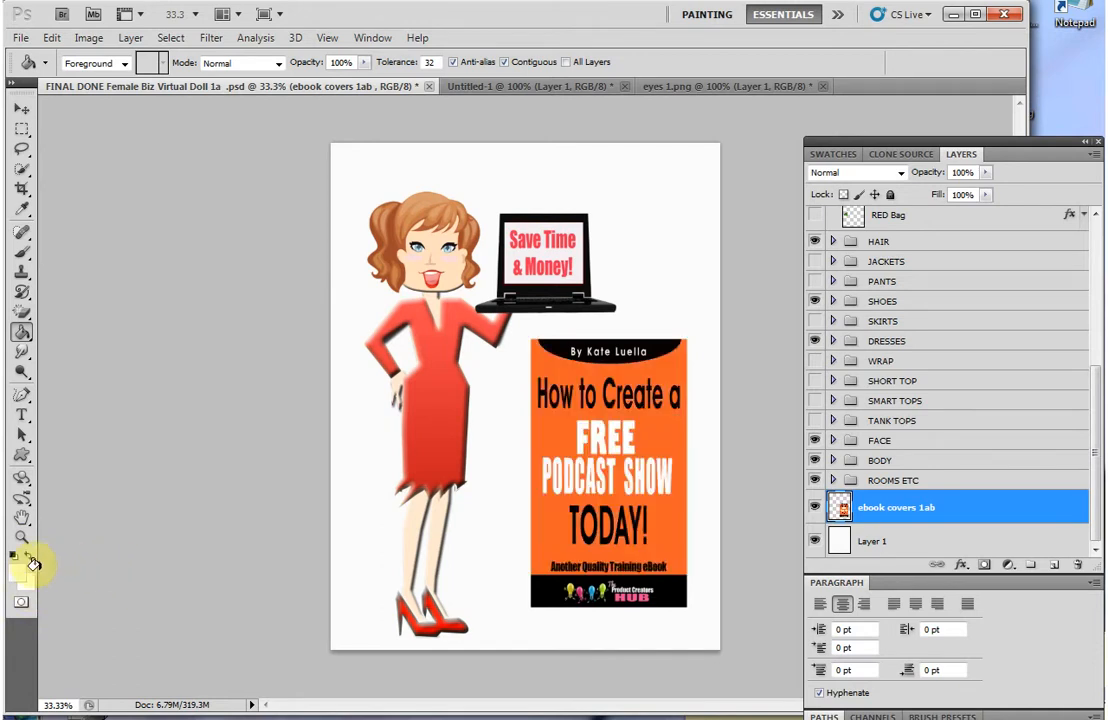
Set the foreground colour to golden yellow, try filling the ebook cover's orange background, and undo back to the smart object layer.
click(19, 574)
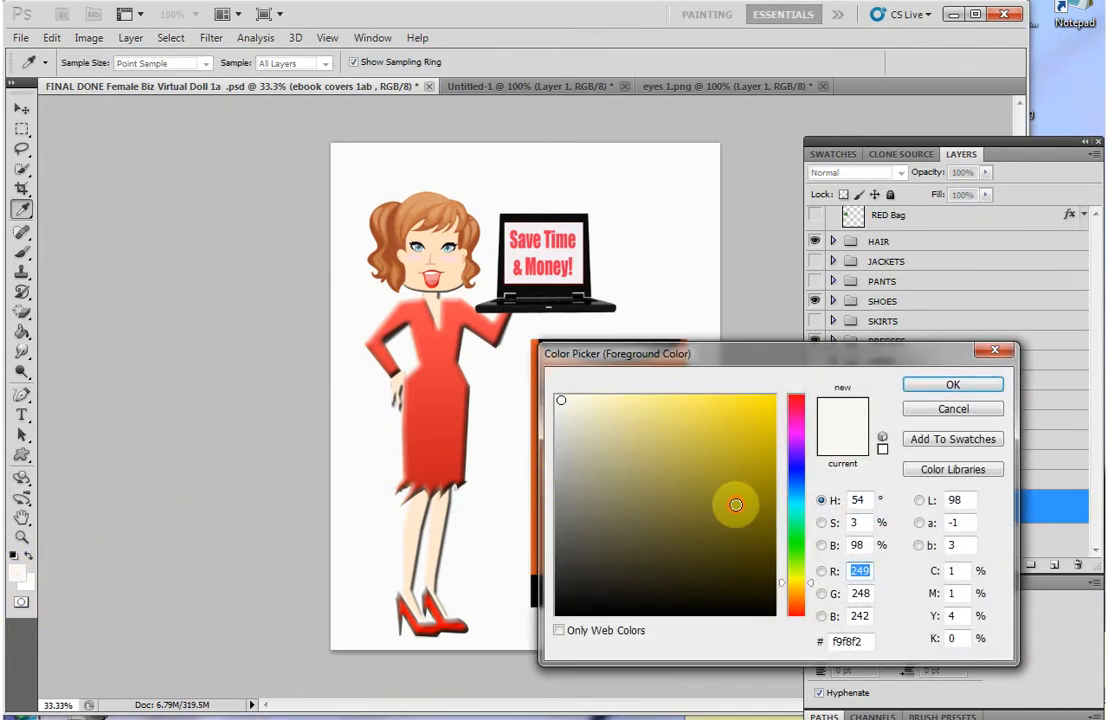
click(735, 504)
click(767, 418)
click(922, 387)
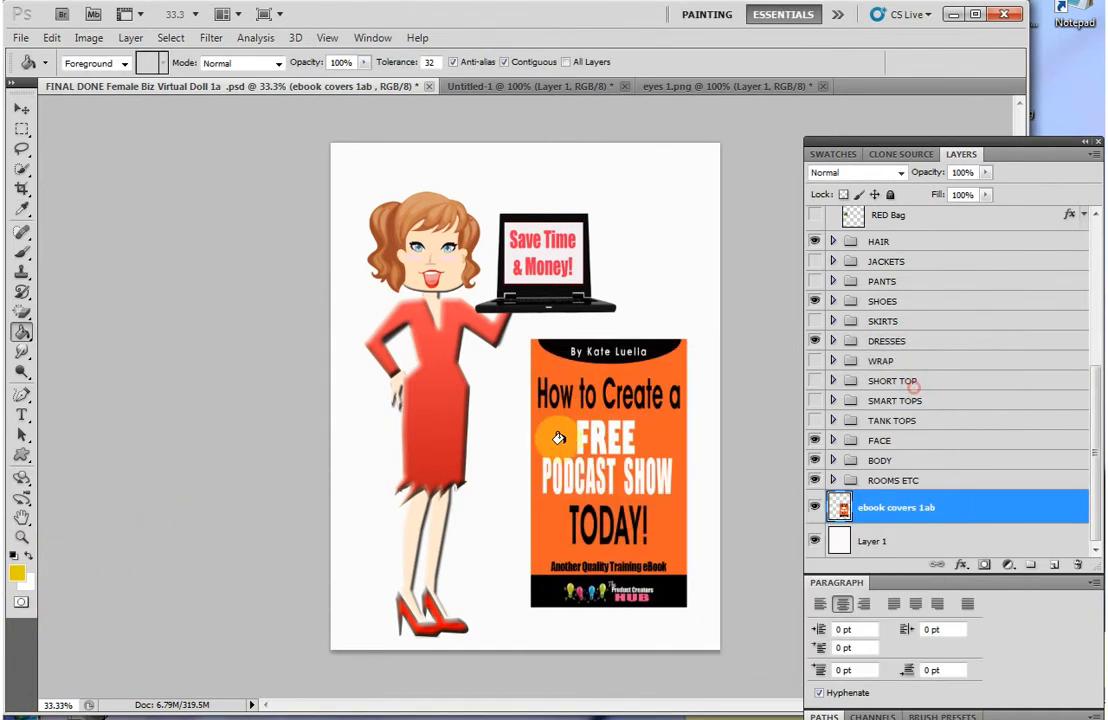
click(545, 450)
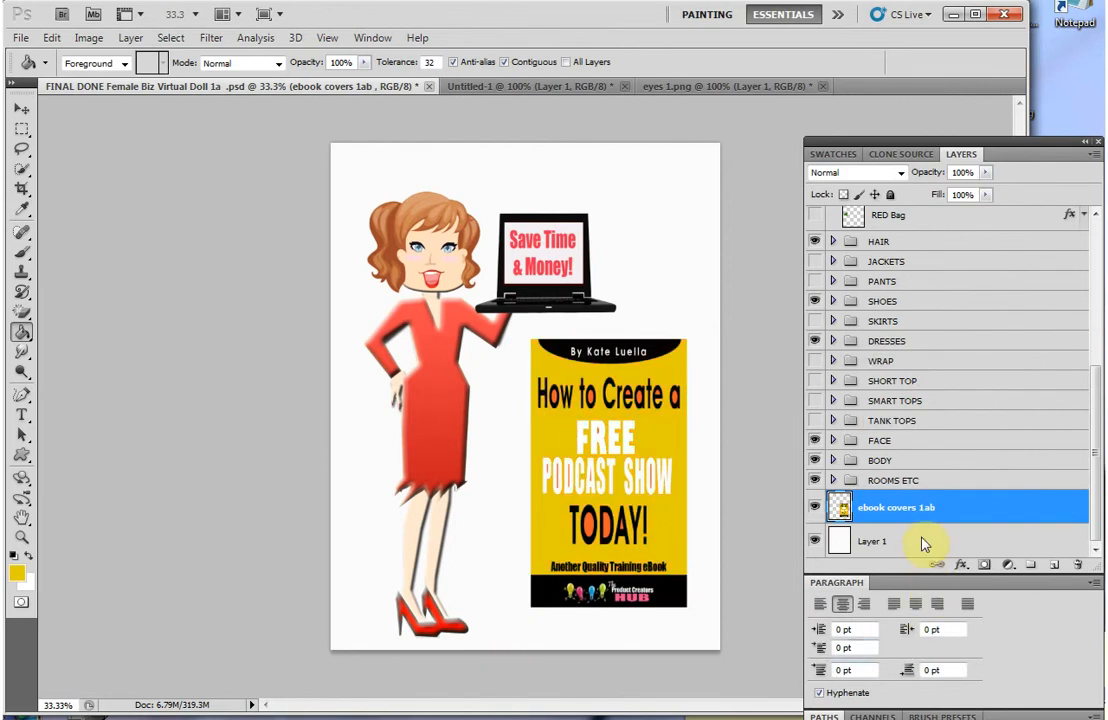
key(ctrl+z)
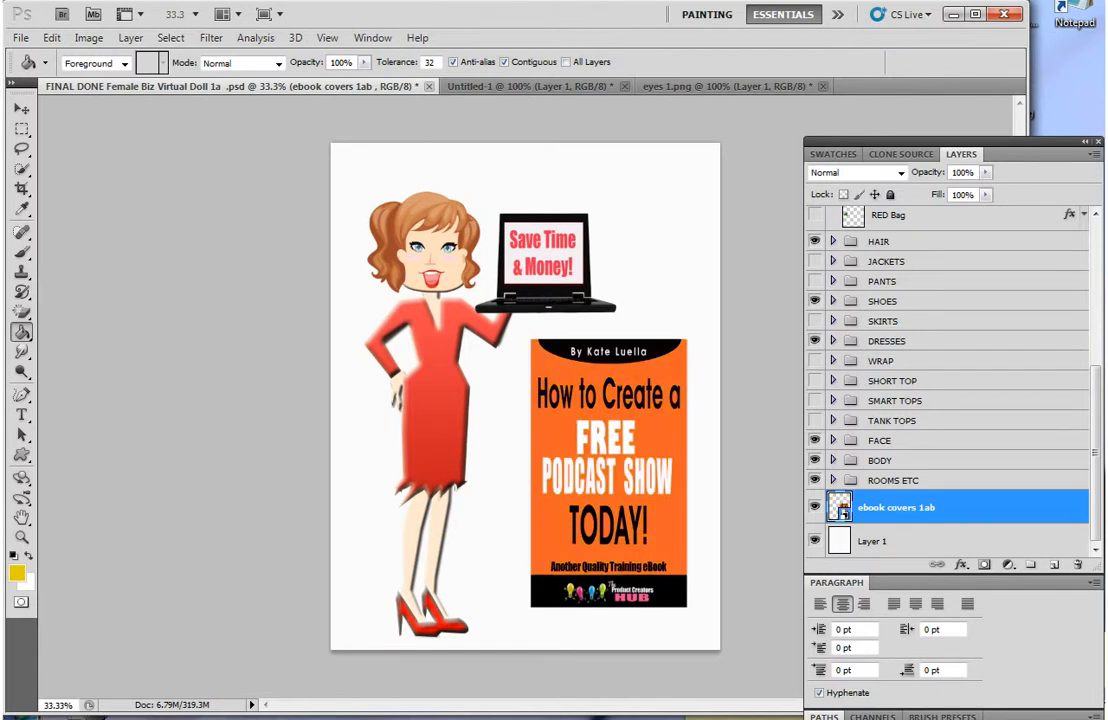
Open the ebook covers 1ab smart object's contents, fill the orange background with golden yellow, and save it so the doll document updates.
double_click(840, 512)
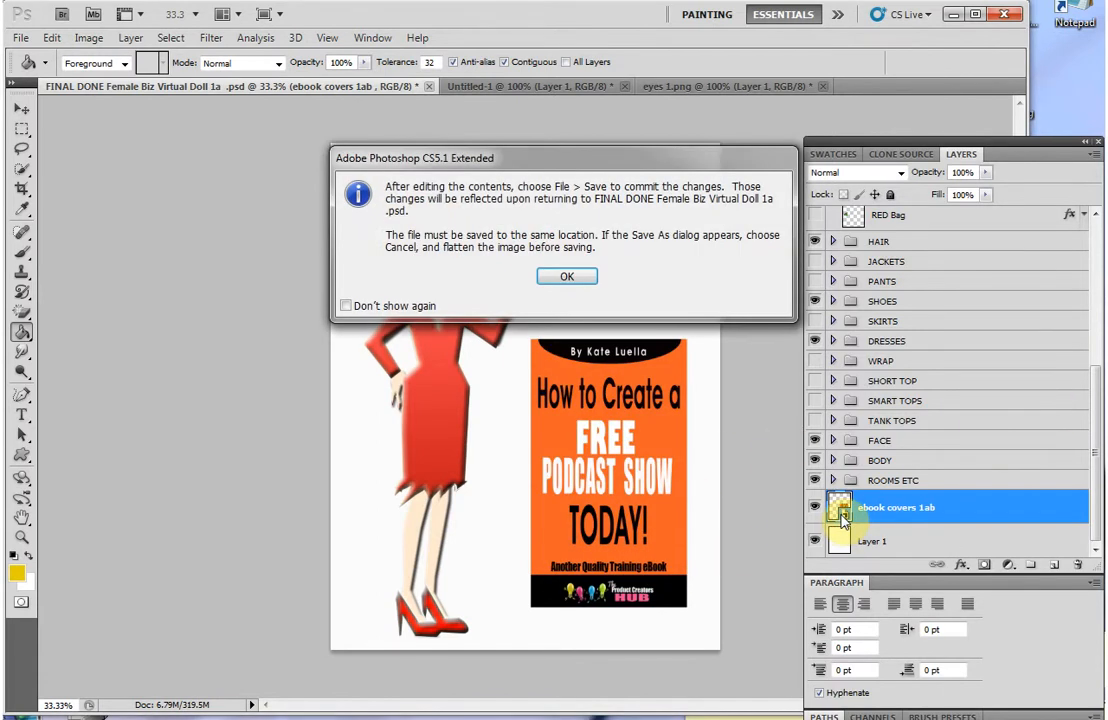
click(566, 280)
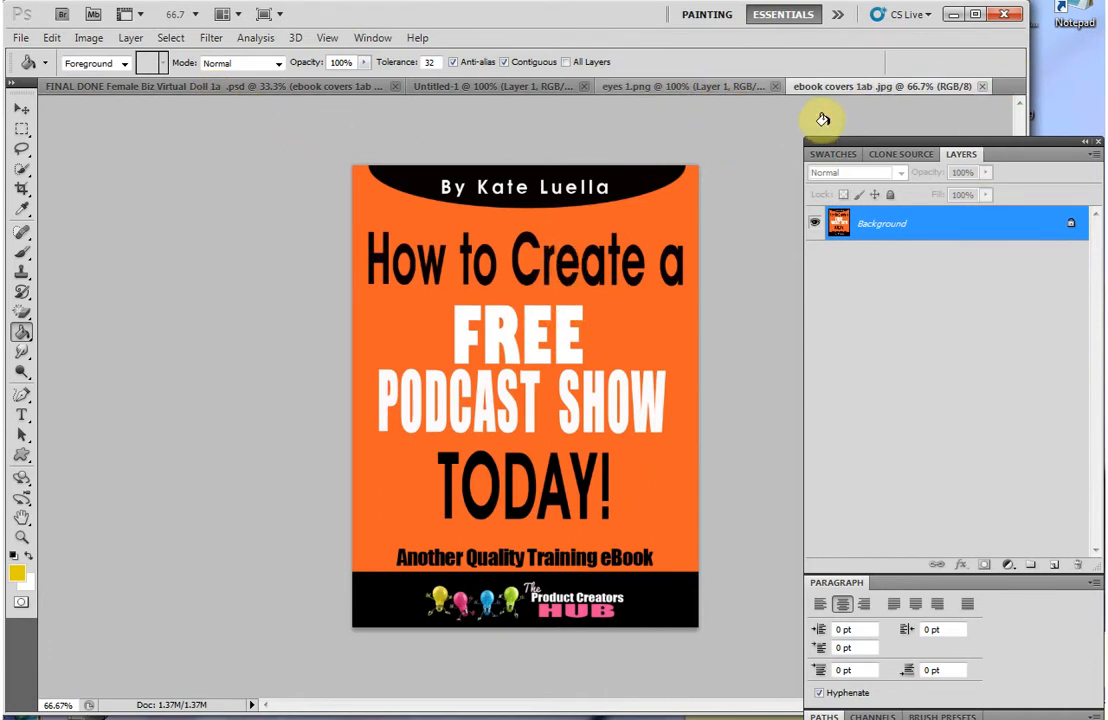
click(549, 220)
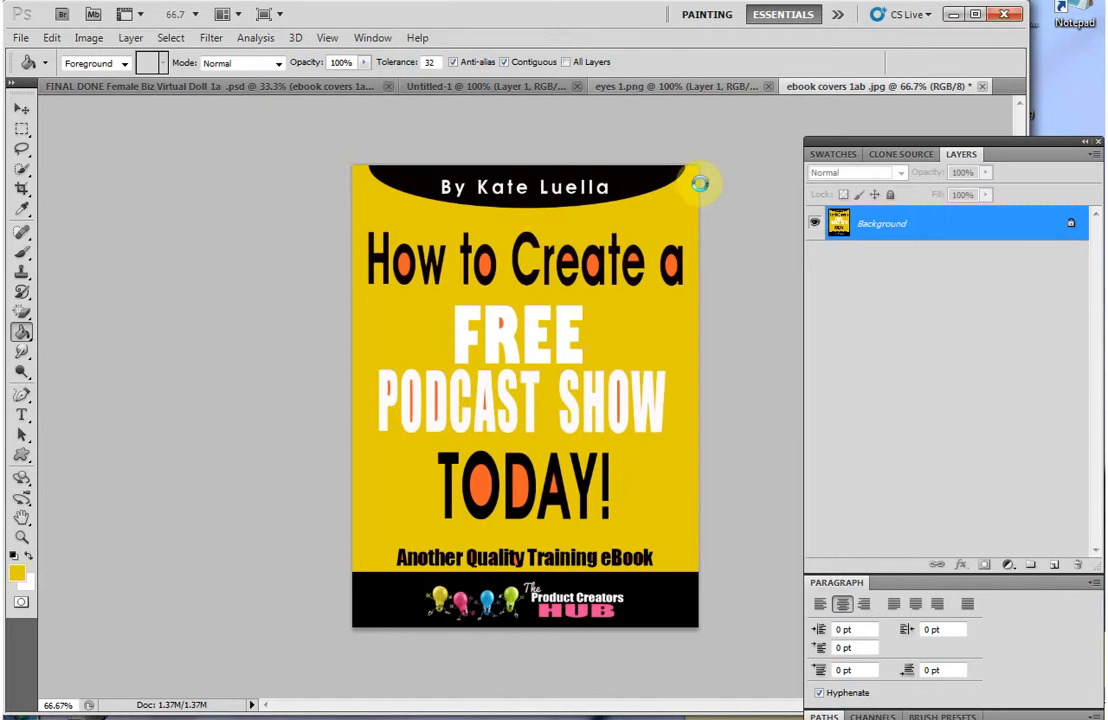
click(287, 89)
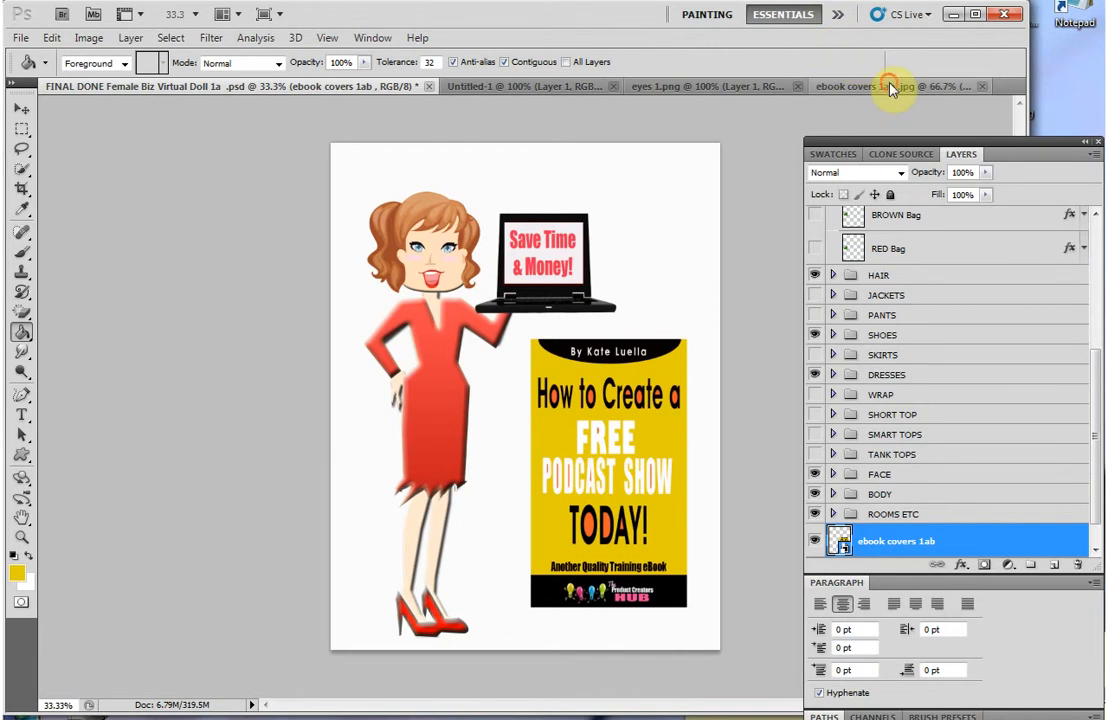
Close the ebook covers 1ab .jpg document and return to the doll document.
click(828, 87)
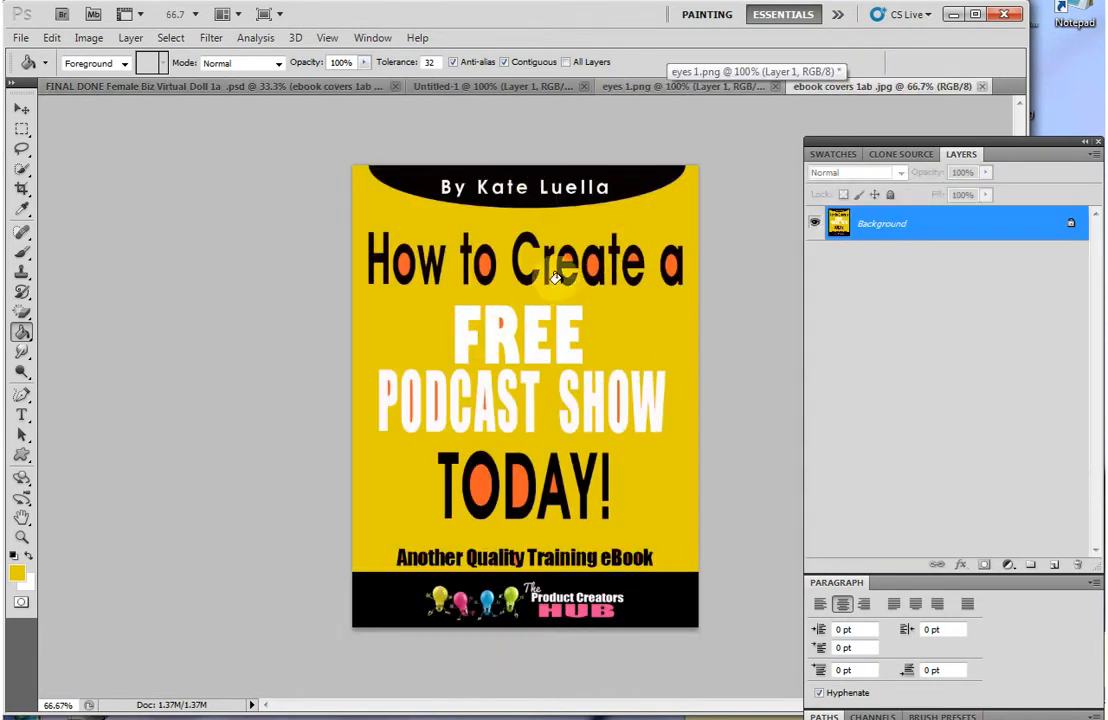
click(983, 87)
click(293, 90)
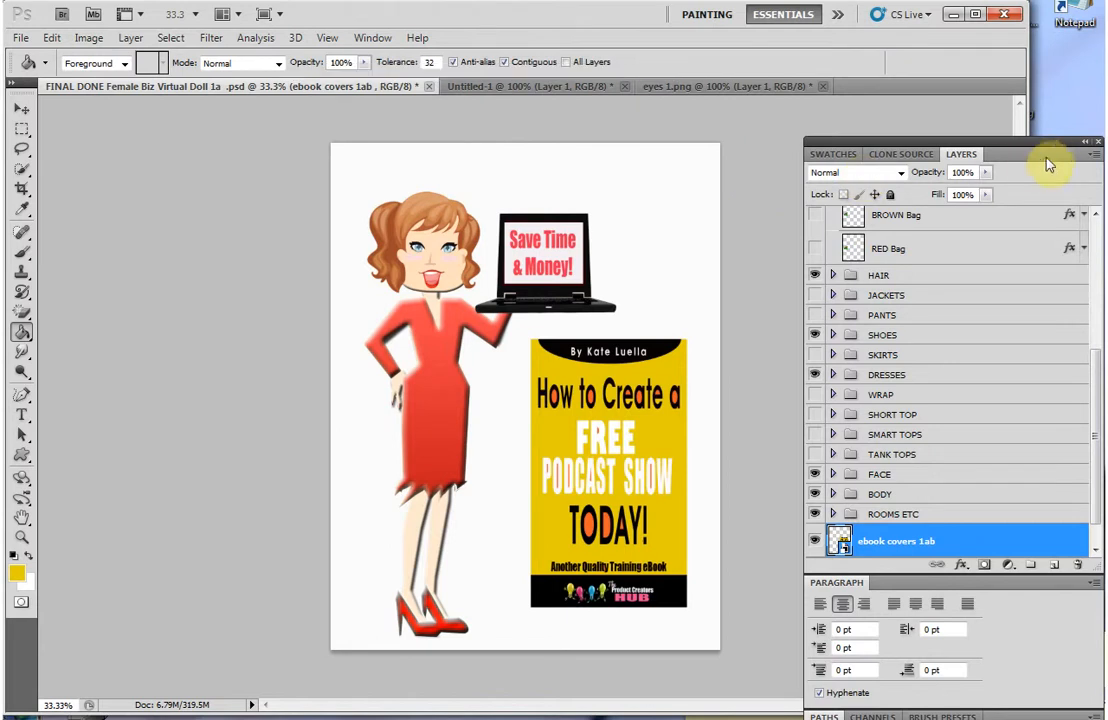
Clear the window and panels away from the desktop's wood2.jpg and place that image into the doll document as a new layer.
drag(1052, 148, 1061, 189)
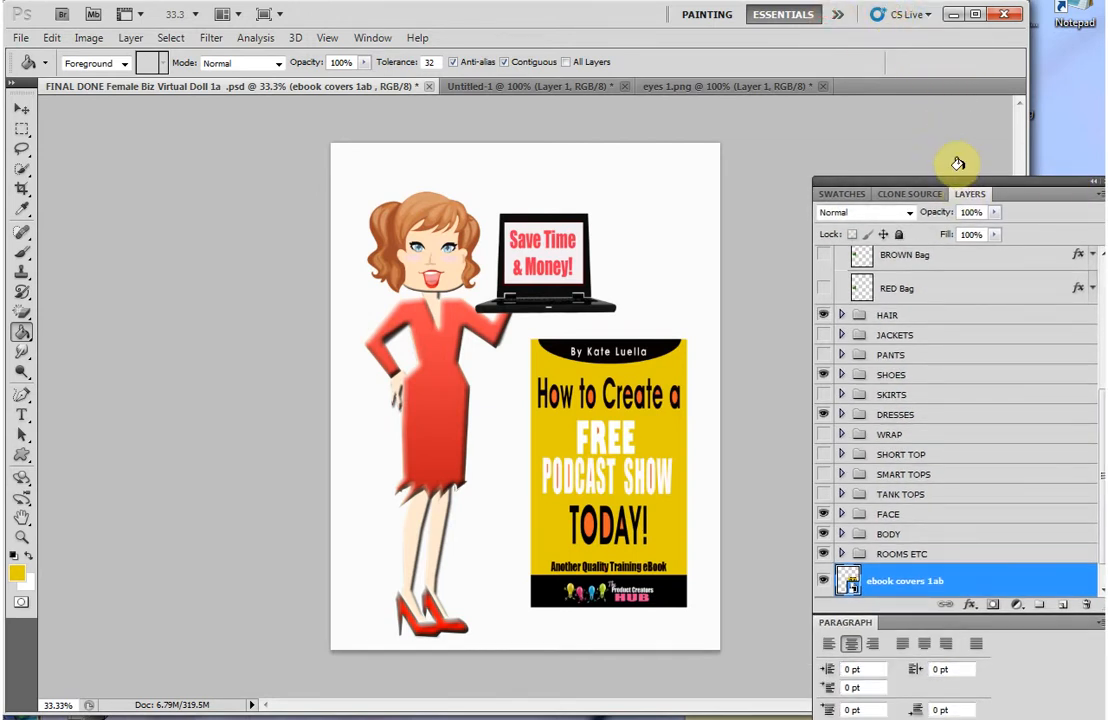
drag(966, 192, 1107, 202)
drag(649, 20, 597, 27)
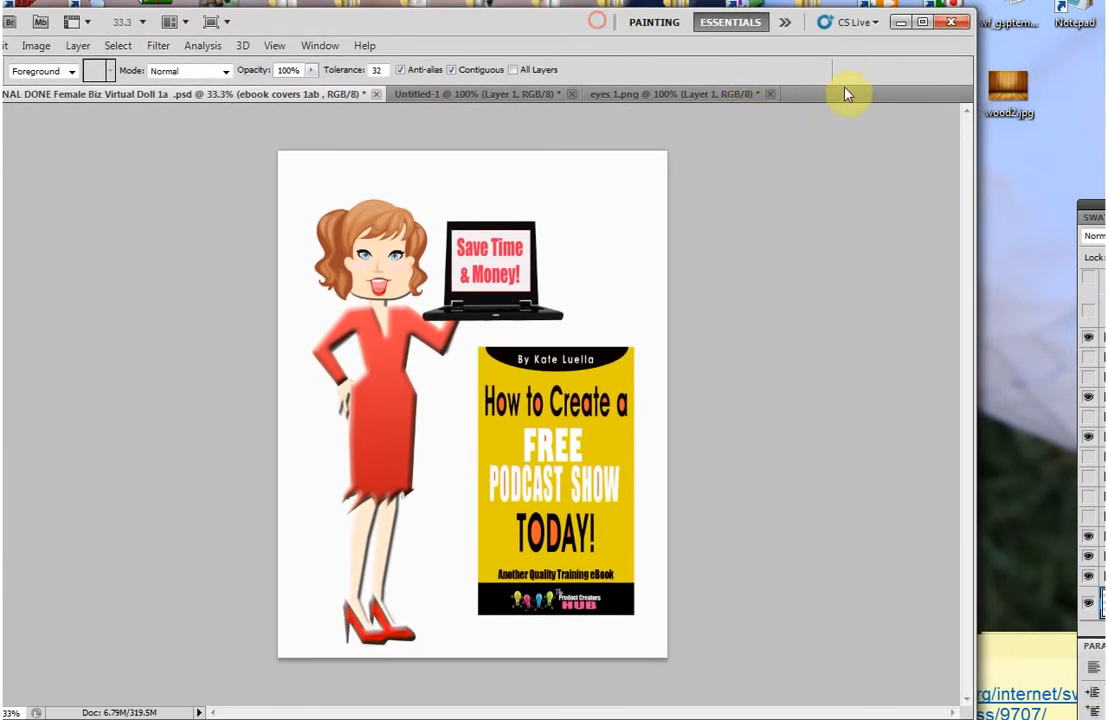
drag(1007, 88, 634, 188)
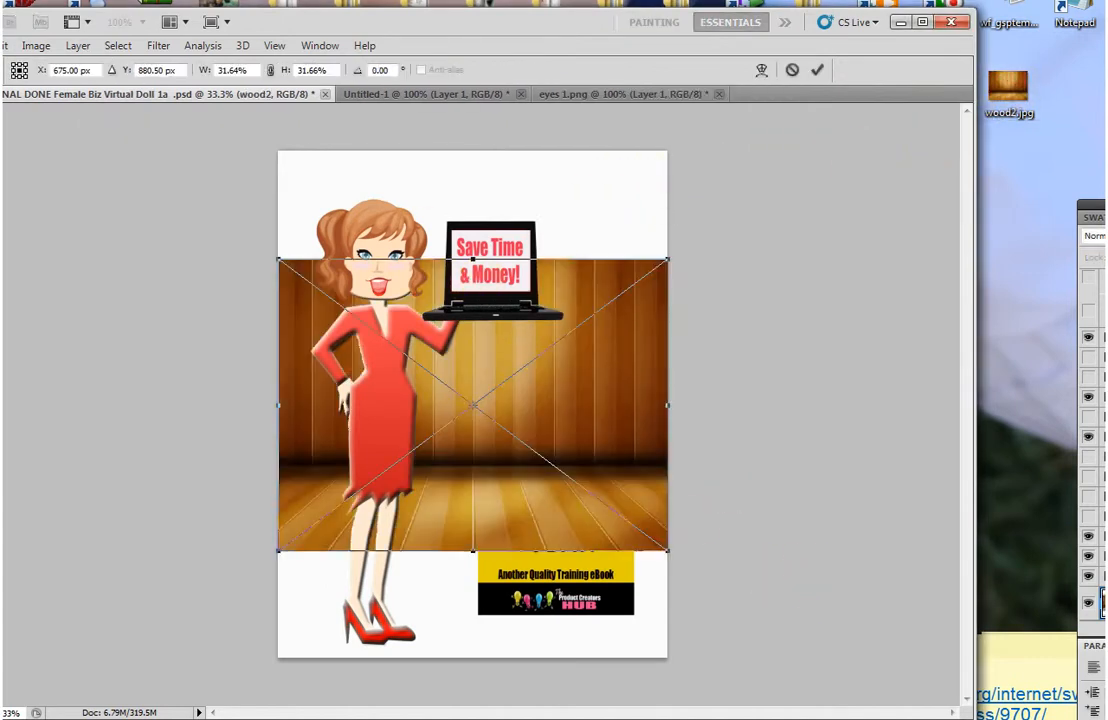
drag(1106, 206, 883, 44)
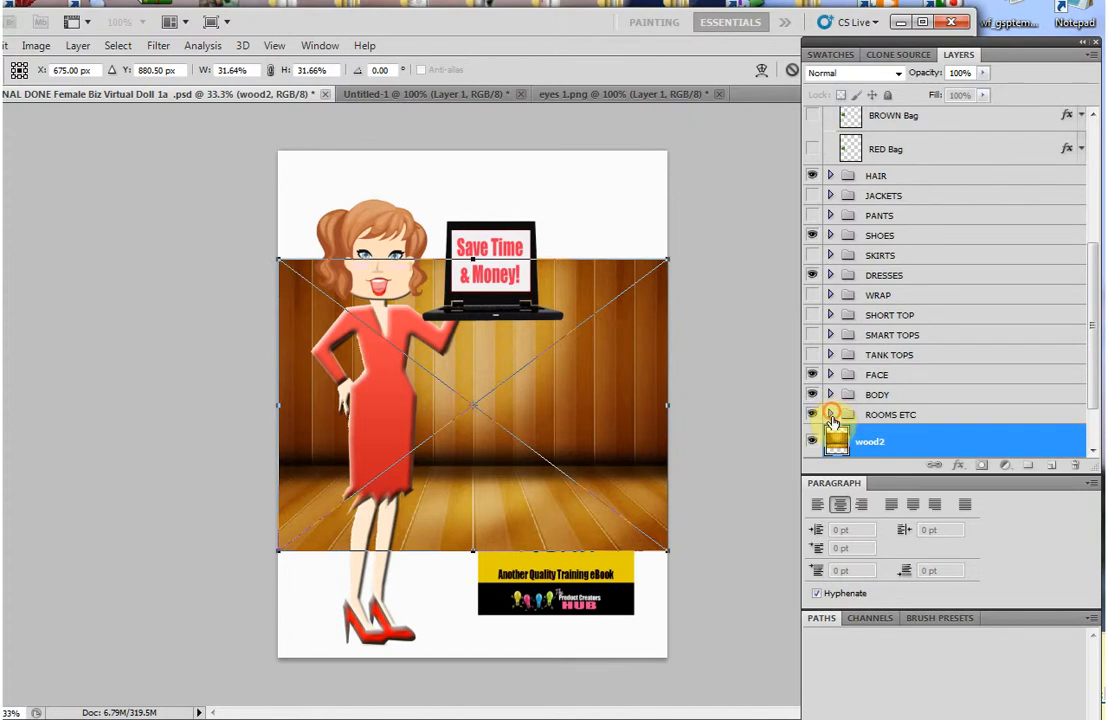
drag(915, 54, 908, 121)
click(815, 68)
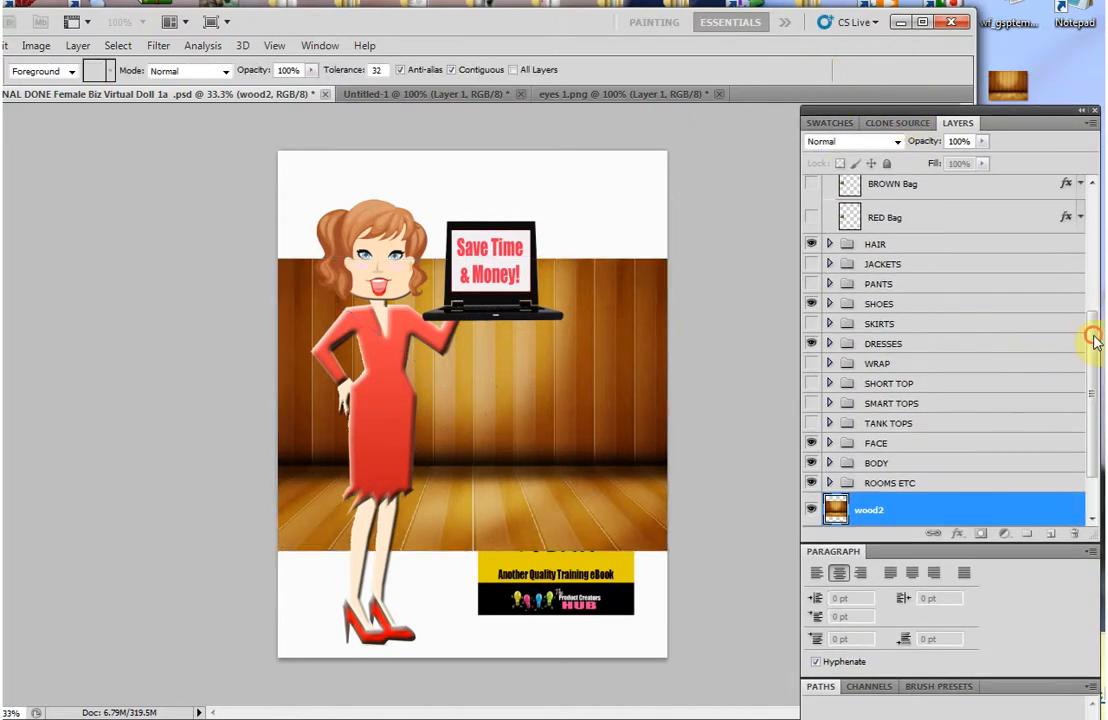
Hide the ebook covers 1ab layer and move wood2 into the ROOMS ETC group, between Table Chair and Green Room.
drag(1093, 341, 1092, 413)
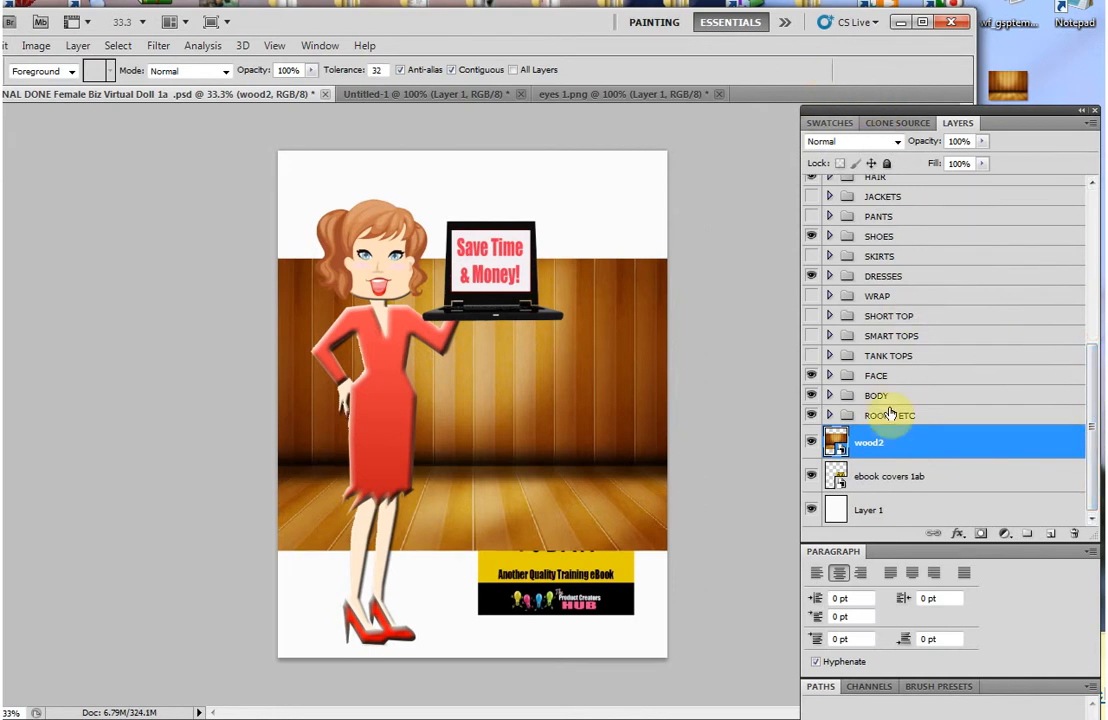
click(811, 476)
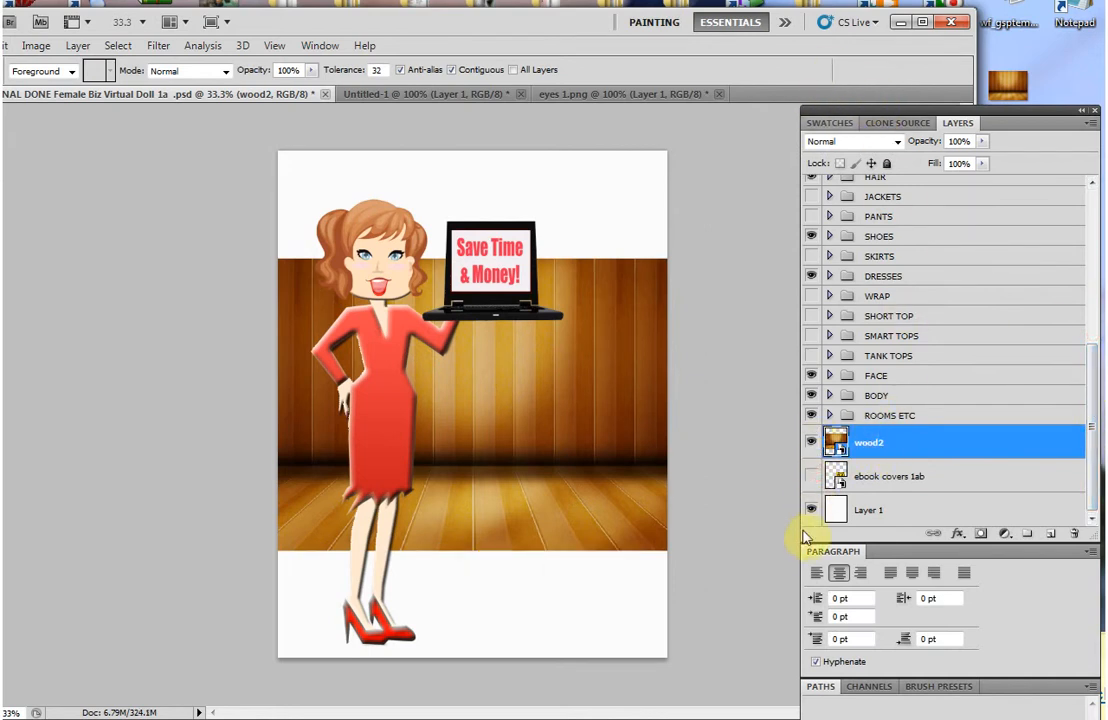
click(829, 415)
drag(1097, 380, 1083, 480)
drag(905, 482, 938, 284)
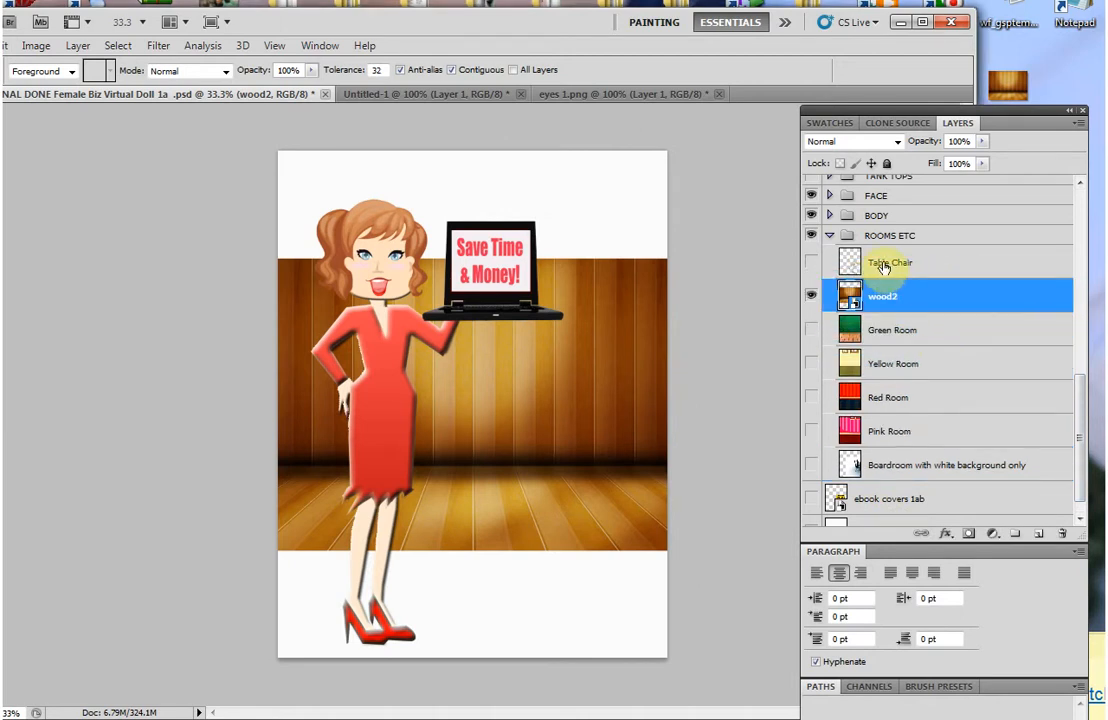
drag(1081, 438, 1081, 421)
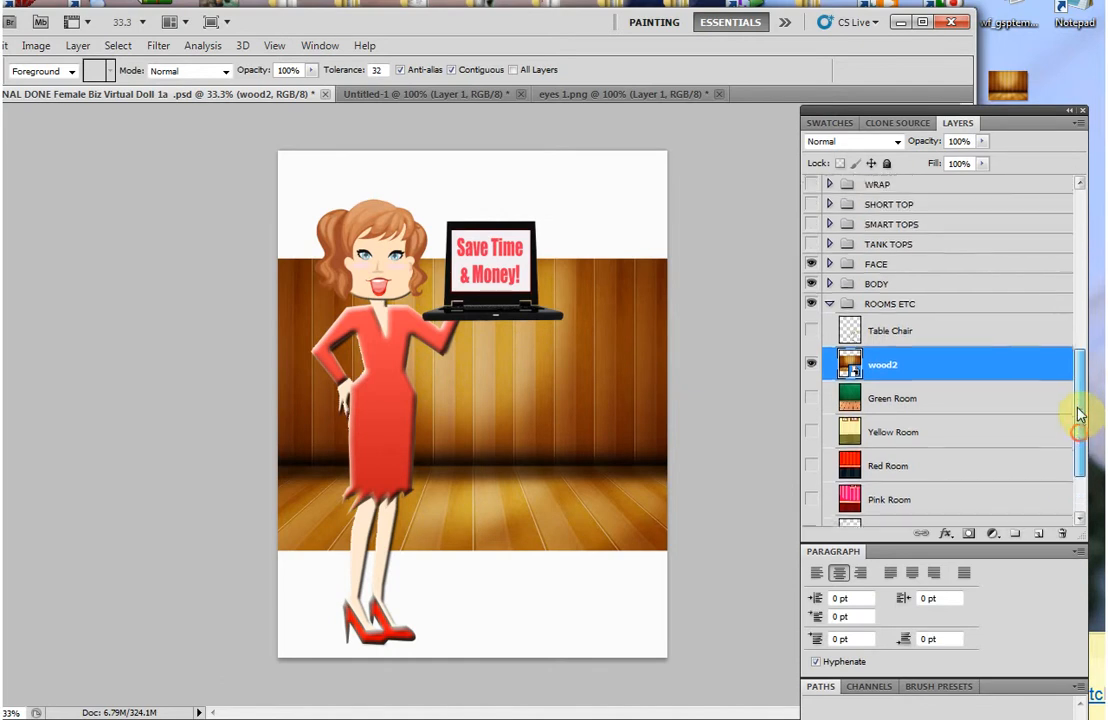
Stretch the wood2 background vertically to about 56.6% height so it covers the whole canvas behind the doll.
drag(885, 371, 496, 301)
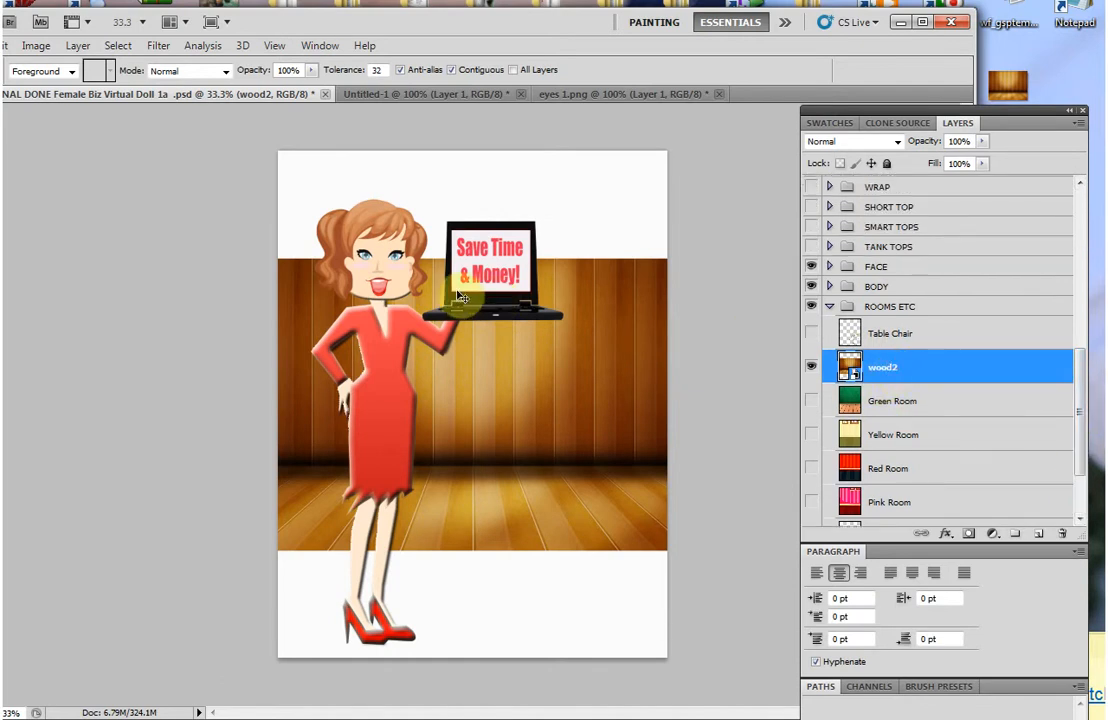
key(ctrl+t)
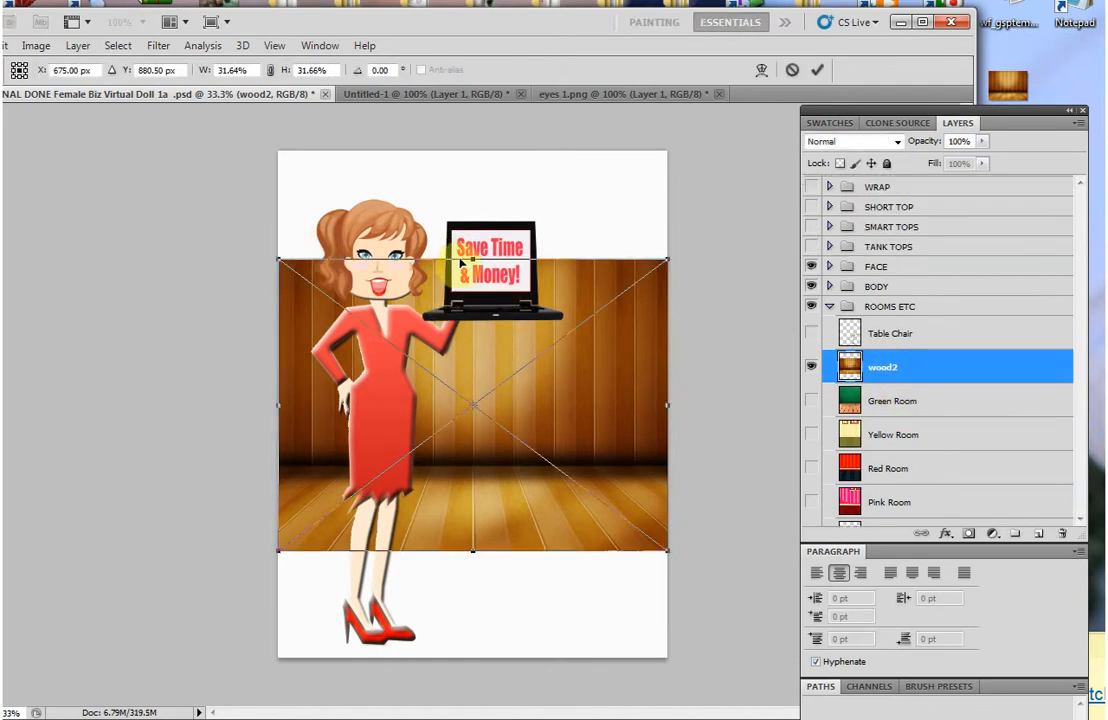
drag(488, 260, 488, 236)
drag(509, 163, 507, 148)
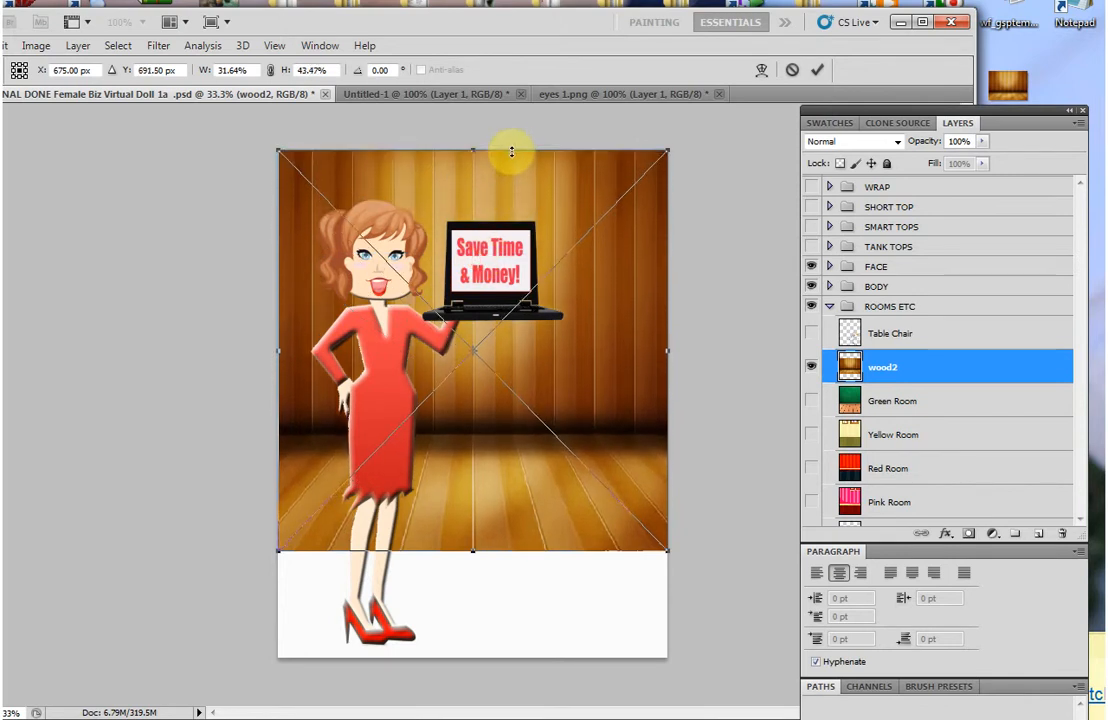
drag(462, 556, 470, 667)
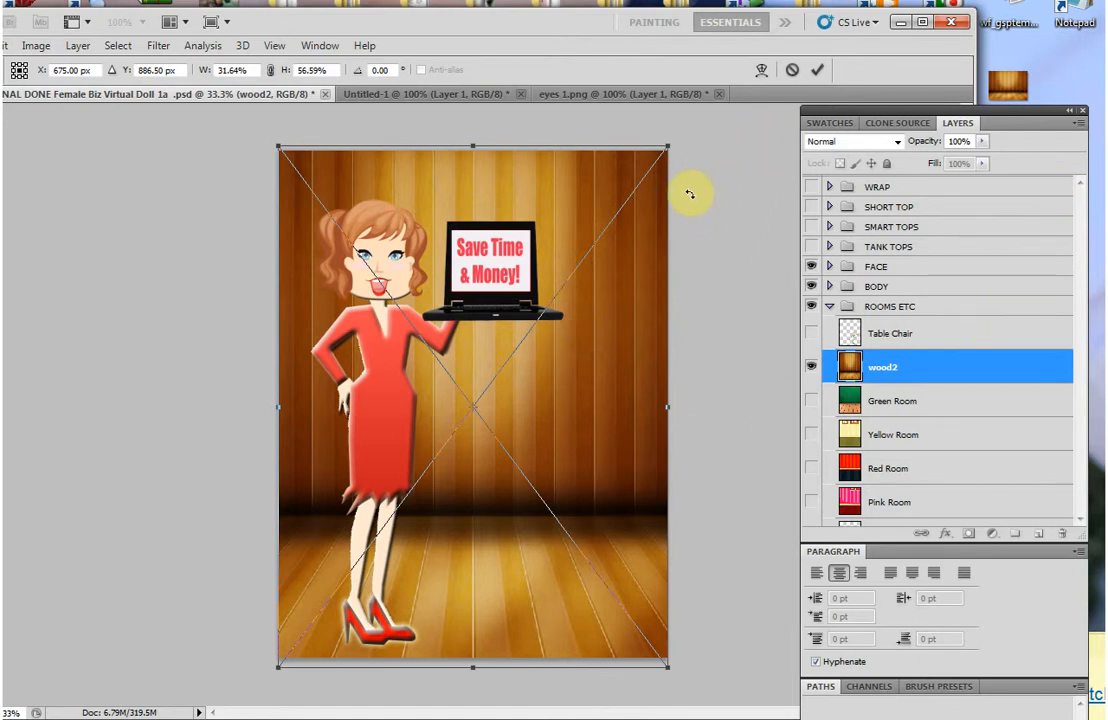
click(818, 72)
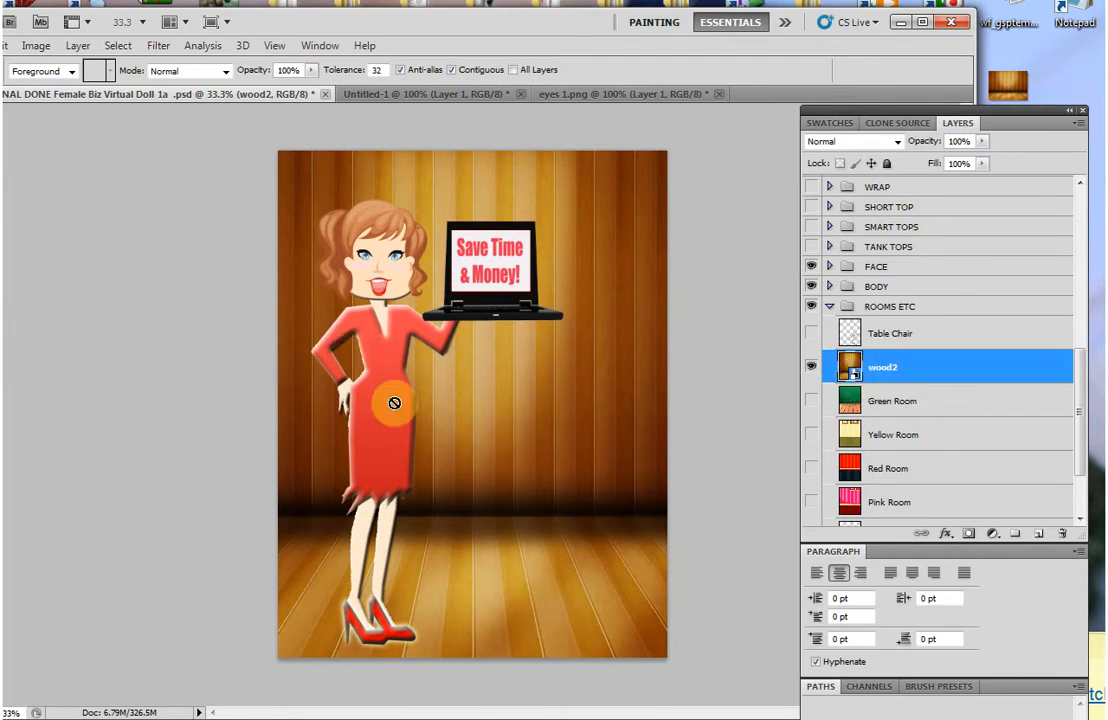
Open the wood2 smart object's contents, fill the upper central wall planks with golden yellow, and save it back to the doll document.
double_click(850, 368)
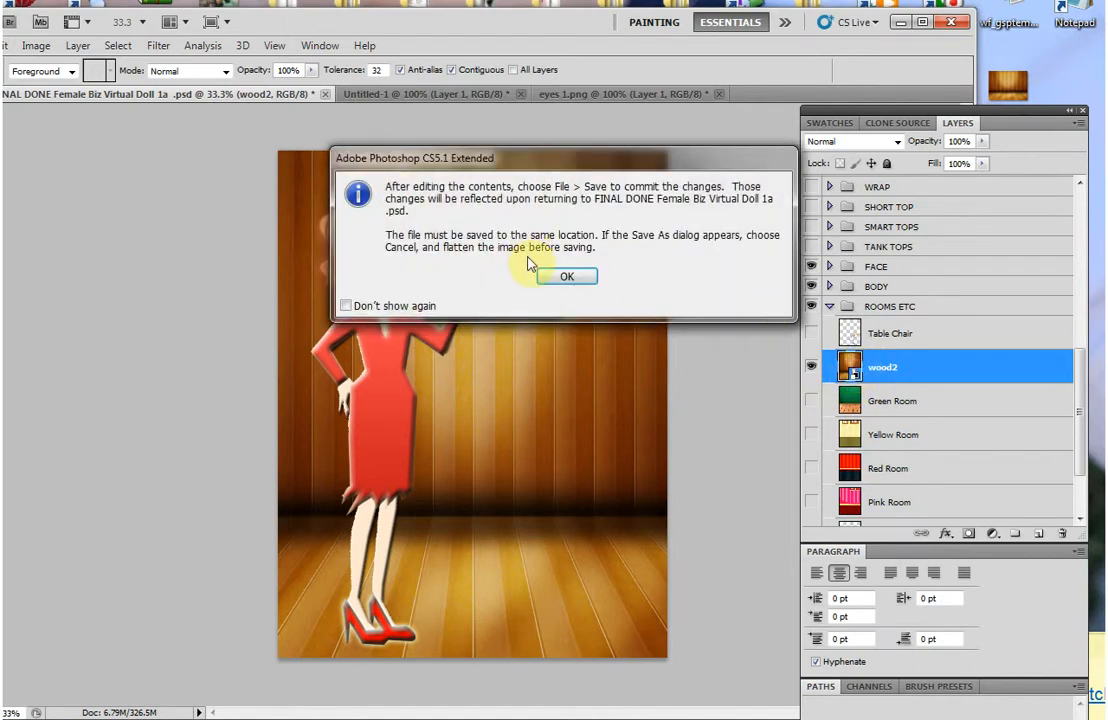
click(563, 274)
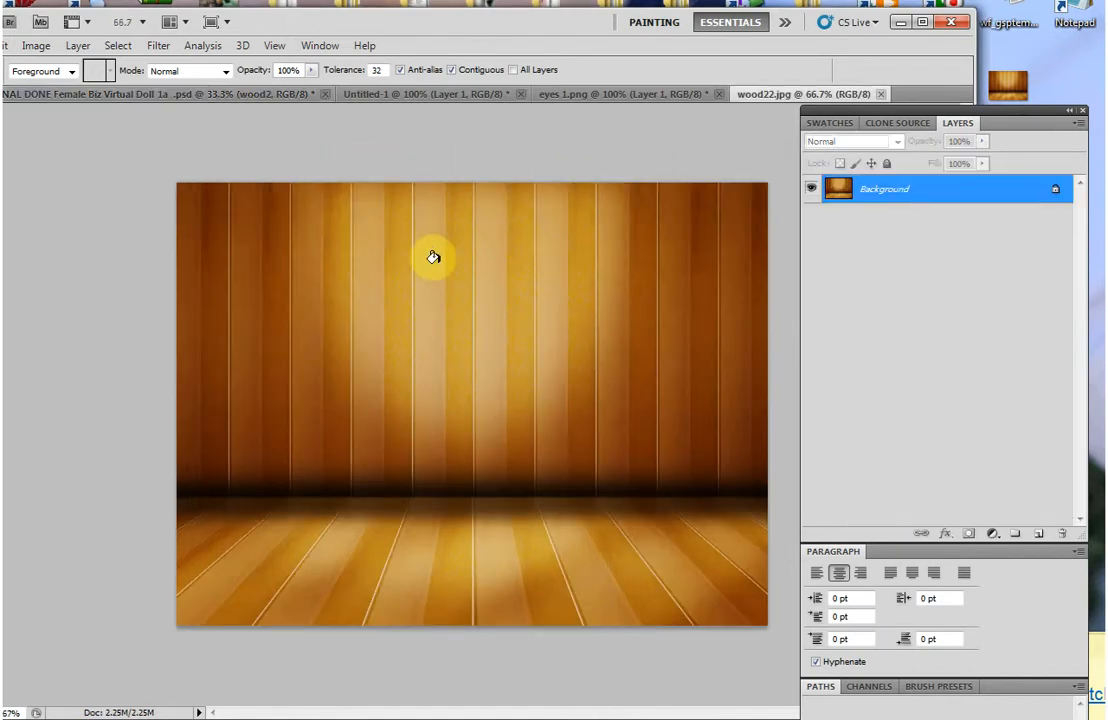
drag(430, 190, 432, 420)
drag(490, 190, 492, 420)
drag(553, 190, 553, 405)
drag(610, 188, 608, 380)
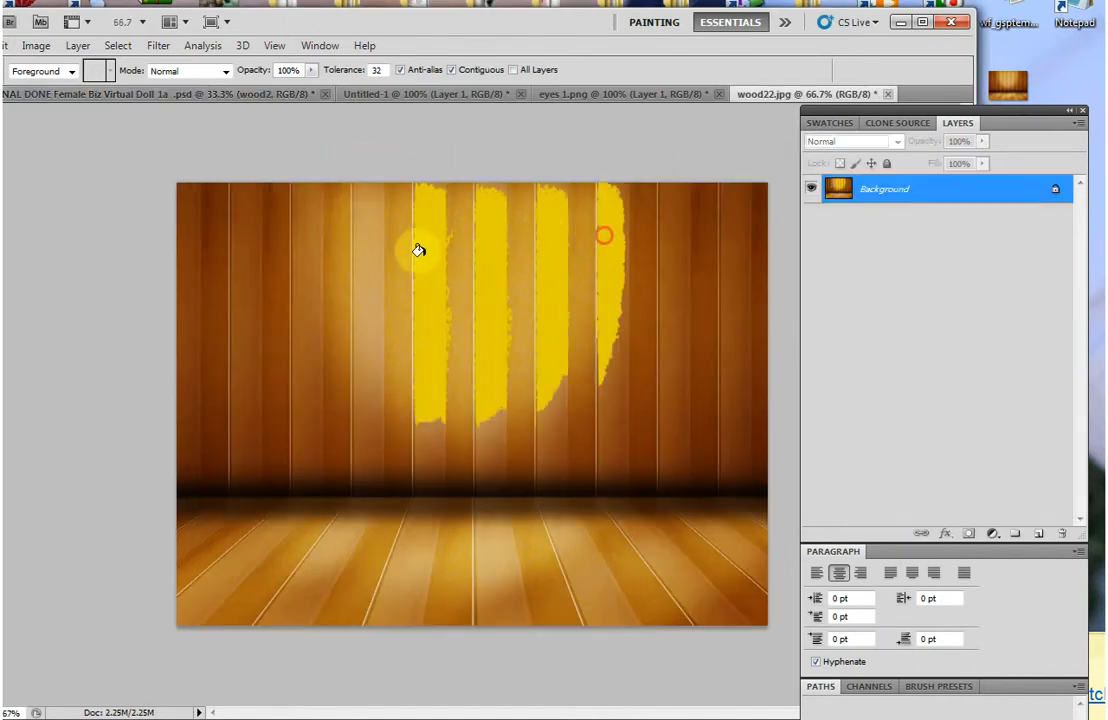
drag(368, 192, 370, 380)
drag(300, 192, 318, 400)
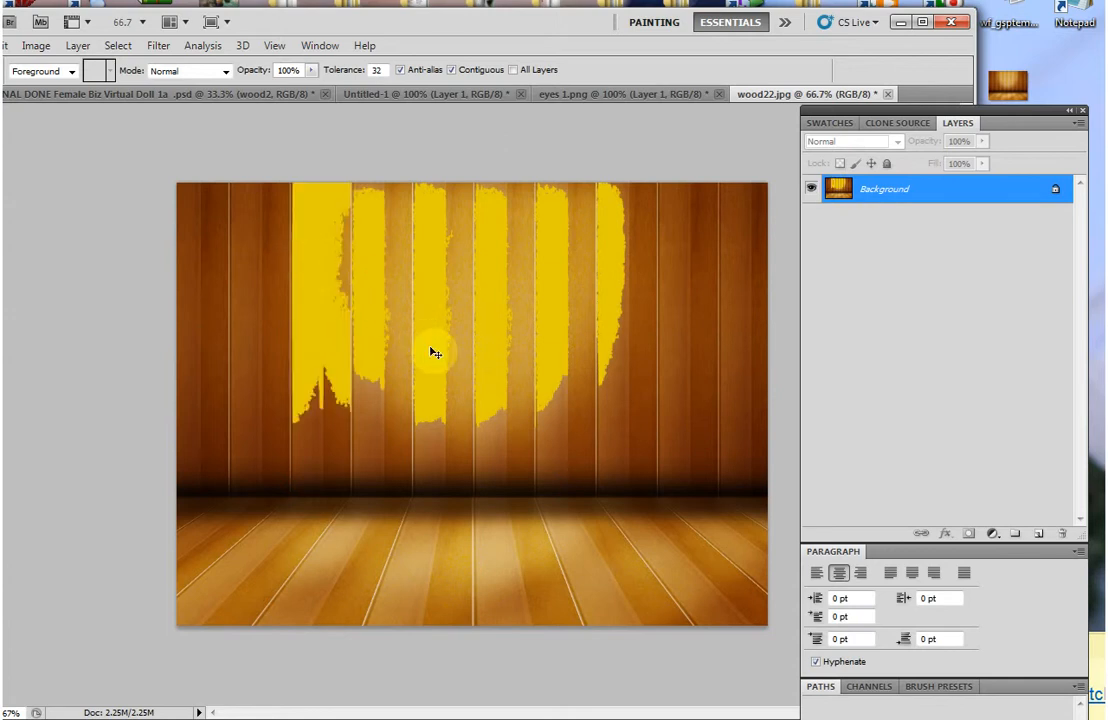
click(196, 94)
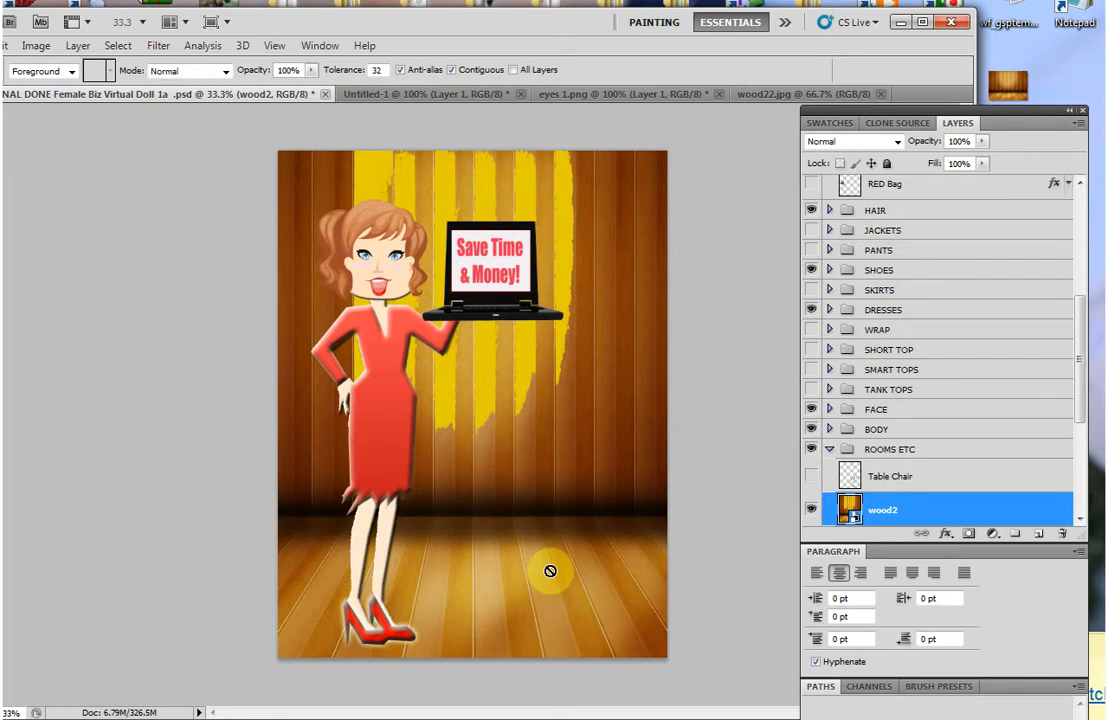
Show the Table Chair layer in the ROOMS ETC group, move the panels off the canvas, and activate the Move tool.
click(810, 476)
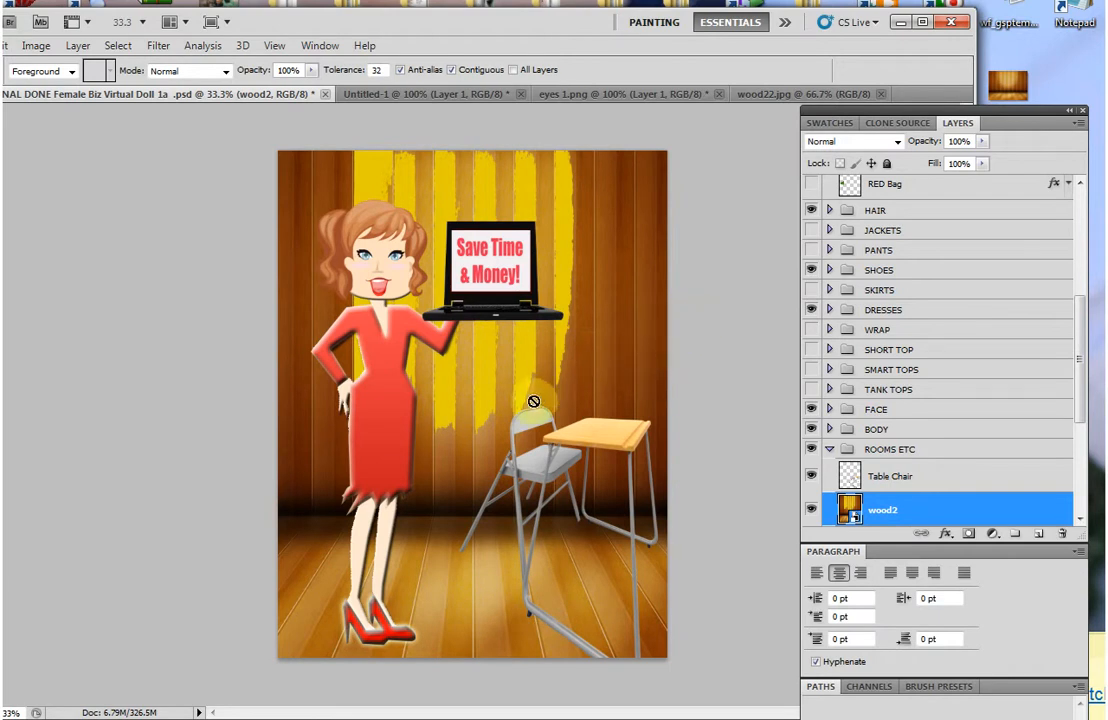
key(ctrl+plus)
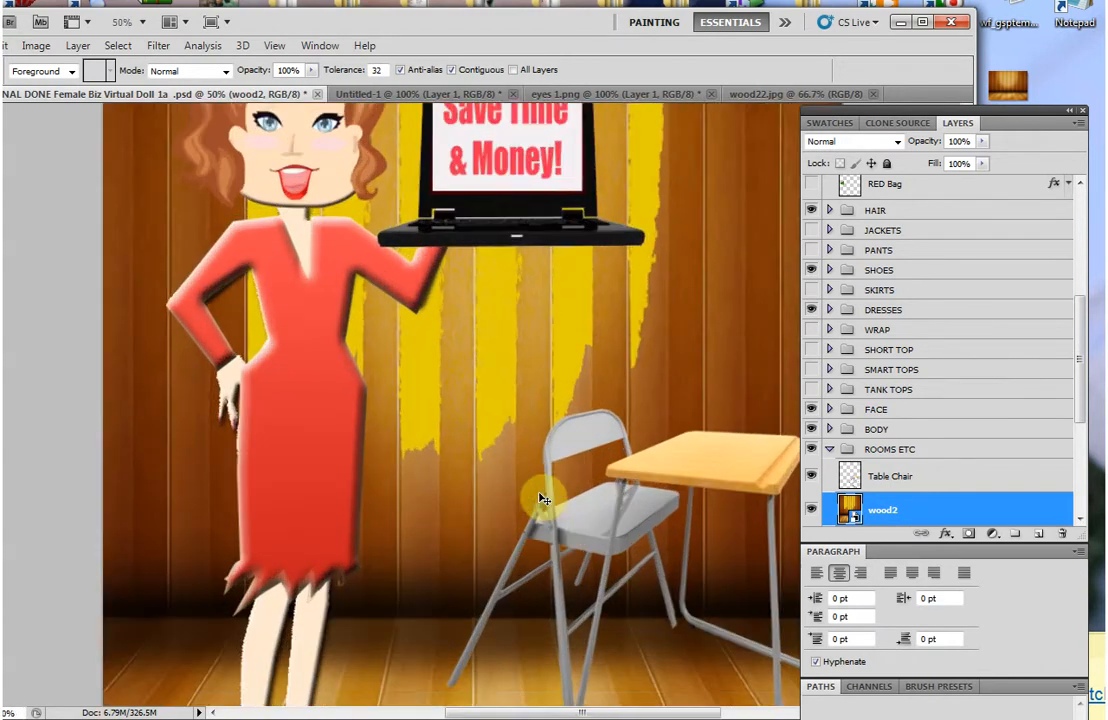
drag(578, 712, 599, 712)
mouse_move(1083, 310)
mouse_down()
mouse_move(1083, 366)
mouse_move(1083, 330)
mouse_up()
drag(855, 119, 1040, 88)
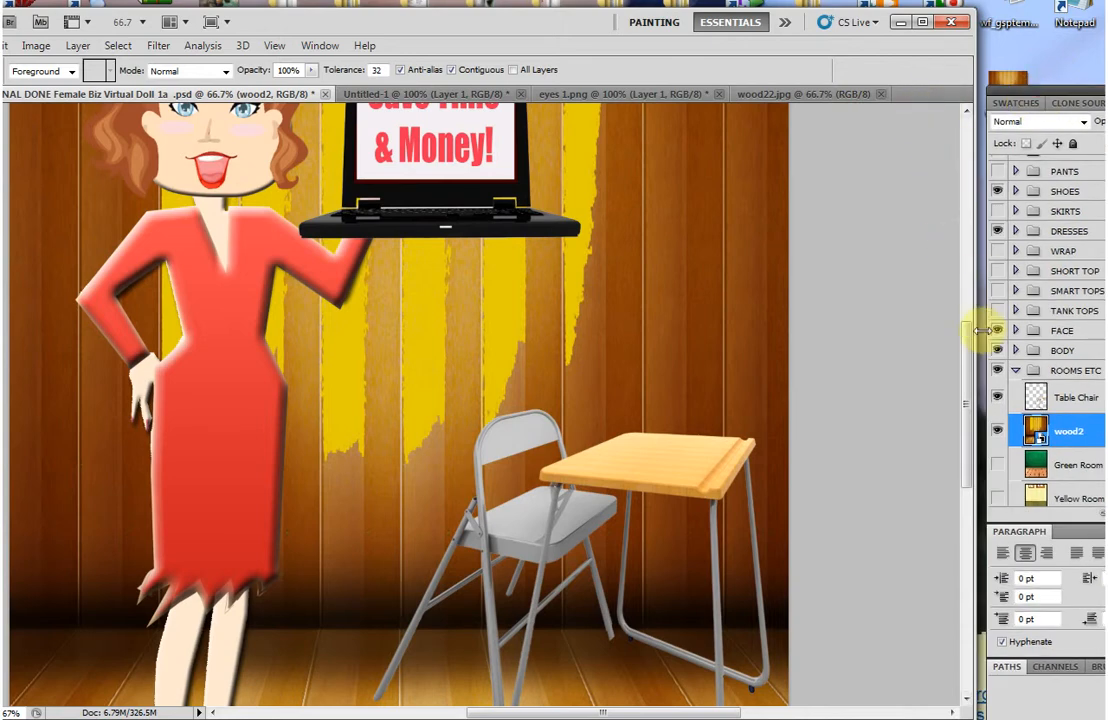
drag(967, 354, 965, 420)
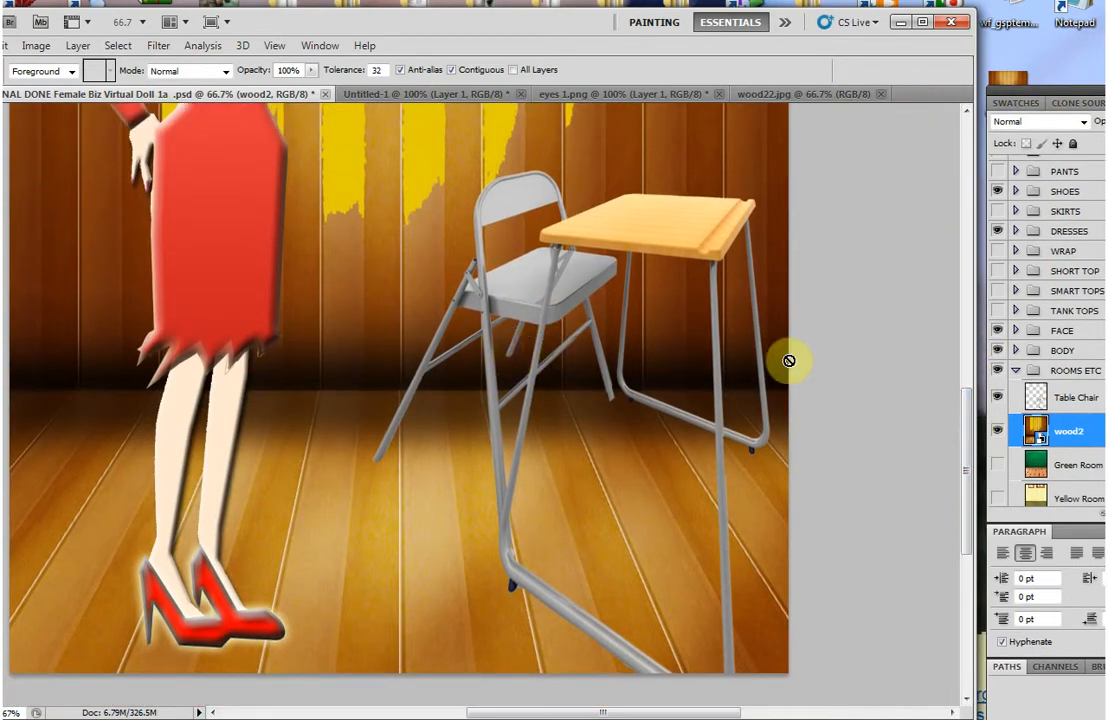
key(ctrl+minus)
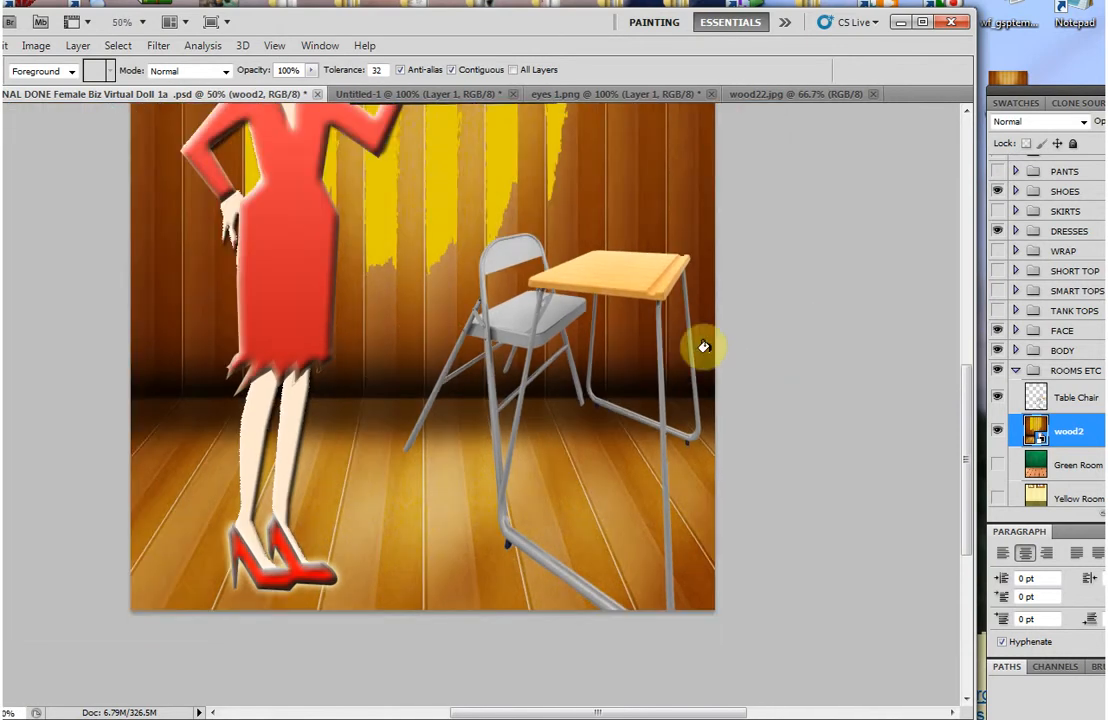
key(v)
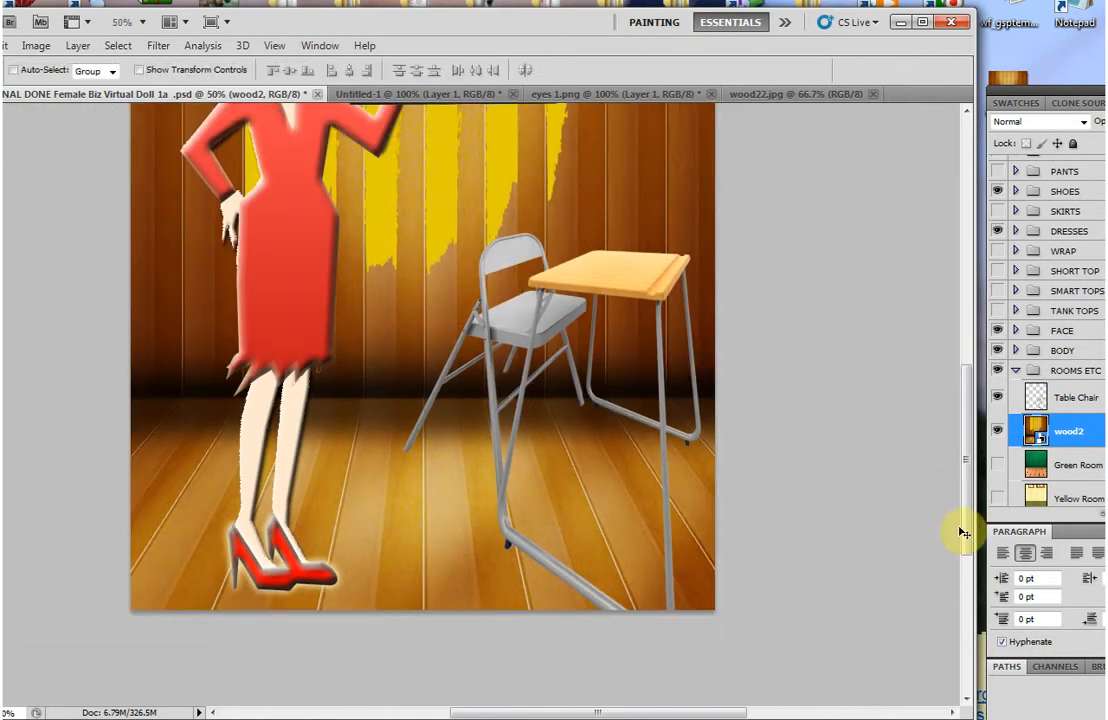
Try scaling the Table Chair layer down from its lower-left corner to about 91% width and 88% height.
click(1052, 397)
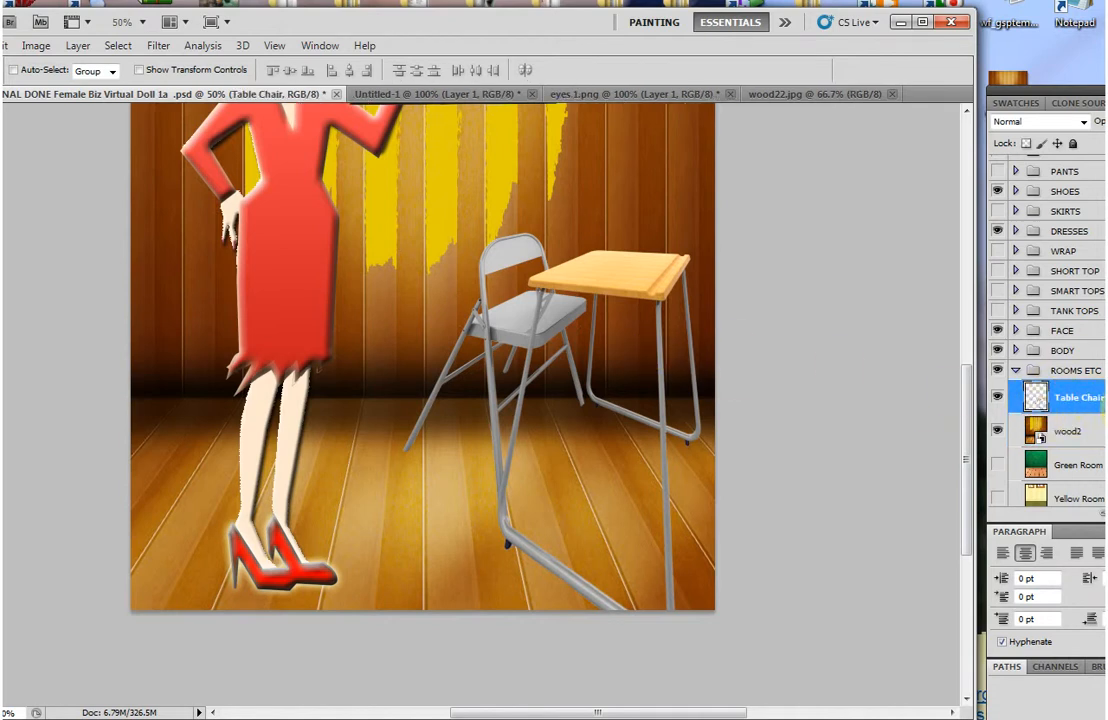
key(ctrl+t)
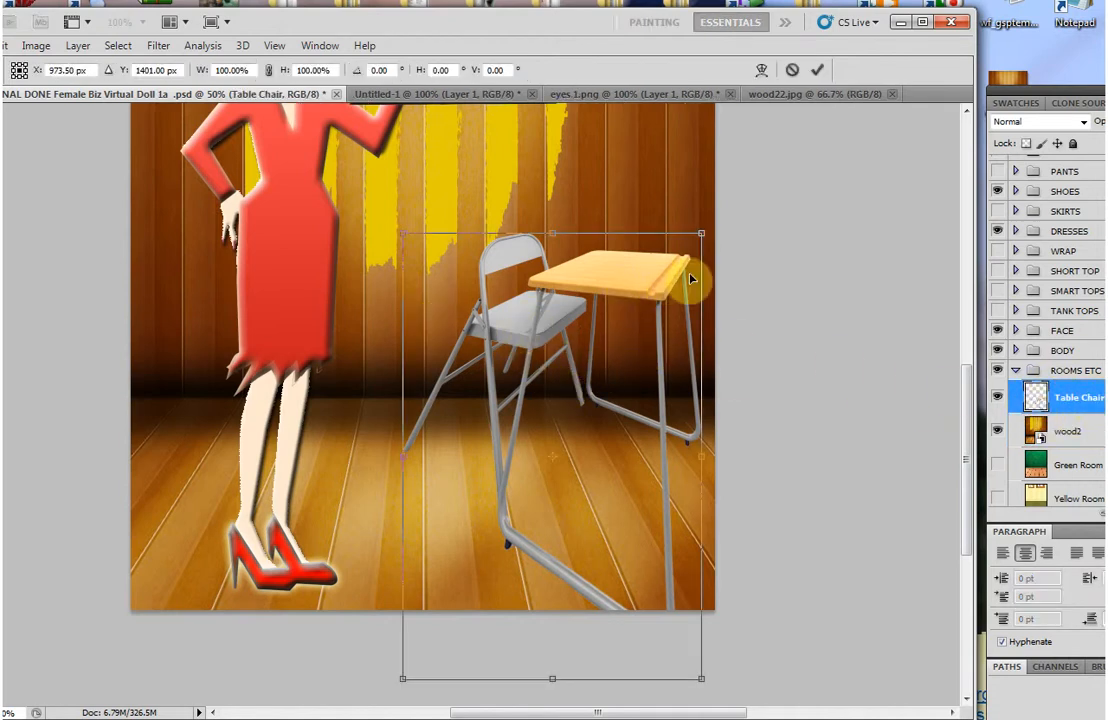
drag(704, 236, 675, 285)
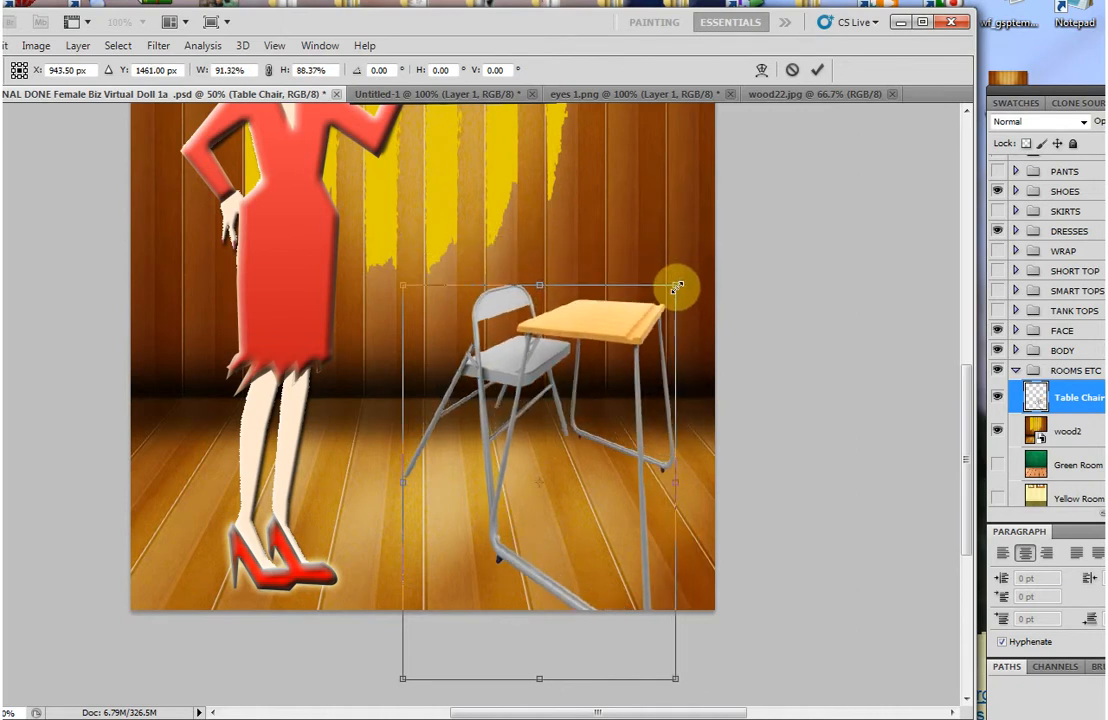
click(819, 71)
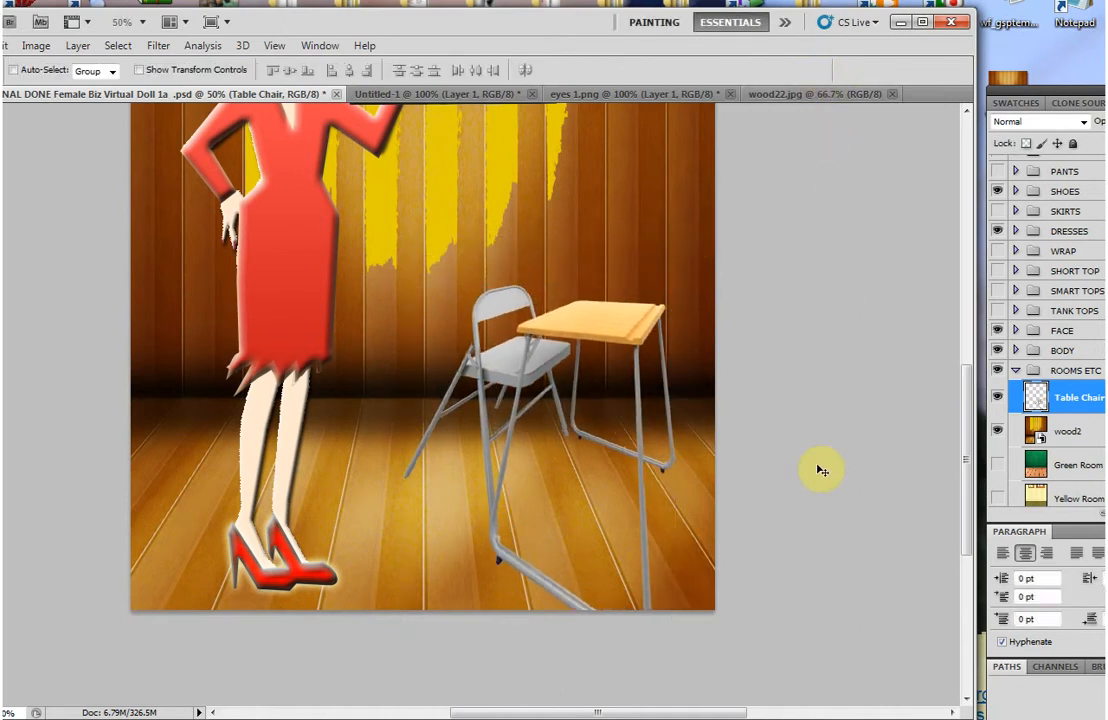
Stretch the wood2 background upward to about 68.7% height, keeping its lower edge in place.
key(ctrl+minus)
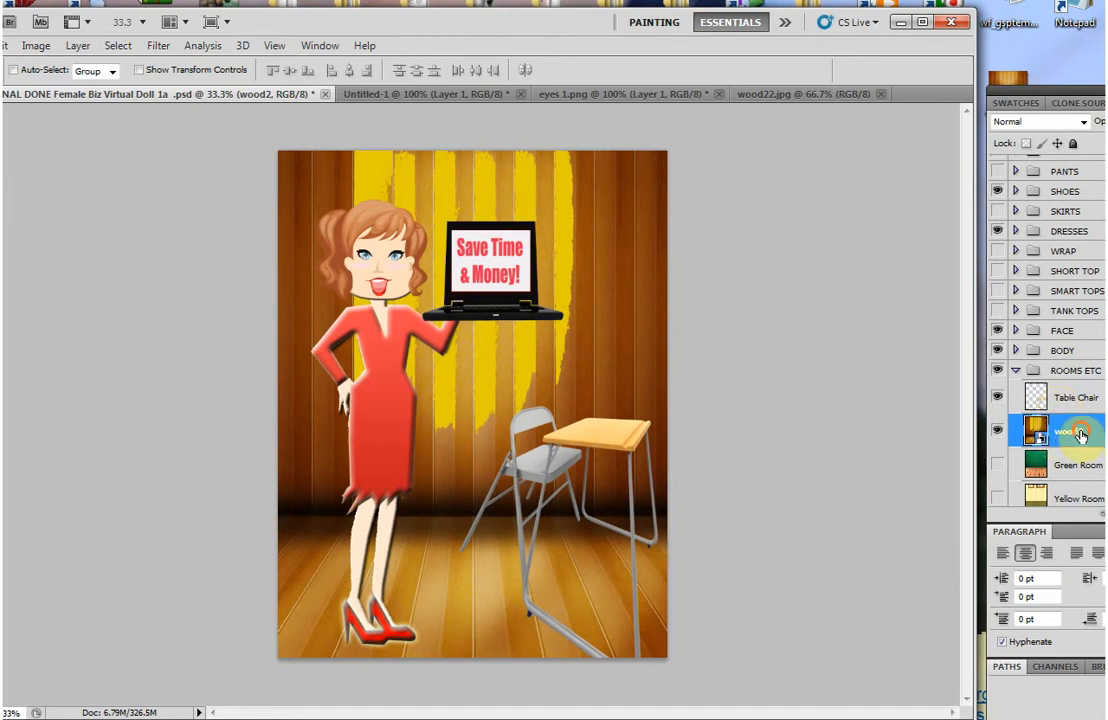
key(ctrl+t)
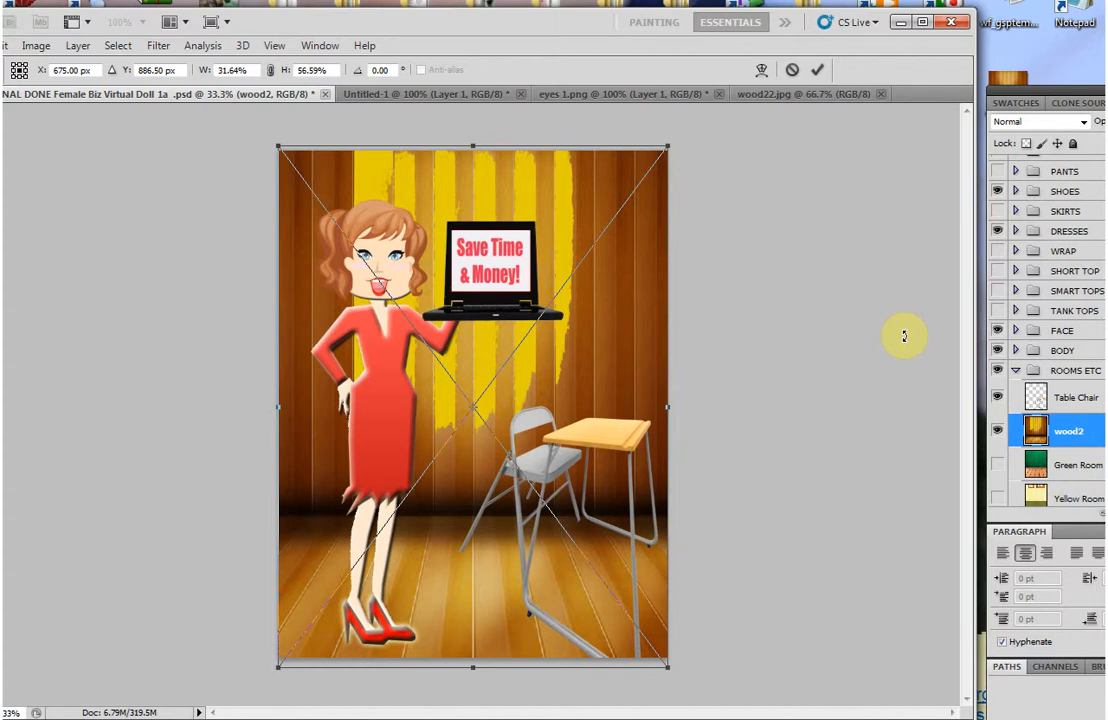
key(ctrl+minus)
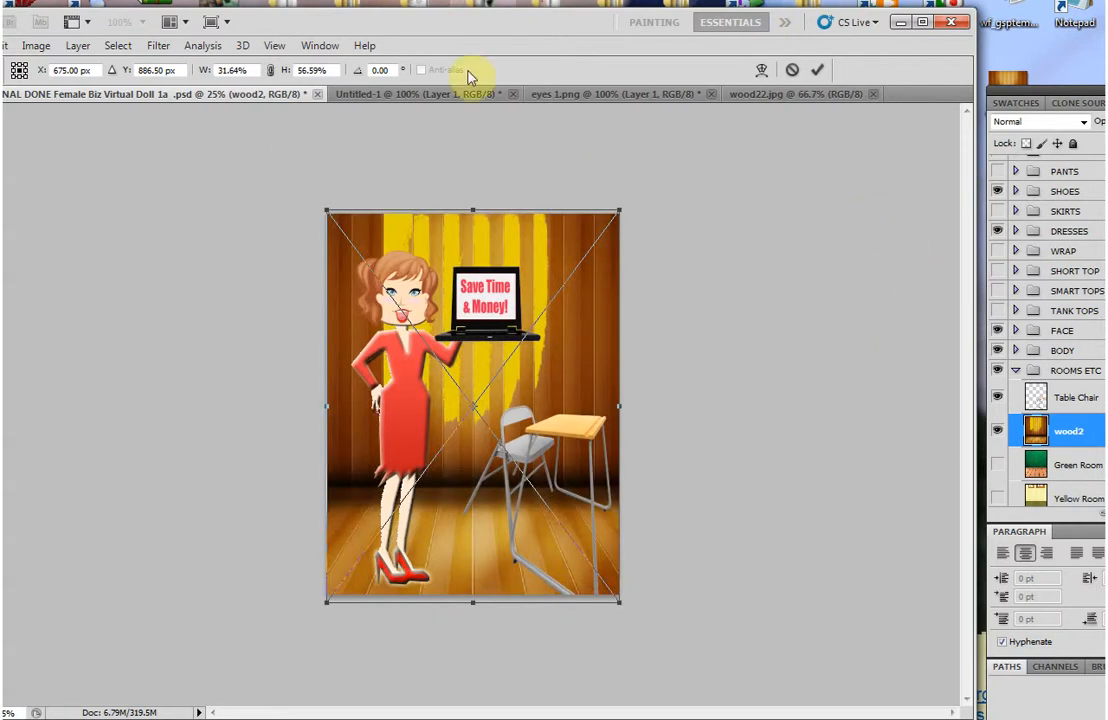
drag(474, 207, 471, 124)
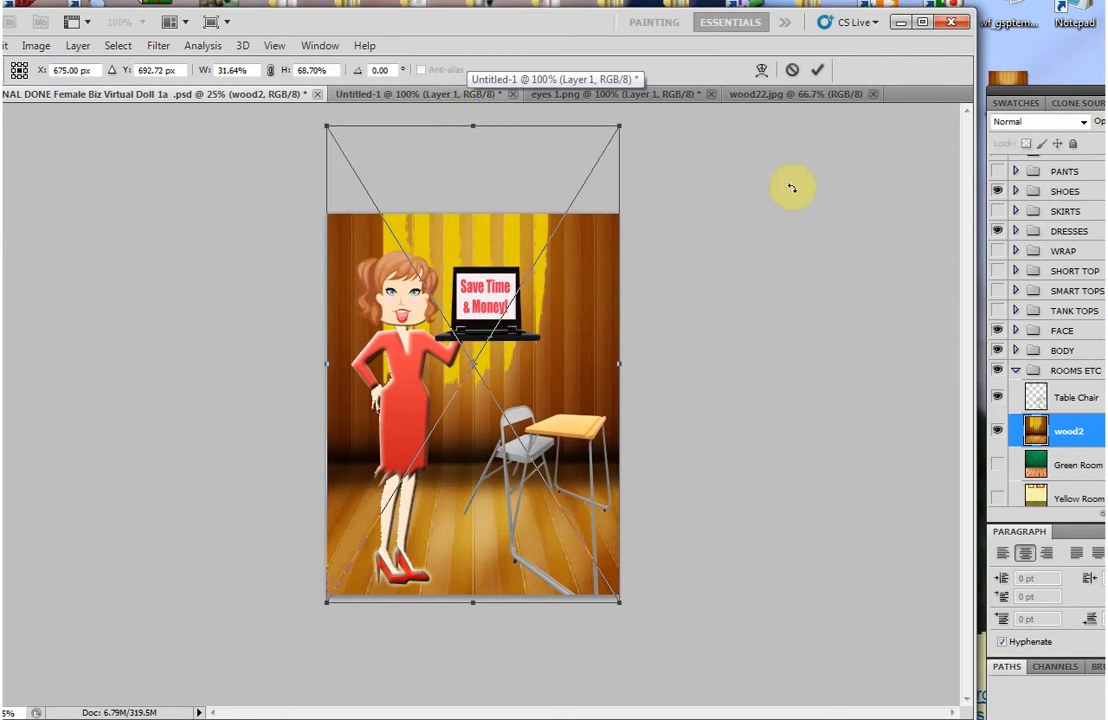
click(818, 71)
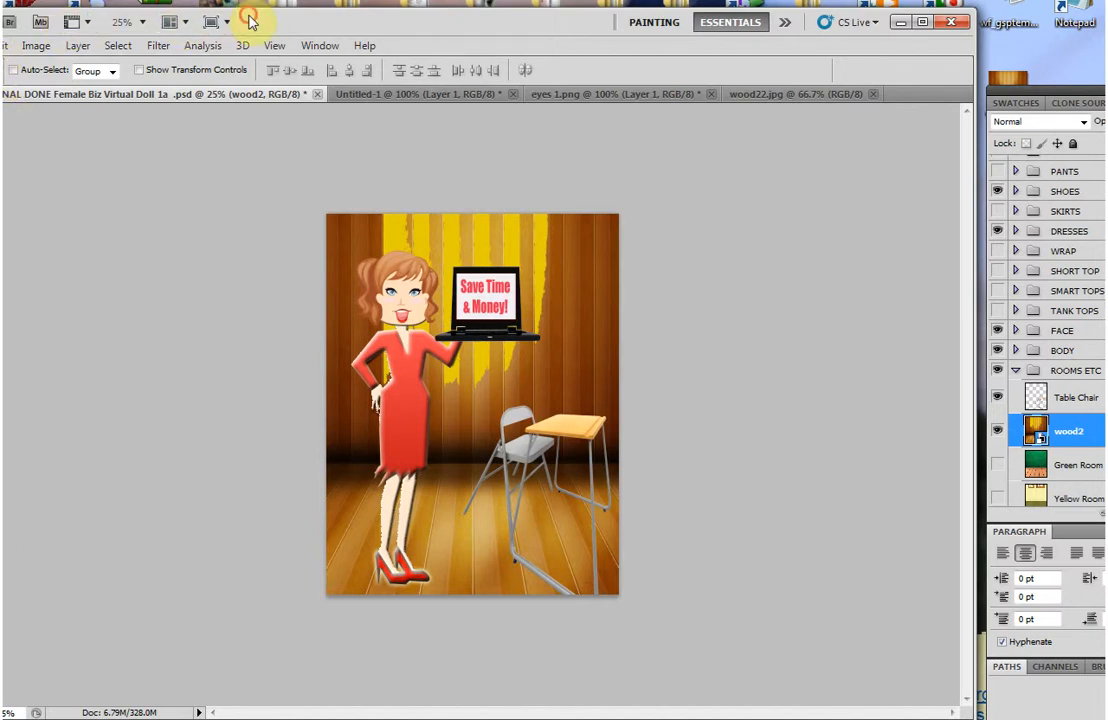
Hide the wood2 and Layer 1 backgrounds, keep Table Chair visible, and collapse the ROOMS ETC group.
drag(247, 19, 310, 21)
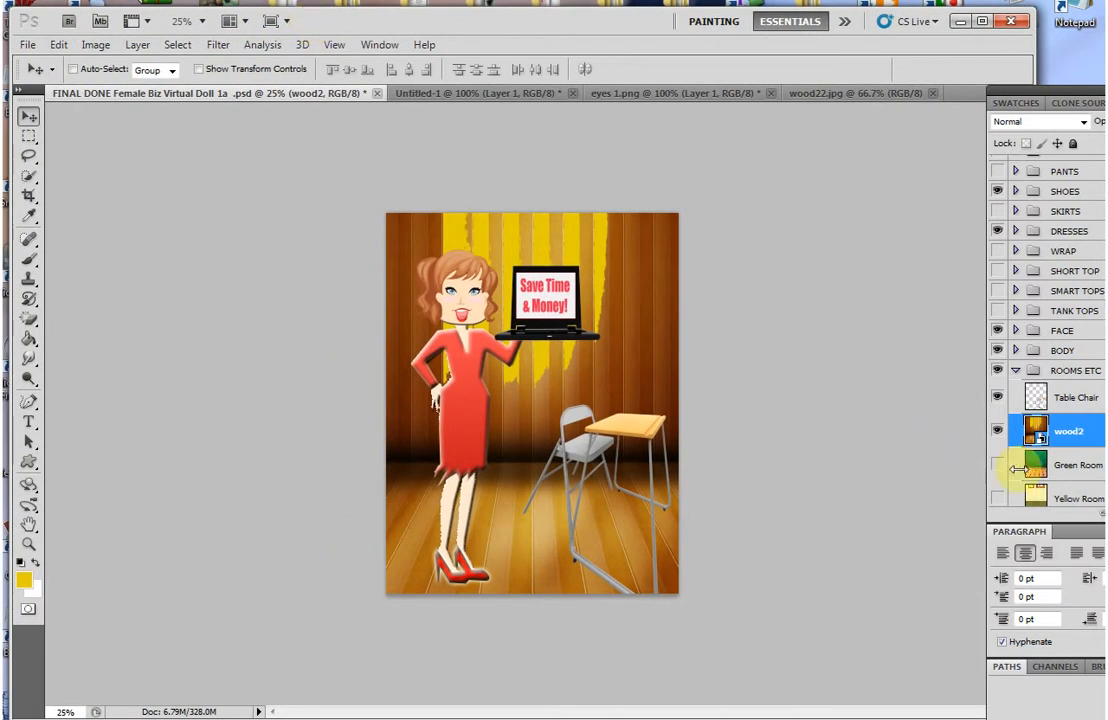
click(998, 429)
click(998, 397)
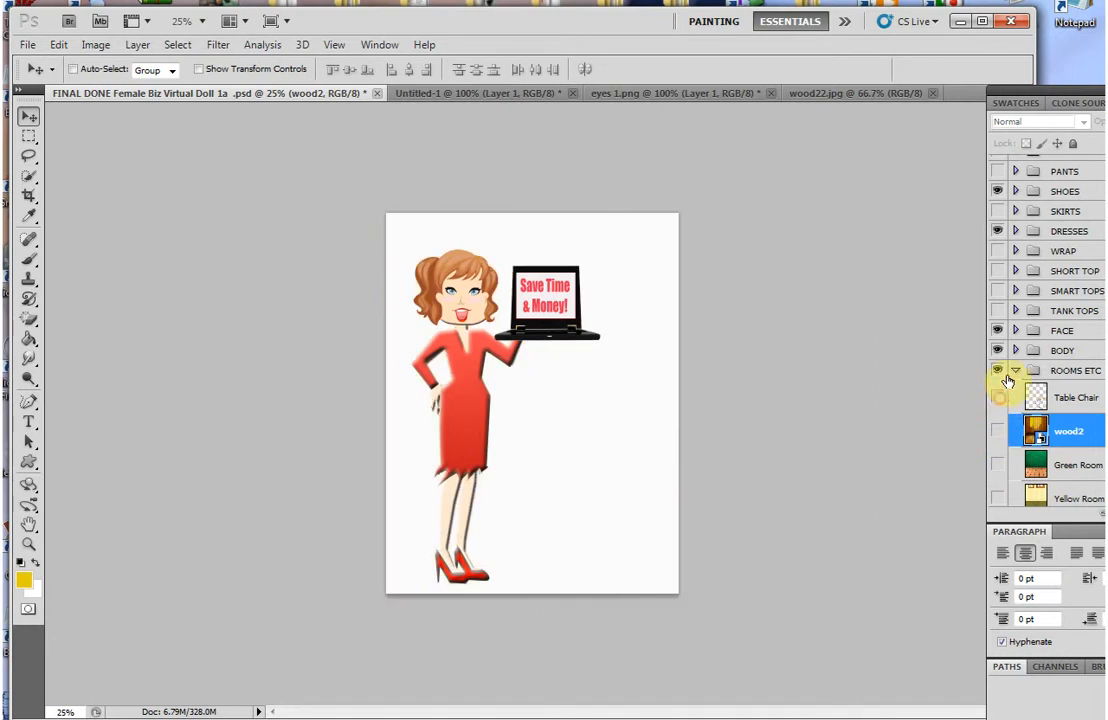
click(998, 397)
click(999, 392)
click(999, 397)
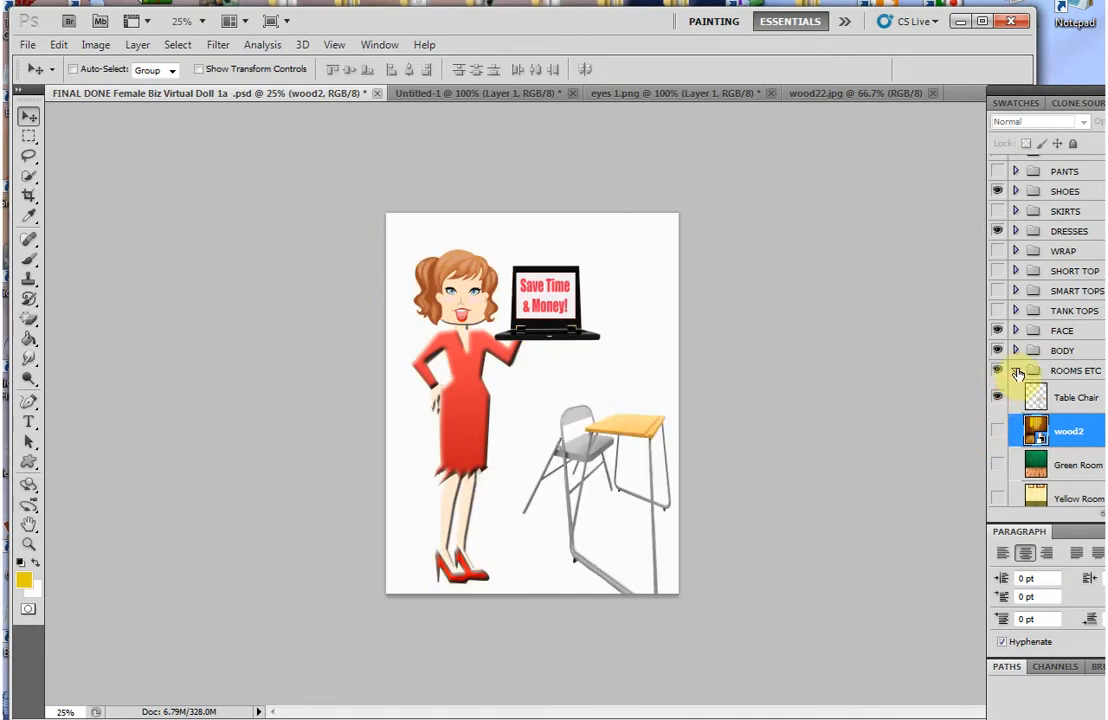
scroll(1045, 330, down, 3)
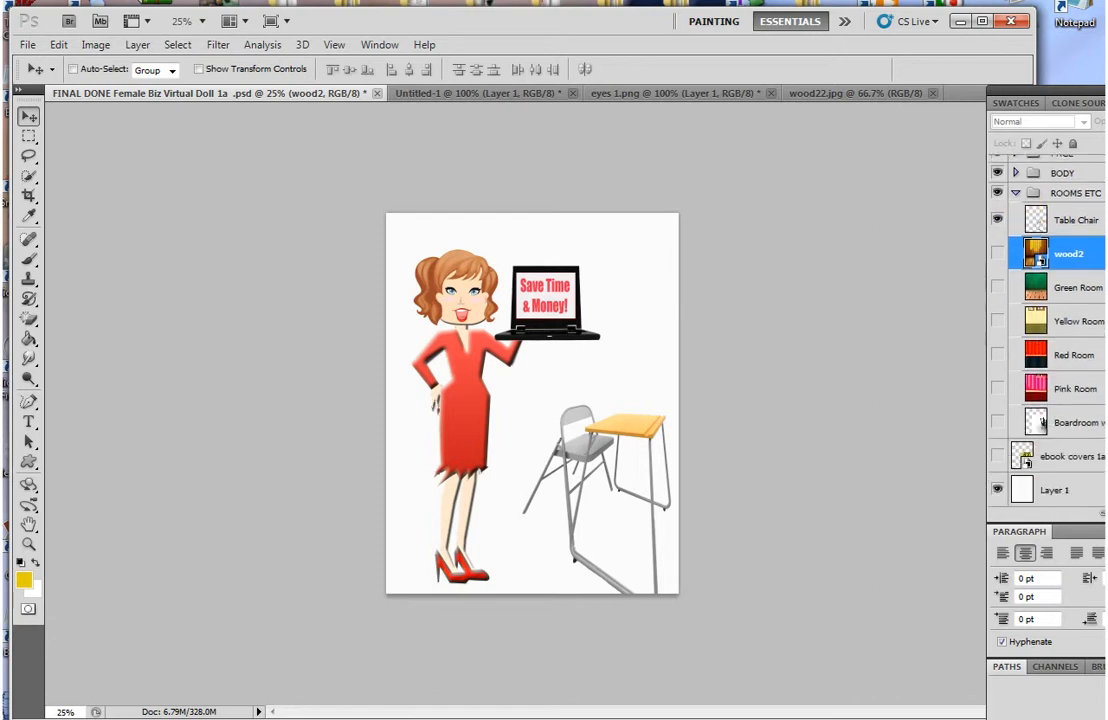
click(998, 490)
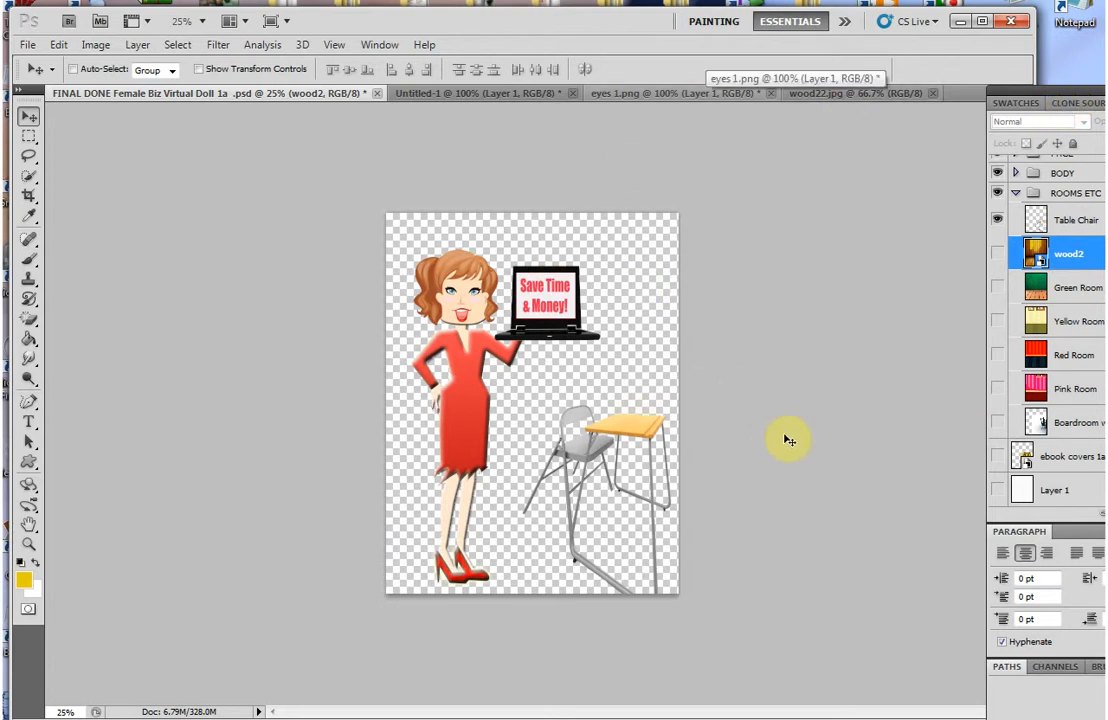
click(1017, 194)
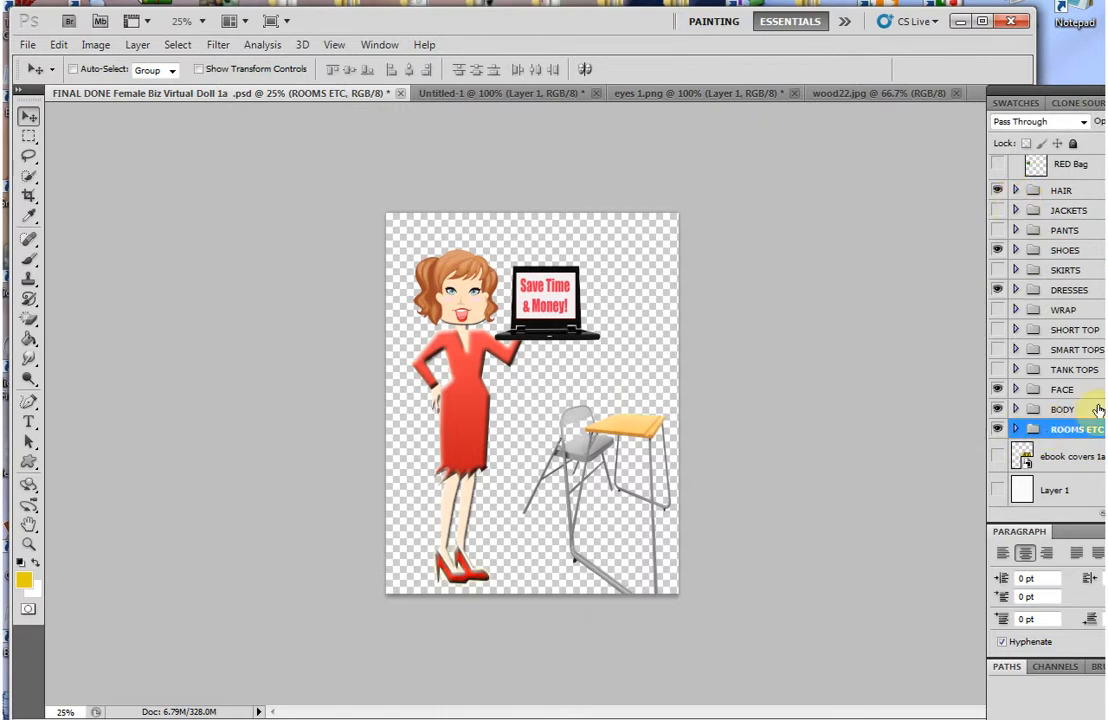
Try adding a new group above PANTS with an empty layer inside it, and undo both additions.
double_click(1062, 231)
click(1059, 247)
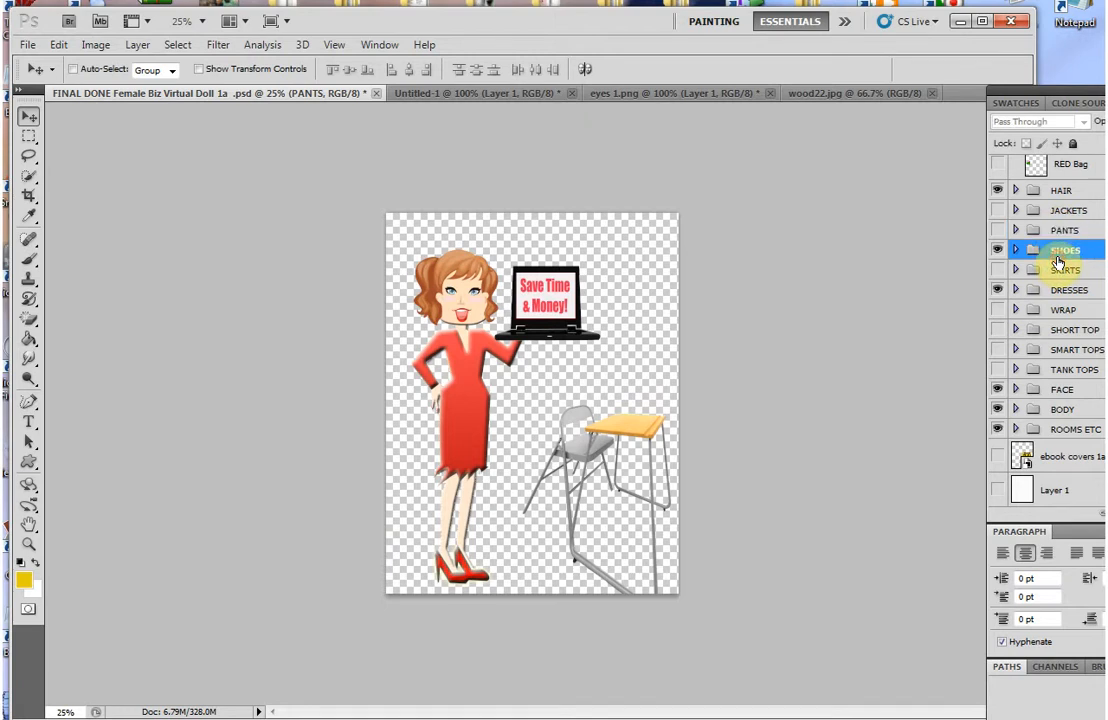
double_click(1062, 232)
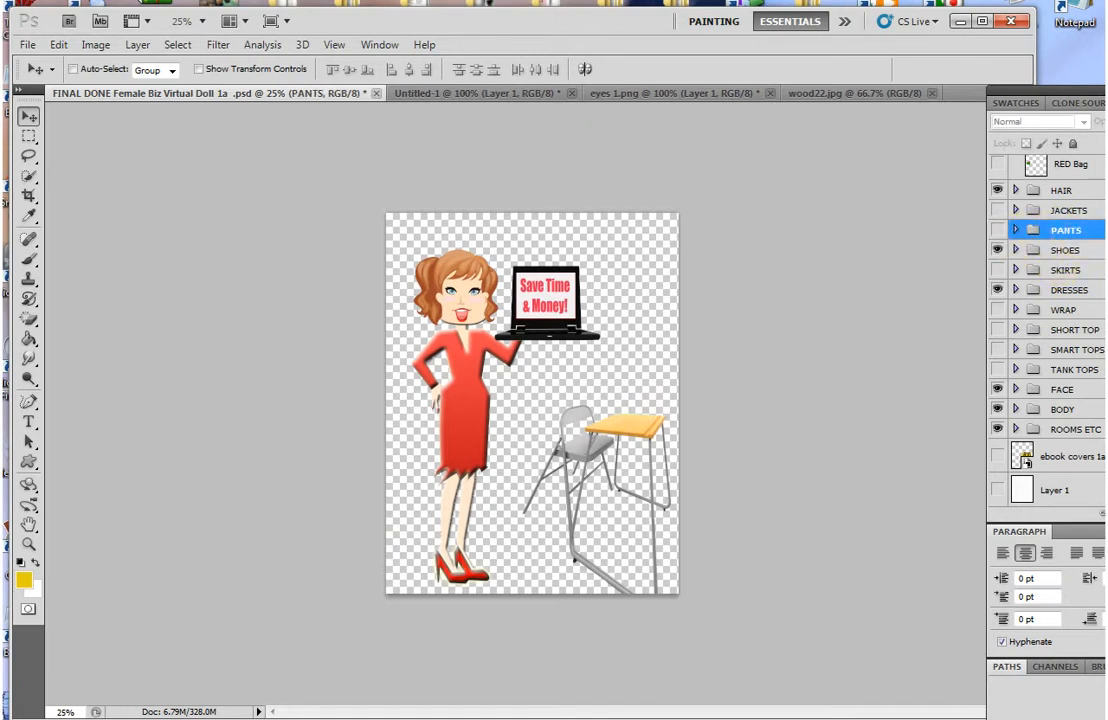
key(ctrl+g)
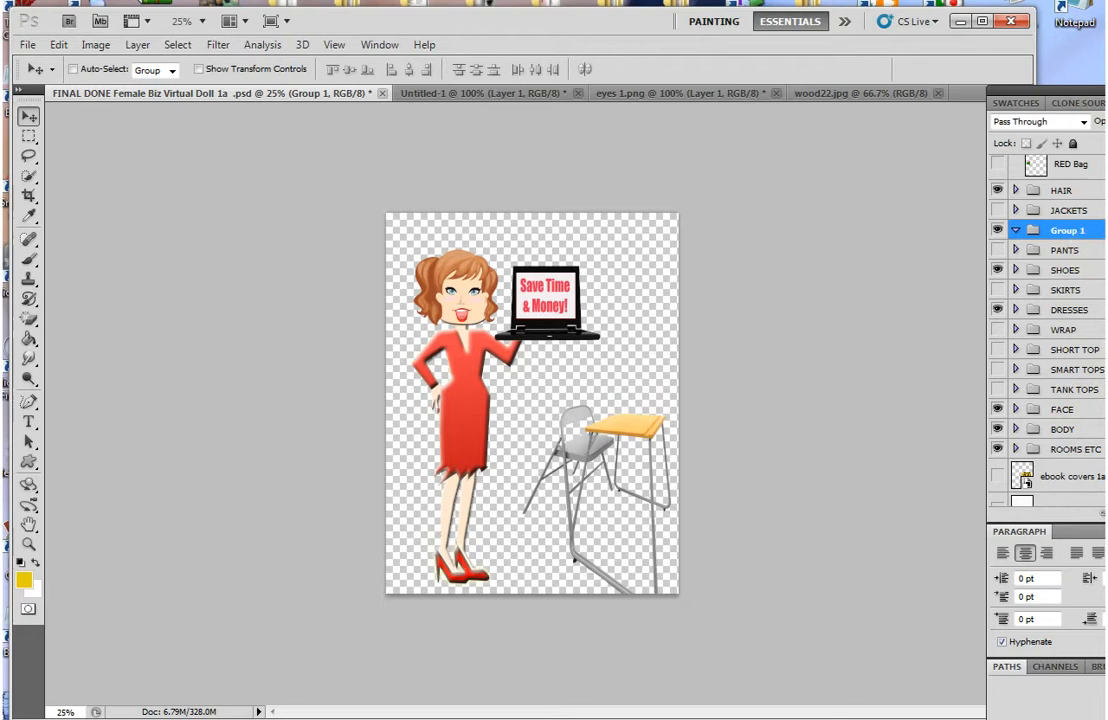
key(ctrl+shift+alt+n)
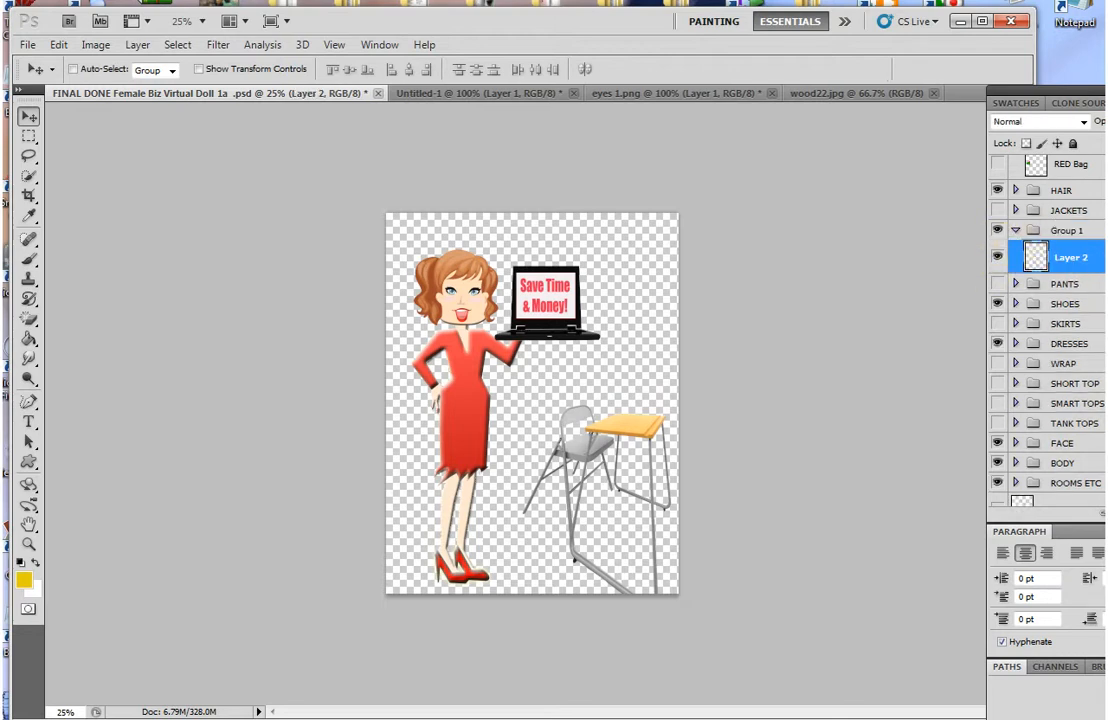
key(ctrl+alt+z)
key(ctrl+alt+z)
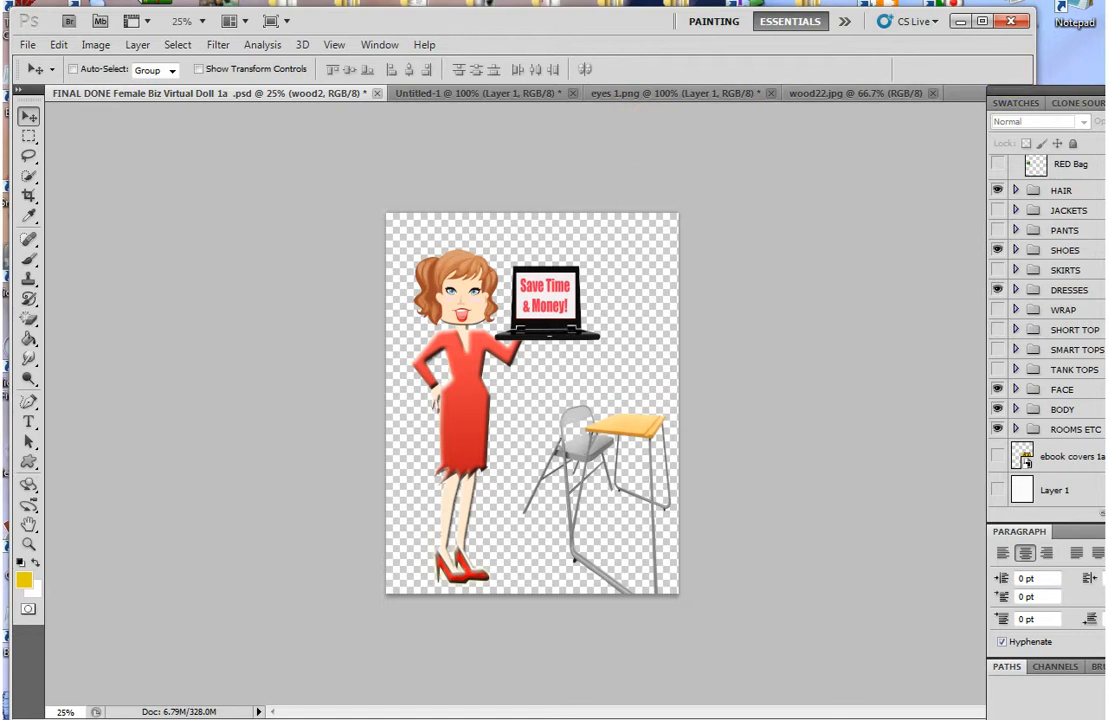
Move the docked panels inward so the complete layer list is in view.
drag(1104, 90, 1040, 30)
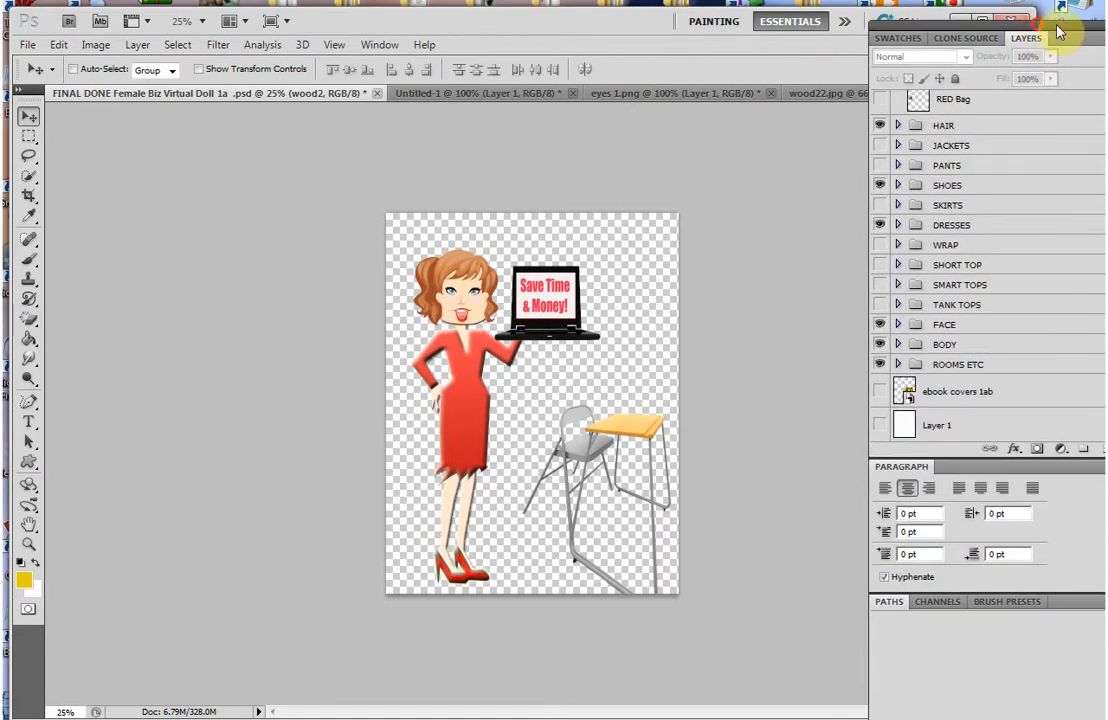